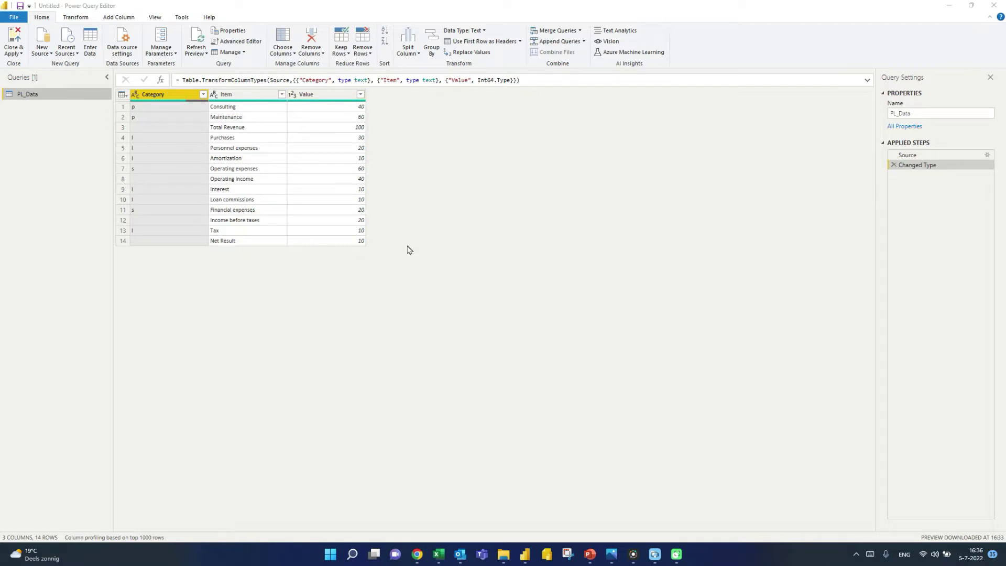
Add an index column starting at 1 and rename it SortOrder to number the 14 P&L lines
{"action": "left_click", "coordinate": [119, 19]}
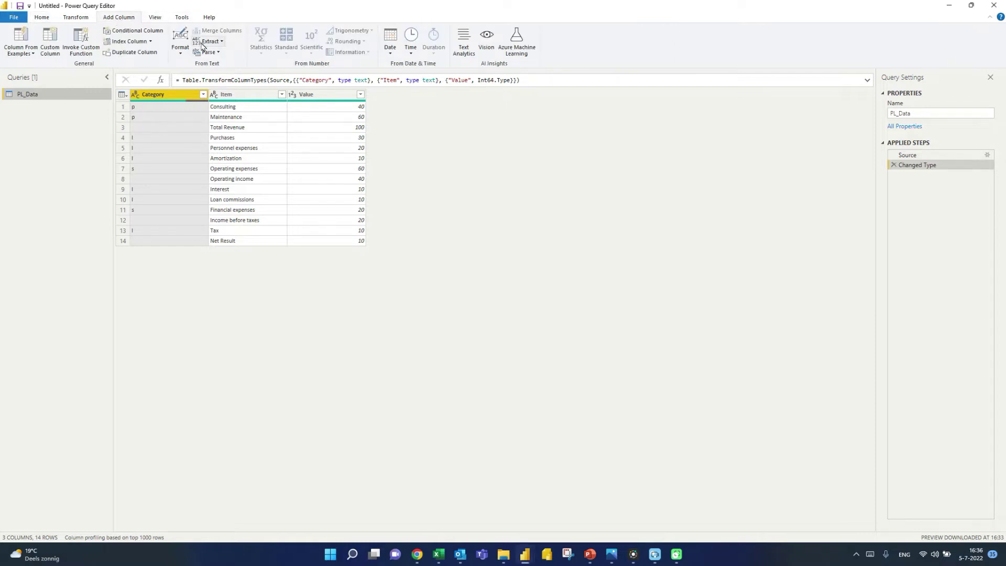
{"action": "left_click", "coordinate": [150, 41]}
{"action": "left_click", "coordinate": [128, 63]}
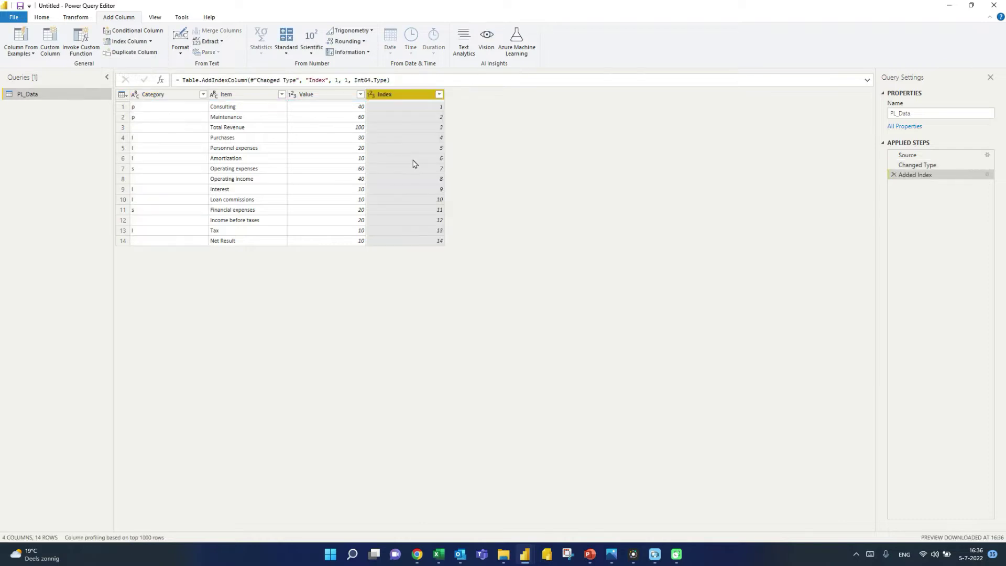
{"action": "double_click", "coordinate": [314, 80]}
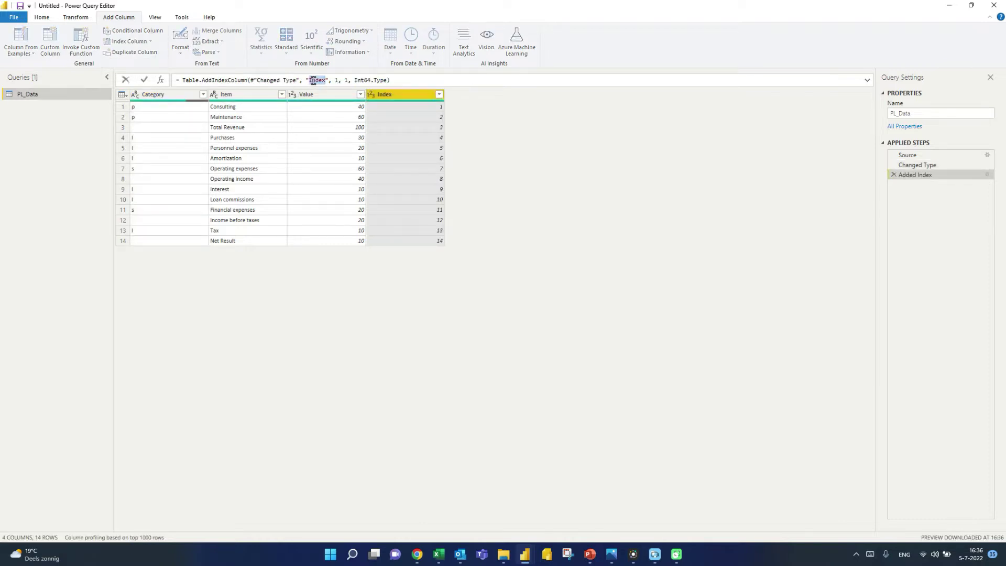
{"action": "type", "text": "SortOrder"}
{"action": "left_click", "coordinate": [433, 84]}
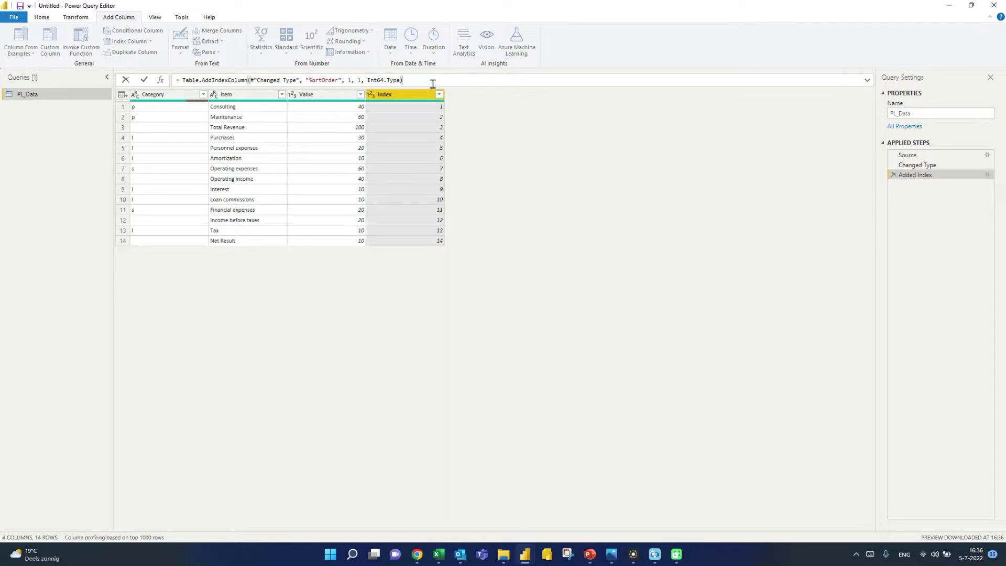
{"action": "key", "text": "Return"}
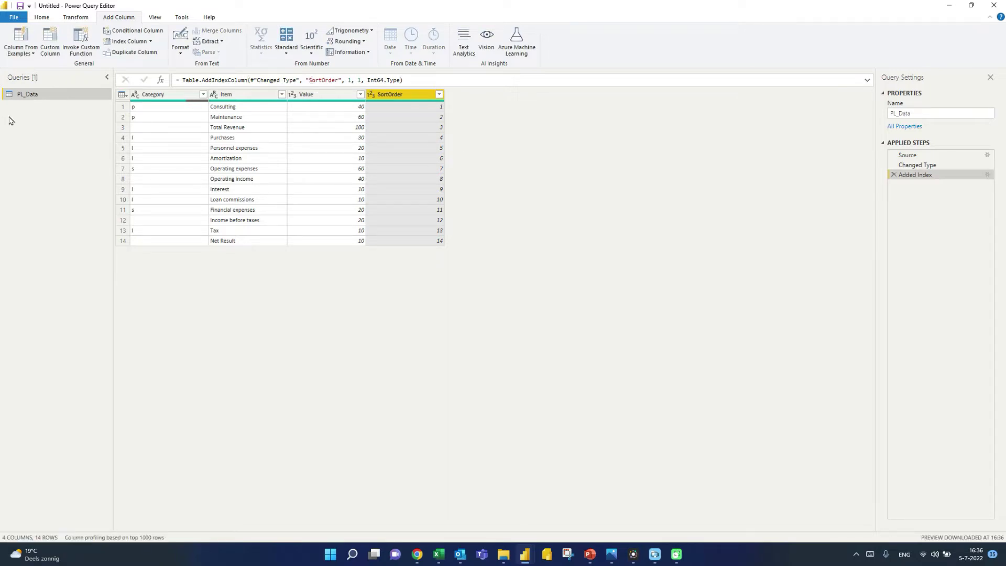
{"action": "left_click", "coordinate": [41, 18]}
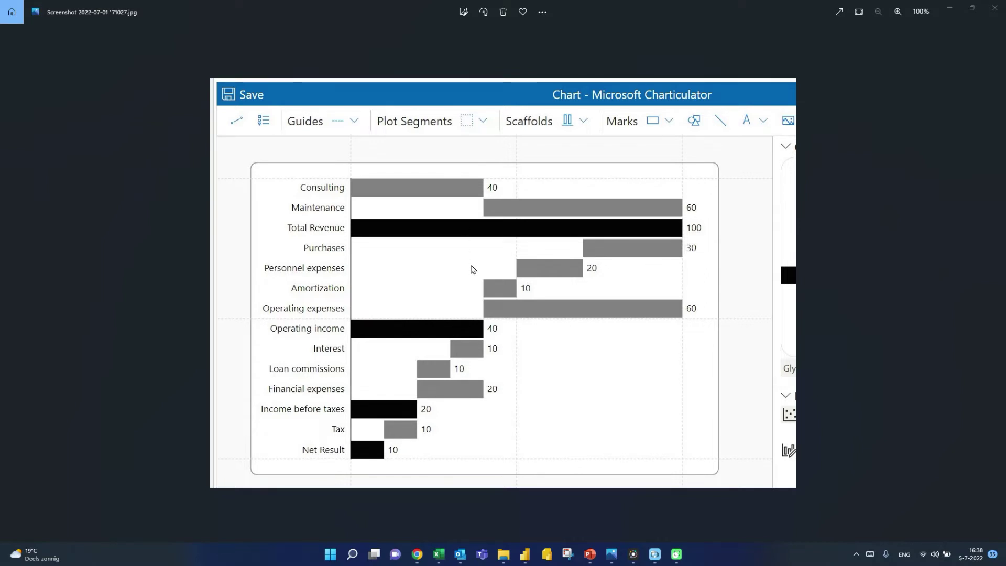
Review the Charticulator waterfall screenshot, then start a new calculated table in Power BI
{"action": "left_click", "coordinate": [332, 208]}
{"action": "left_click", "coordinate": [354, 252]}
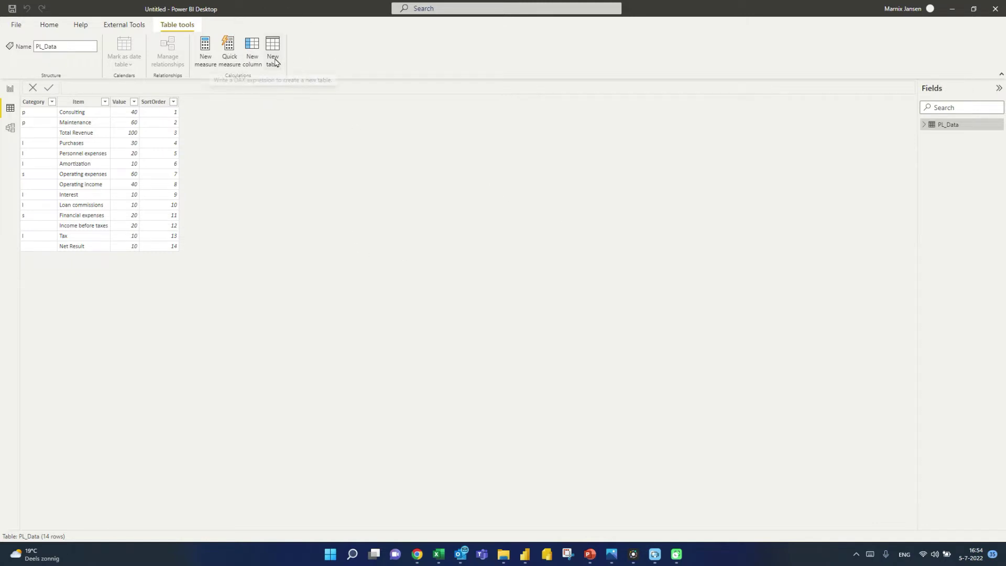
{"action": "left_click", "coordinate": [369, 208]}
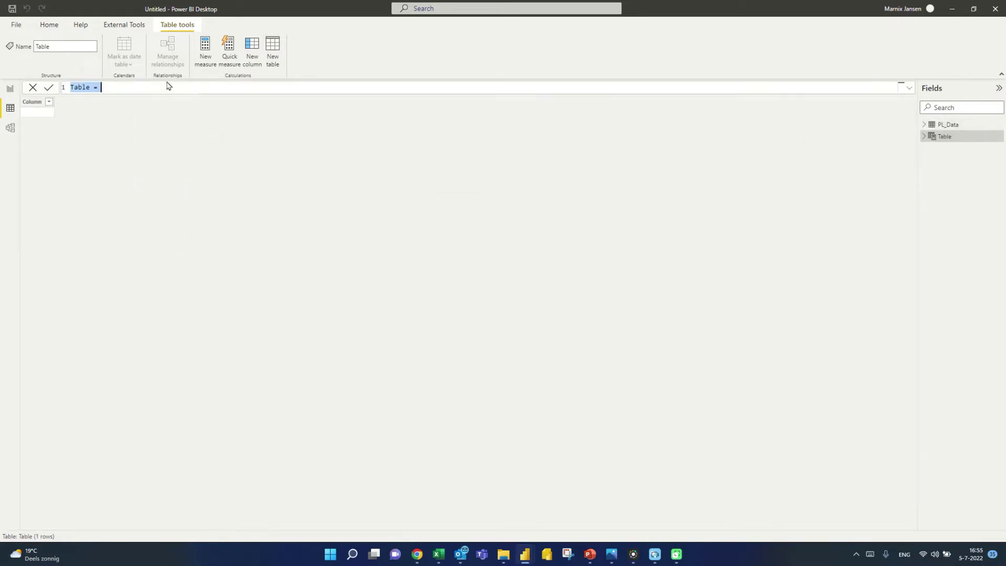
Create the calculated table PL_DataHidden = PL_Data
{"action": "type", "text": "PL_DataHidden ="}
{"action": "key", "text": "shift+Return"}
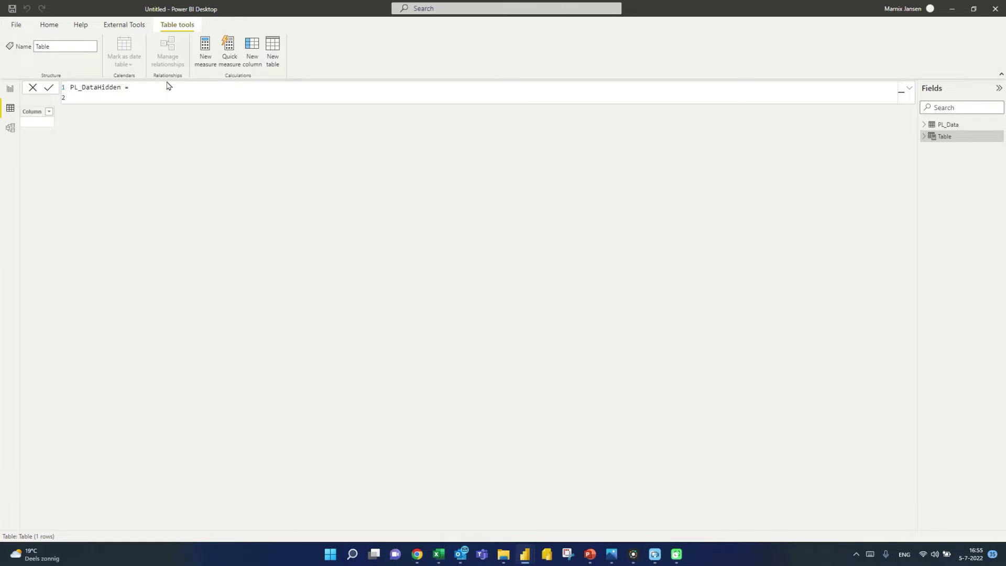
{"action": "type", "text": "pl"}
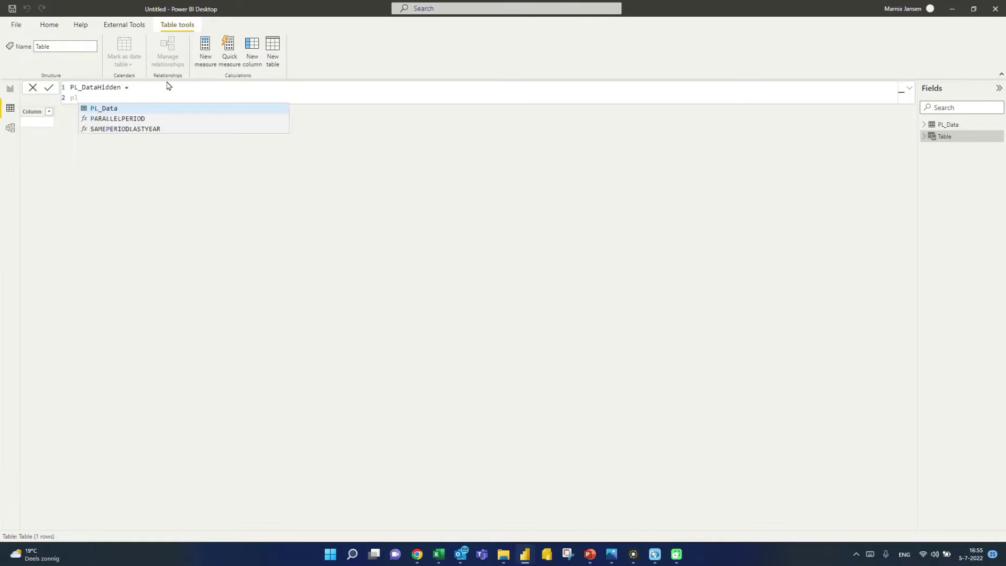
{"action": "key", "text": "Tab"}
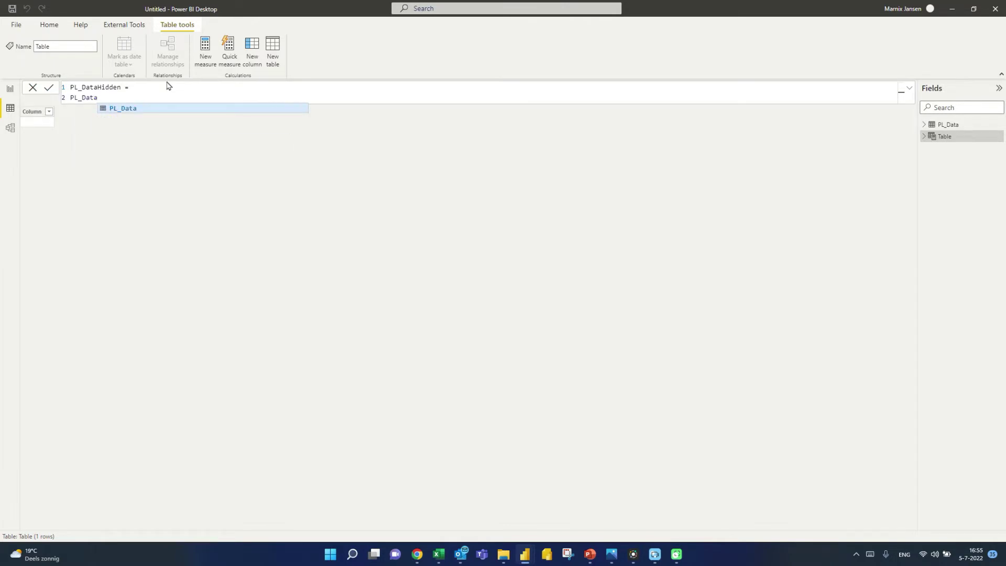
{"action": "left_click", "coordinate": [48, 88]}
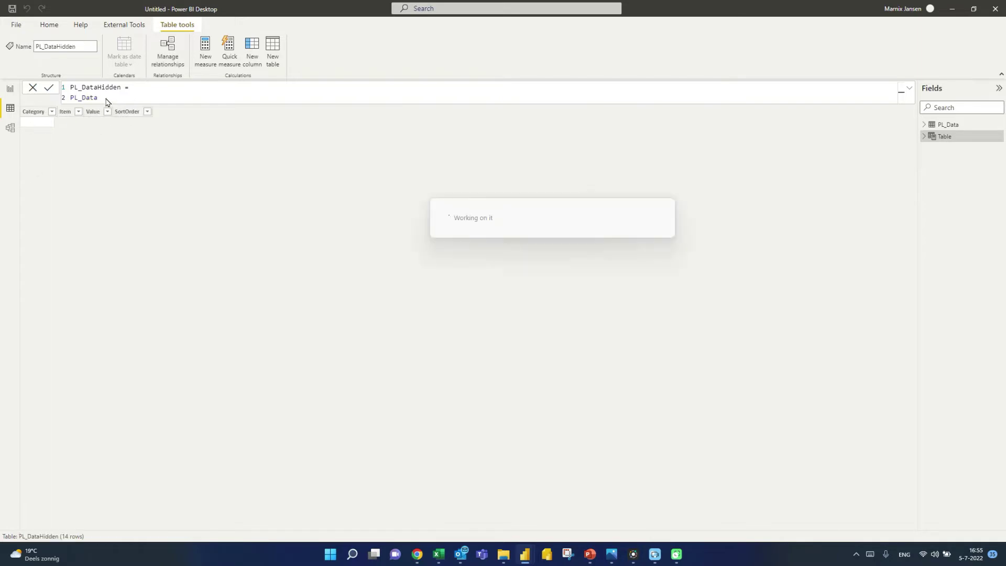
{"action": "key", "text": "Home"}
Wrap PL_Data in ADDCOLUMNS and add a new column named "Empty bar"
{"action": "key", "text": "Return"}
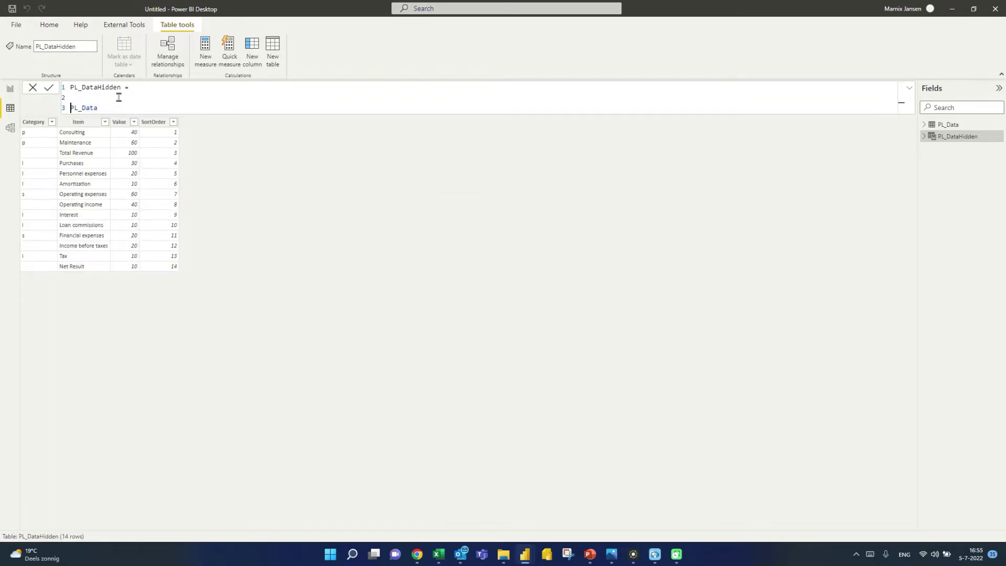
{"action": "key", "text": "Up"}
{"action": "type", "text": "add"}
{"action": "key", "text": "Tab"}
{"action": "type", "text": "("}
{"action": "key", "text": "Down"}
{"action": "key", "text": "End"}
{"action": "key", "text": "Escape"}
{"action": "key", "text": "Home"}
{"action": "key", "text": "Tab"}
{"action": "key", "text": "End"}
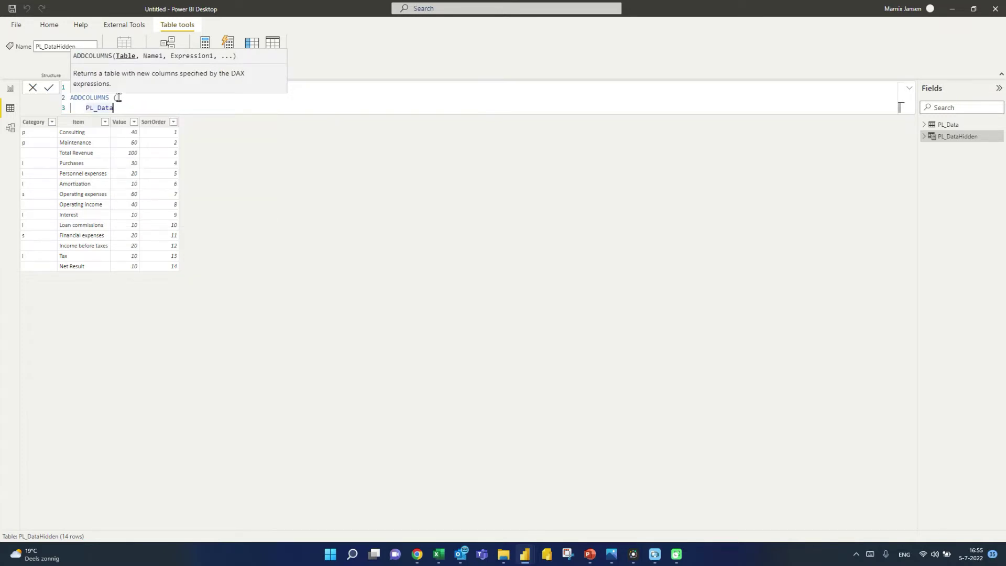
{"action": "type", "text": ","}
{"action": "key", "text": "Return"}
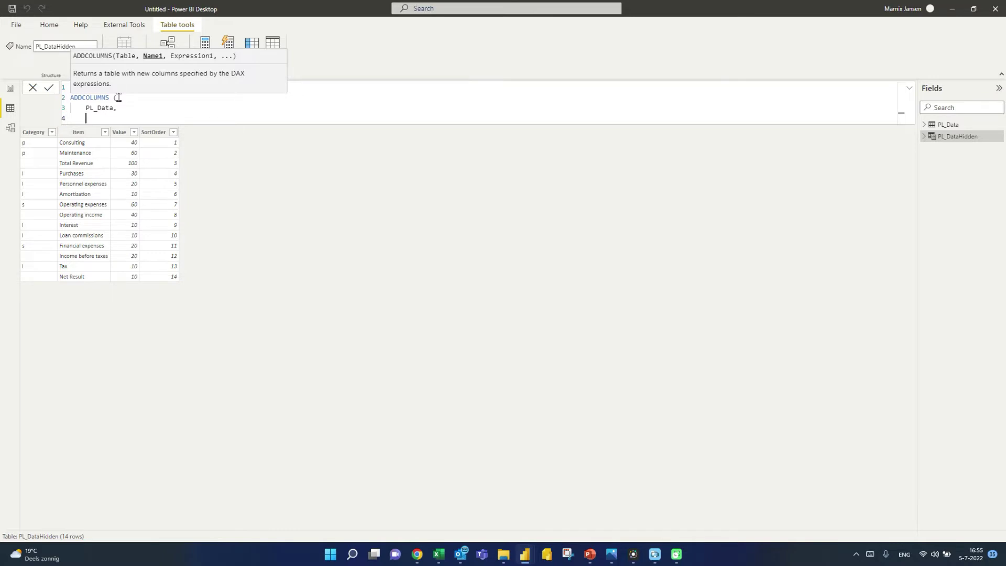
{"action": "type", "text": "\"Empty bar\","}
Begin the column expression with SWITCH(TRUE(), and the condition PL_Data[Category] = "p"
{"action": "key", "text": "shift+Return"}
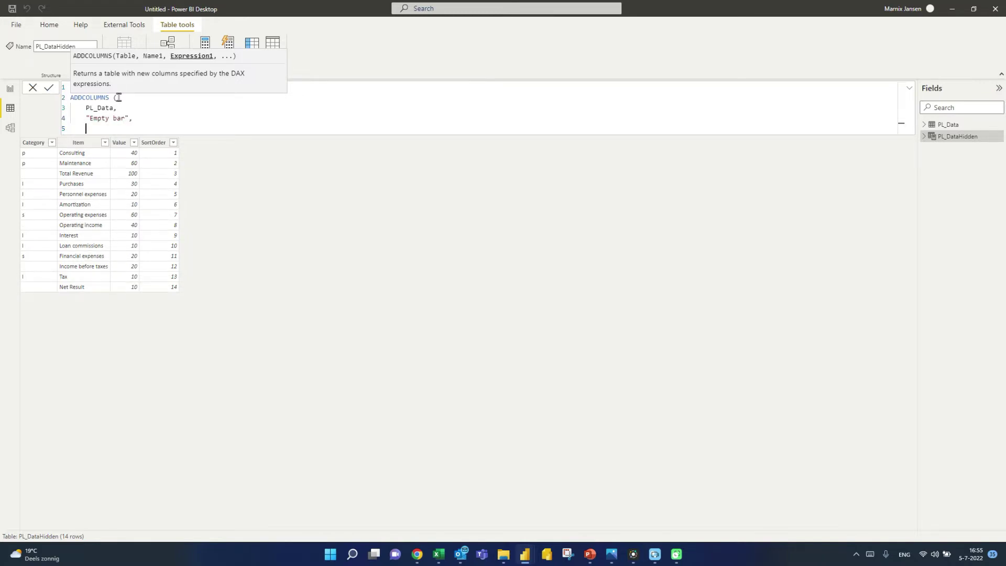
{"action": "type", "text": "SWITCH ("}
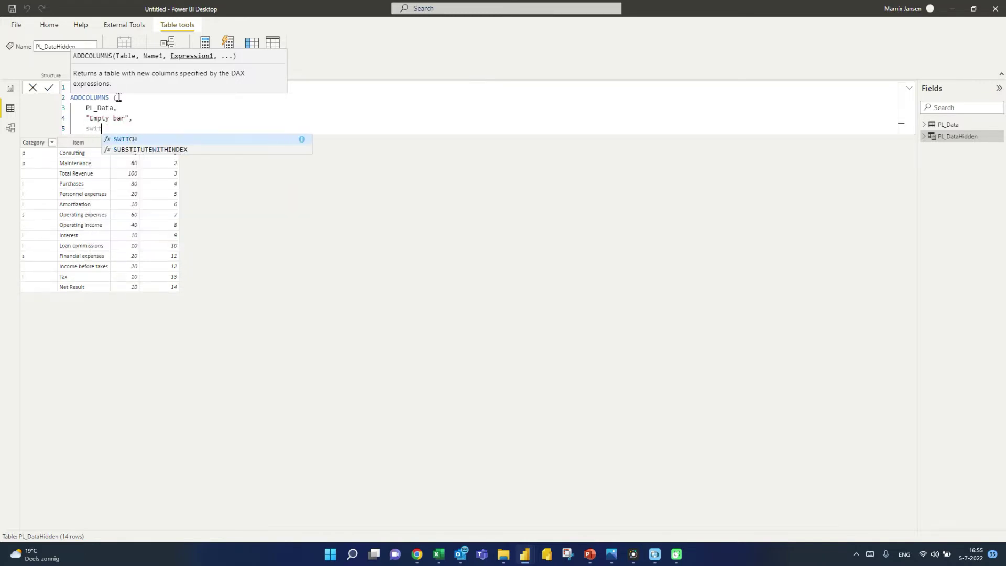
{"action": "type", "text": " TRUE(),"}
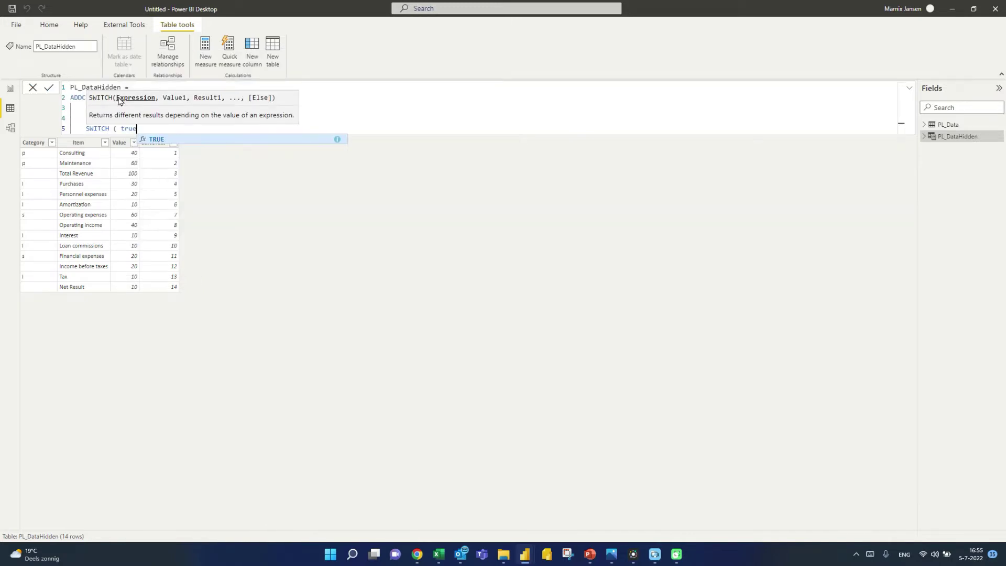
{"action": "key", "text": "shift+Return"}
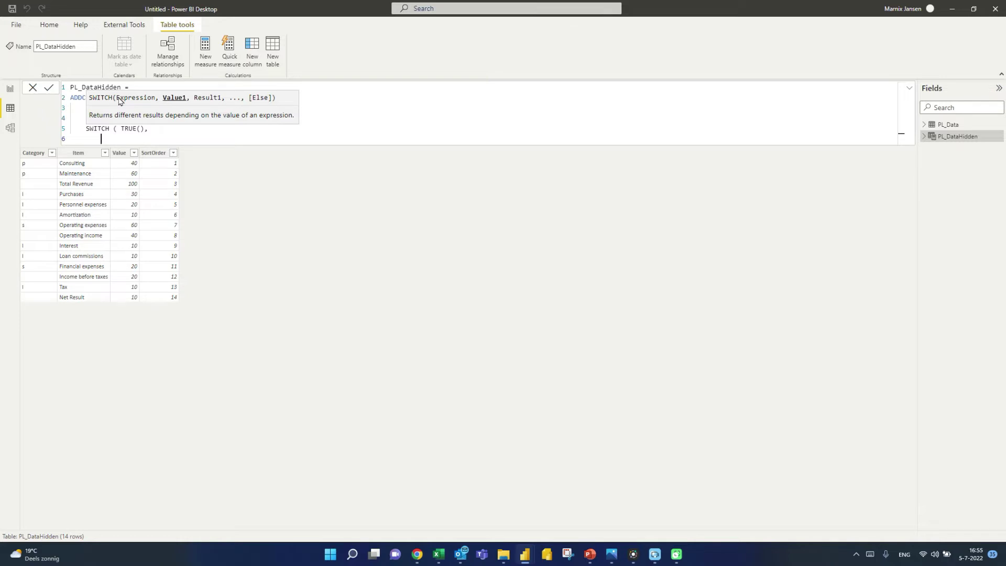
{"action": "key", "text": "Tab"}
{"action": "type", "text": "ca"}
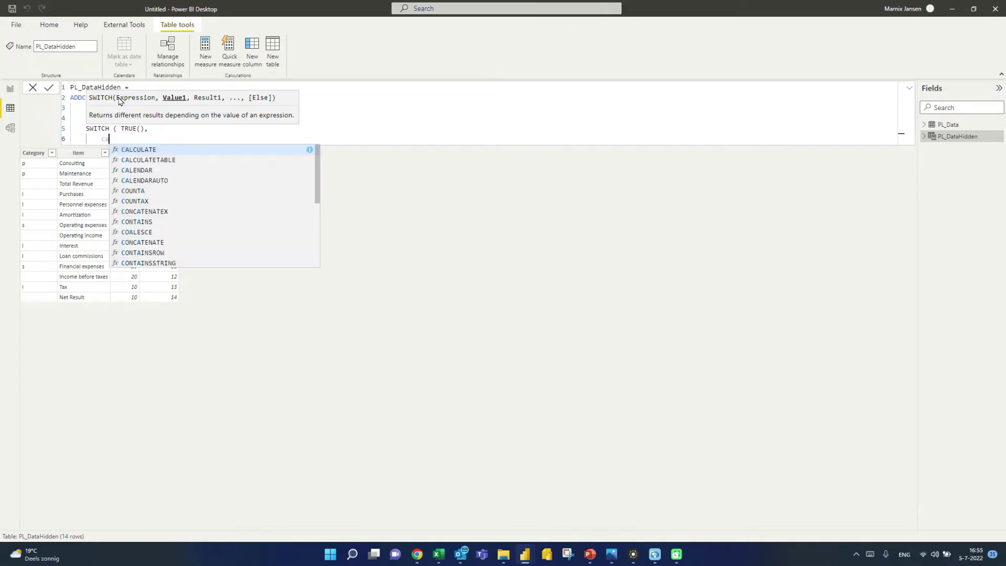
{"action": "type", "text": "tegory"}
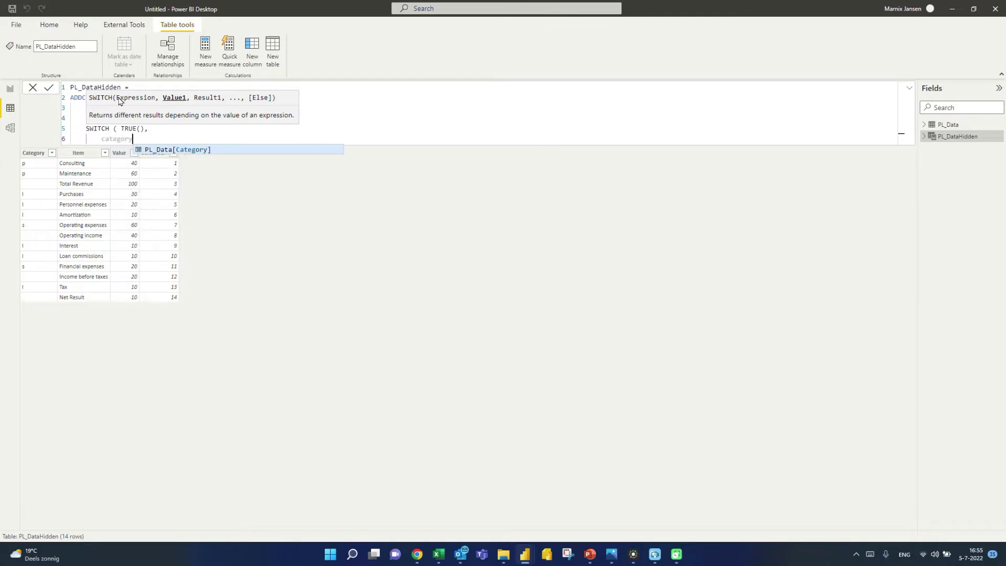
{"action": "key", "text": "Tab"}
{"action": "type", "text": "= \"p\","}
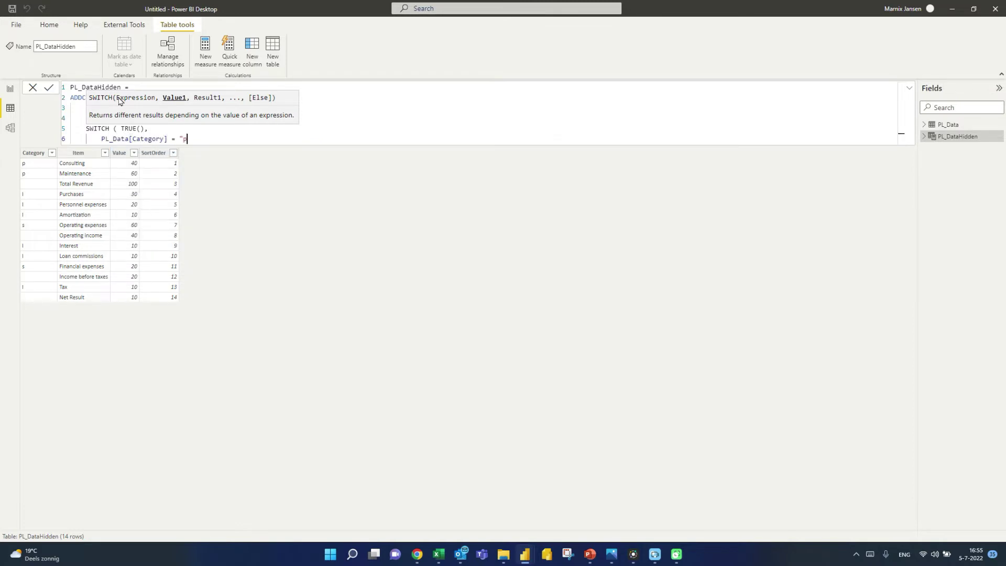
{"action": "key", "text": "Return"}
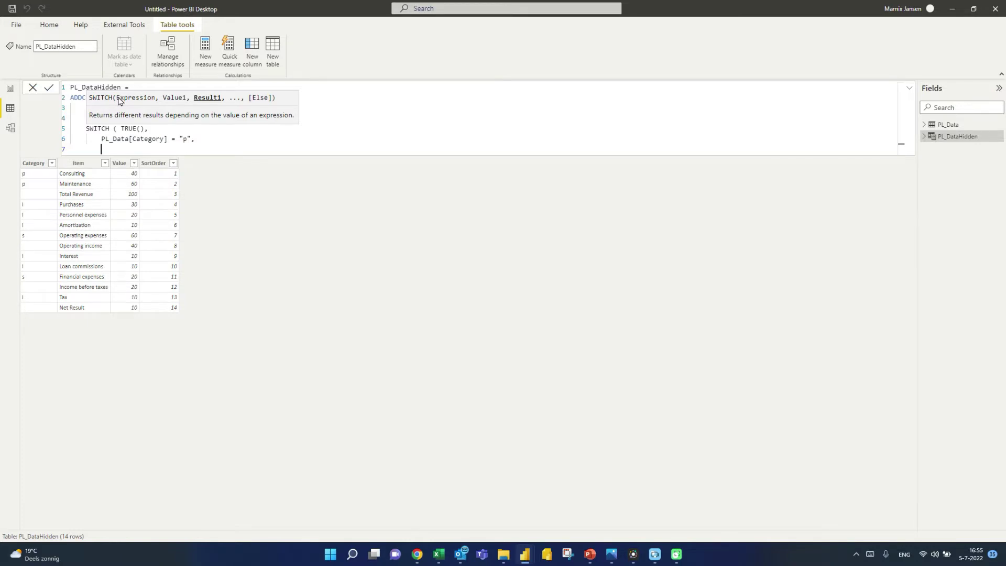
Return CALCULATE(SUM(PL_Data[Value]) for the p condition
{"action": "type", "text": "cal"}
{"action": "key", "text": "Tab"}
{"action": "type", "text": "("}
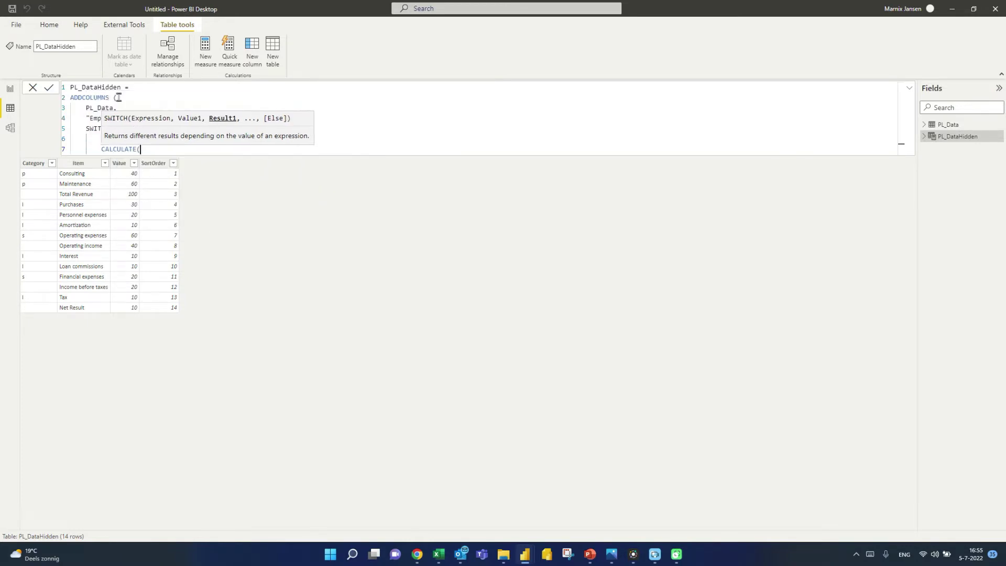
{"action": "key", "text": "Return"}
{"action": "type", "text": "sum"}
{"action": "key", "text": "Tab"}
{"action": "type", "text": "("}
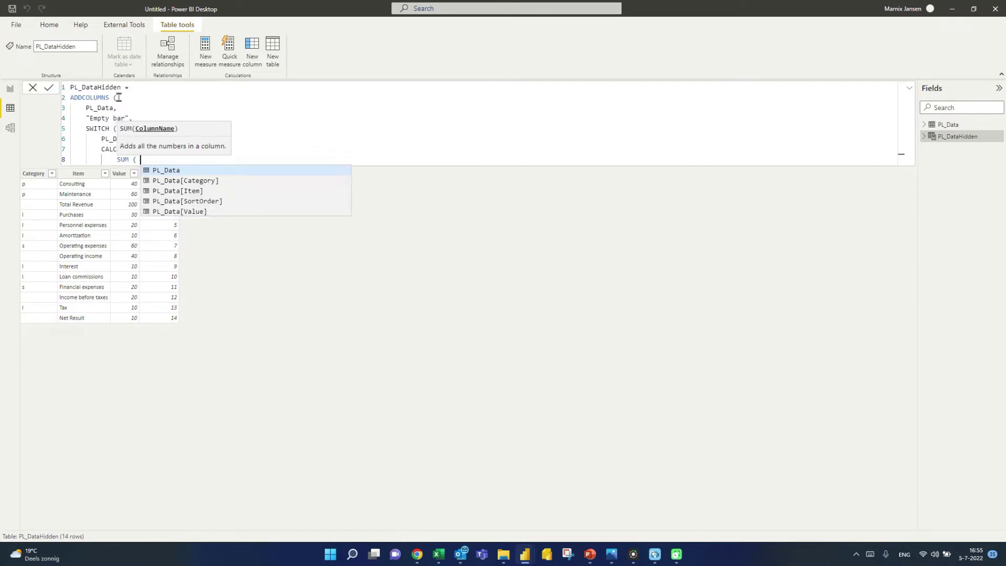
{"action": "type", "text": "valu"}
{"action": "key", "text": "Tab"}
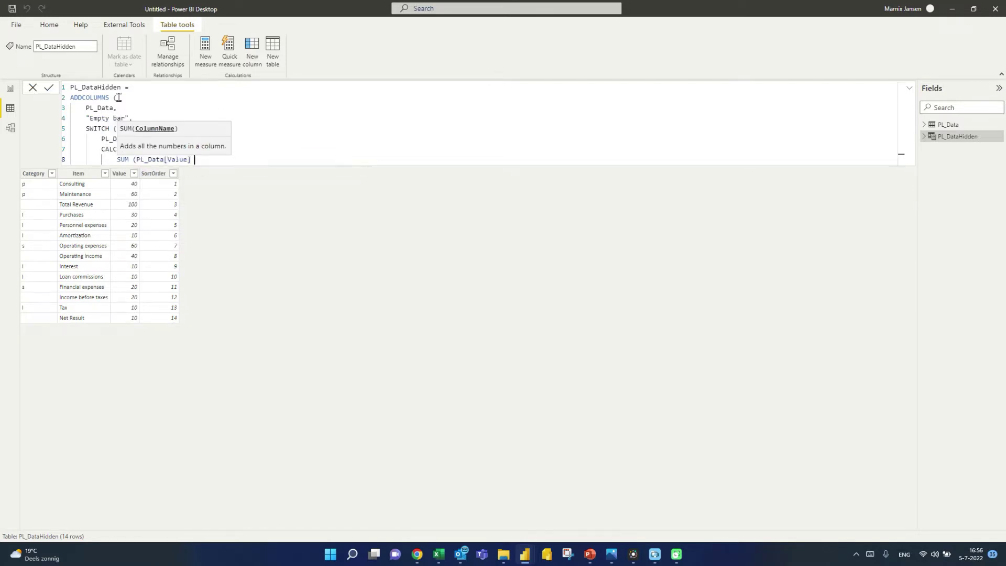
{"action": "type", "text": "),"}
Filter the CALCULATE by Category = "p" and ALLEXCEPT(PL_Data, PL_Data[Category])
{"action": "key", "text": "Return"}
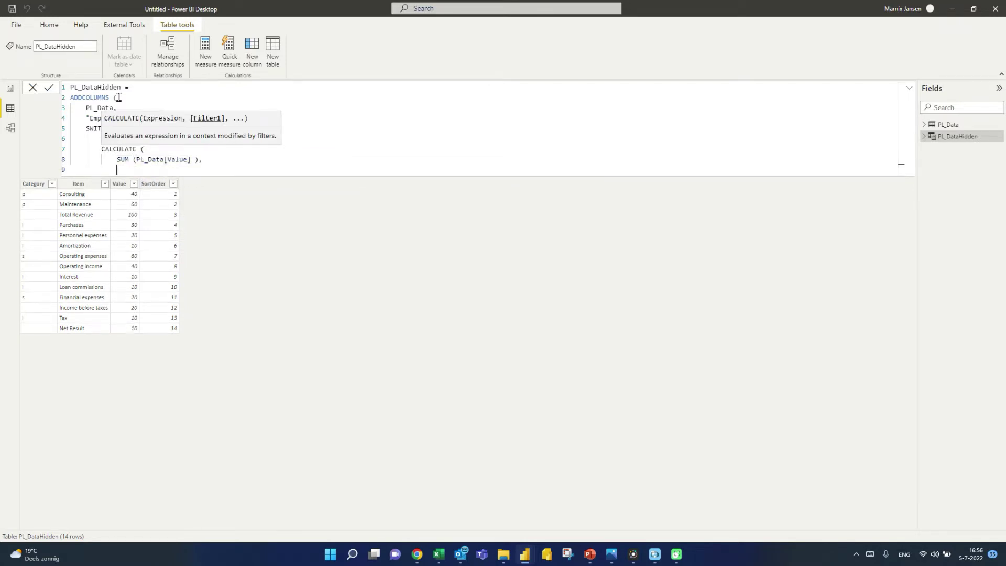
{"action": "type", "text": "categ"}
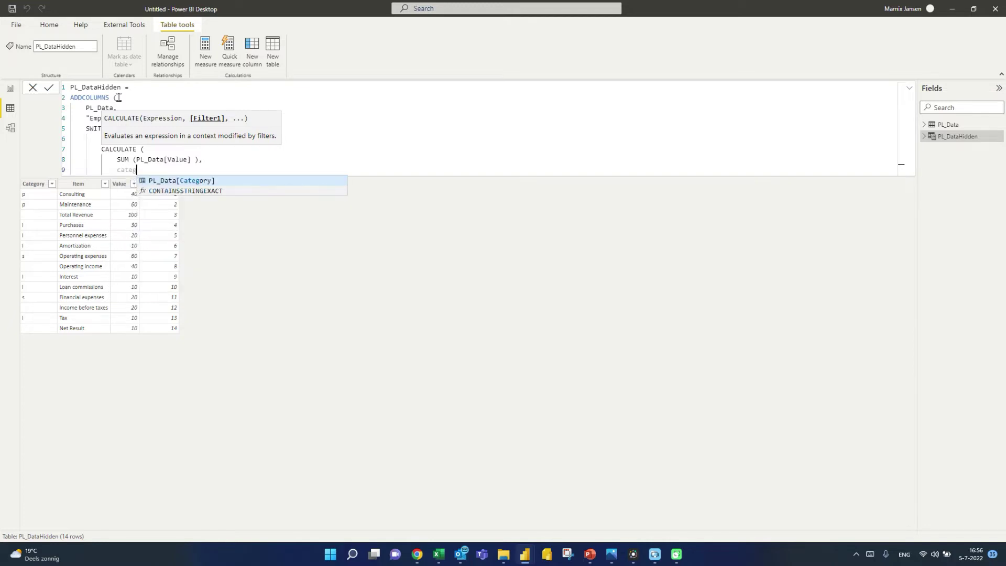
{"action": "key", "text": "Tab"}
{"action": "type", "text": "= \""}
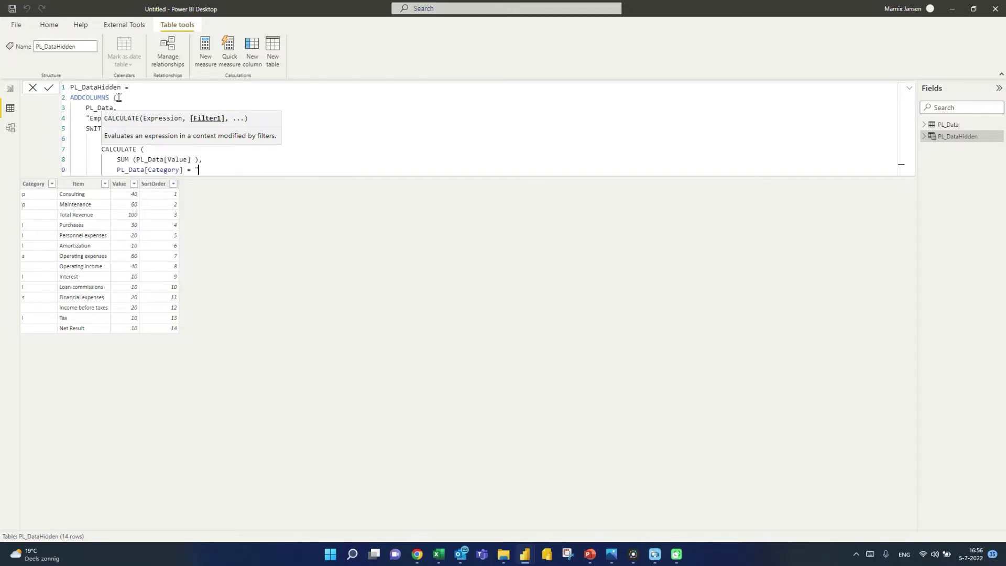
{"action": "type", "text": "p\","}
{"action": "key", "text": "Return"}
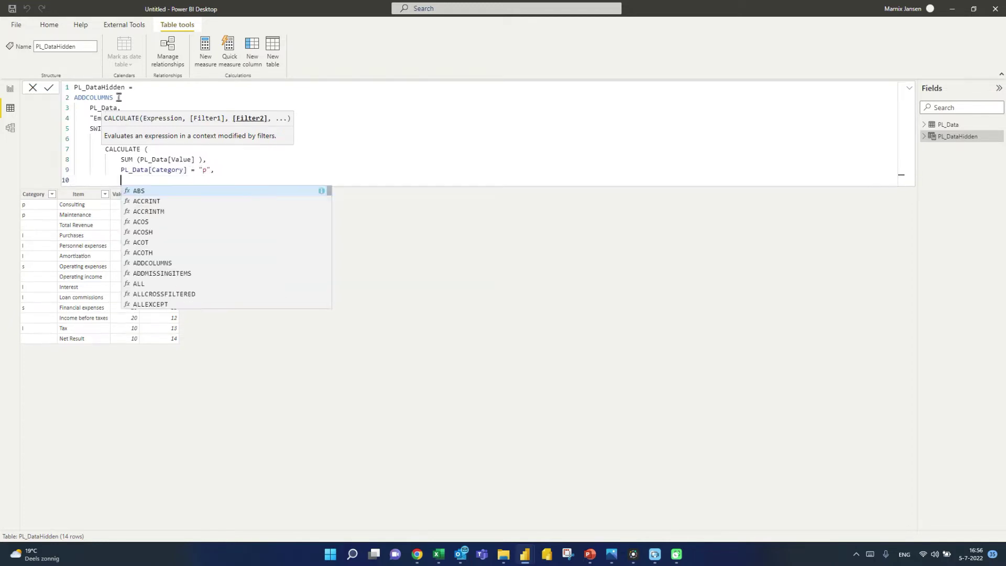
{"action": "key", "text": "Escape"}
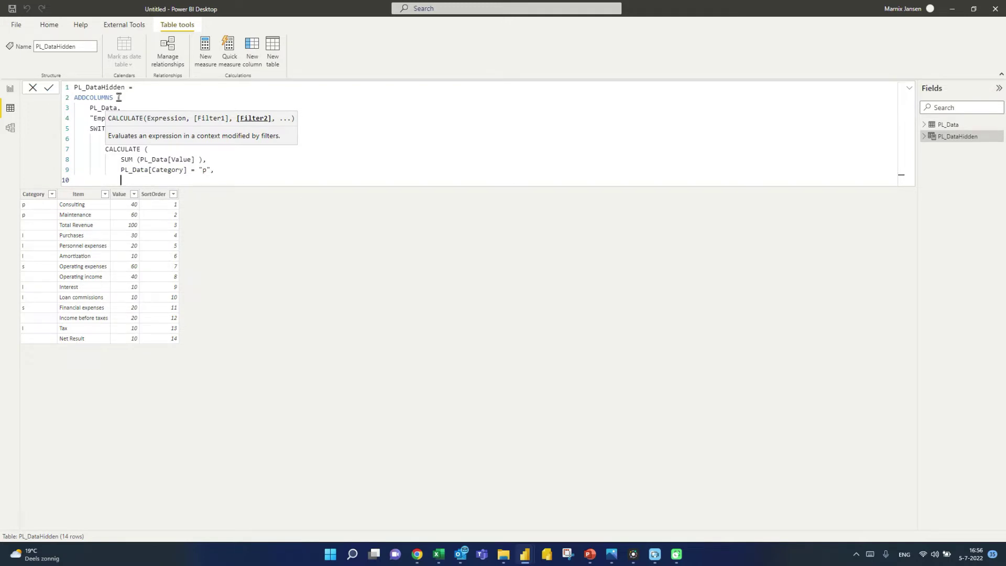
{"action": "type", "text": "ALLEXCEPT ( "}
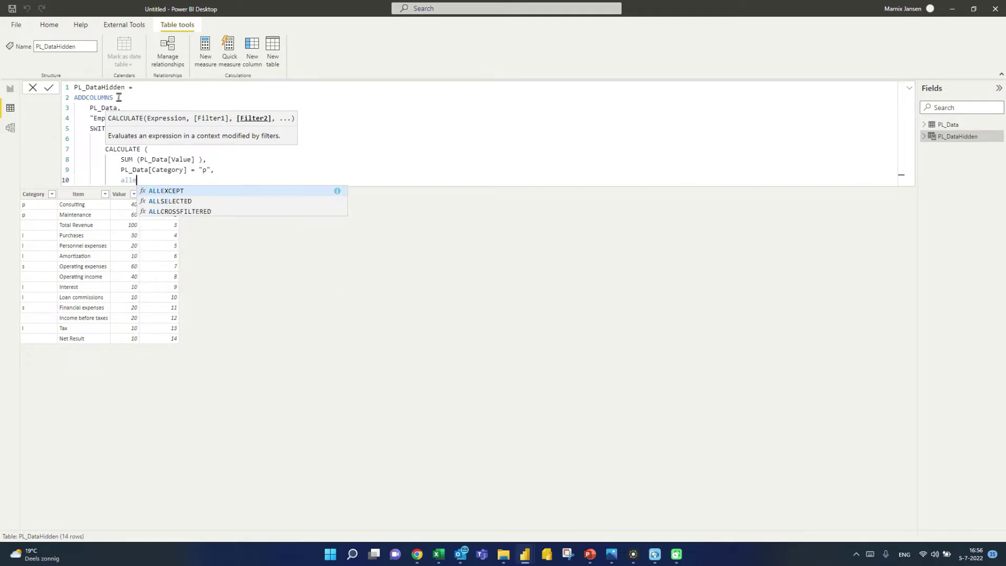
{"action": "type", "text": "PL_Data,PL_Data[Category]"}
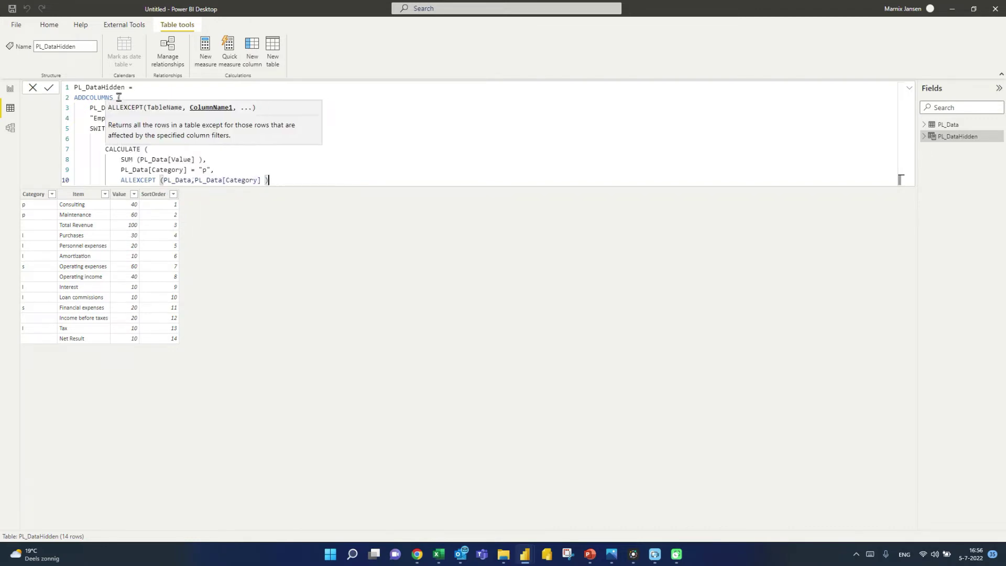
{"action": "type", "text": ","}
Close the CALCULATE, SWITCH and ADDCOLUMNS brackets and commit the Empty bar formula
{"action": "key", "text": "shift+Return"}
{"action": "key", "text": "BackSpace"}
{"action": "key", "text": "BackSpace"}
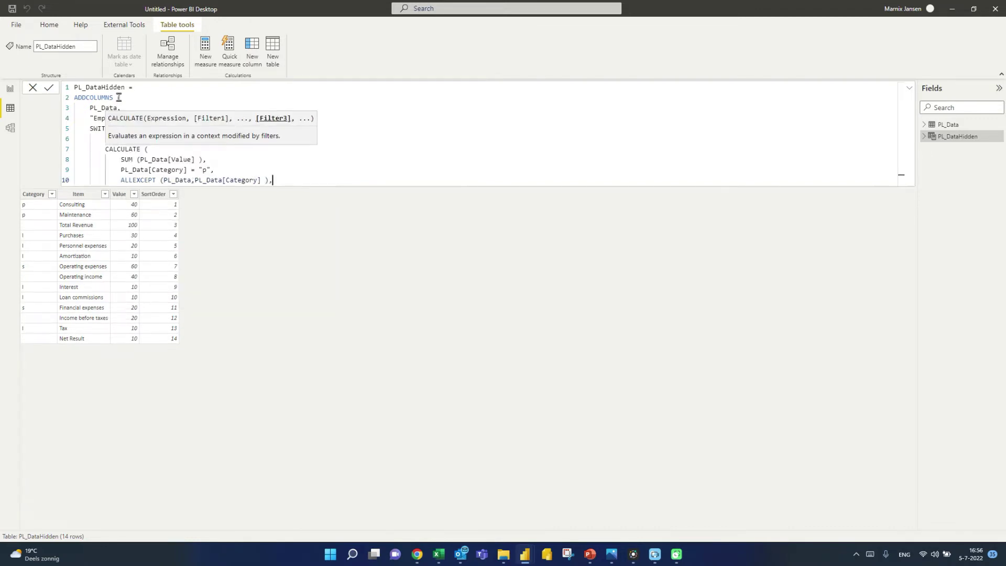
{"action": "key", "text": "shift+Return"}
{"action": "type", "text": ")"}
{"action": "key", "text": "shift+Return"}
{"action": "type", "text": ")"}
{"action": "key", "text": "shift+Return"}
{"action": "type", "text": ")"}
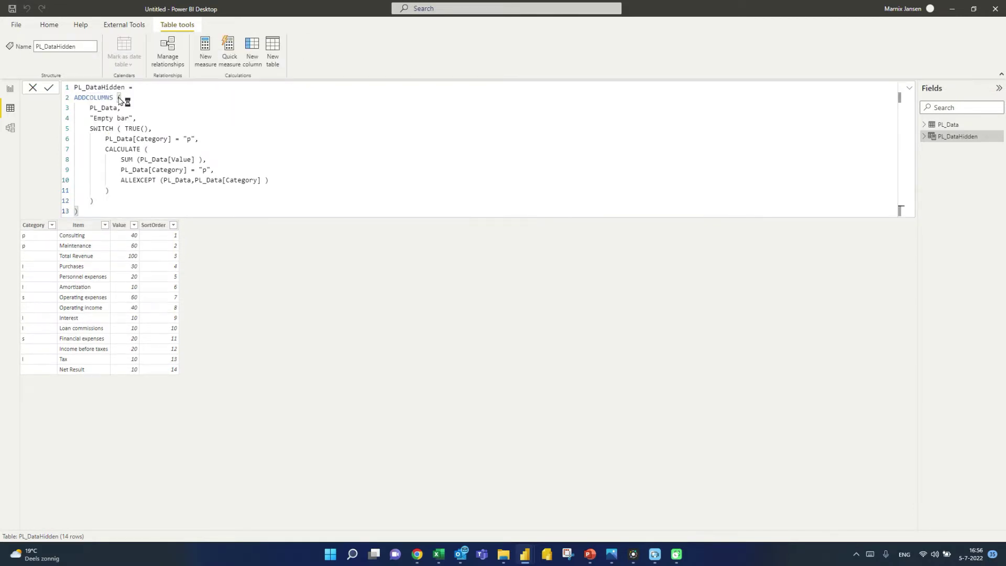
{"action": "key", "text": "Return"}
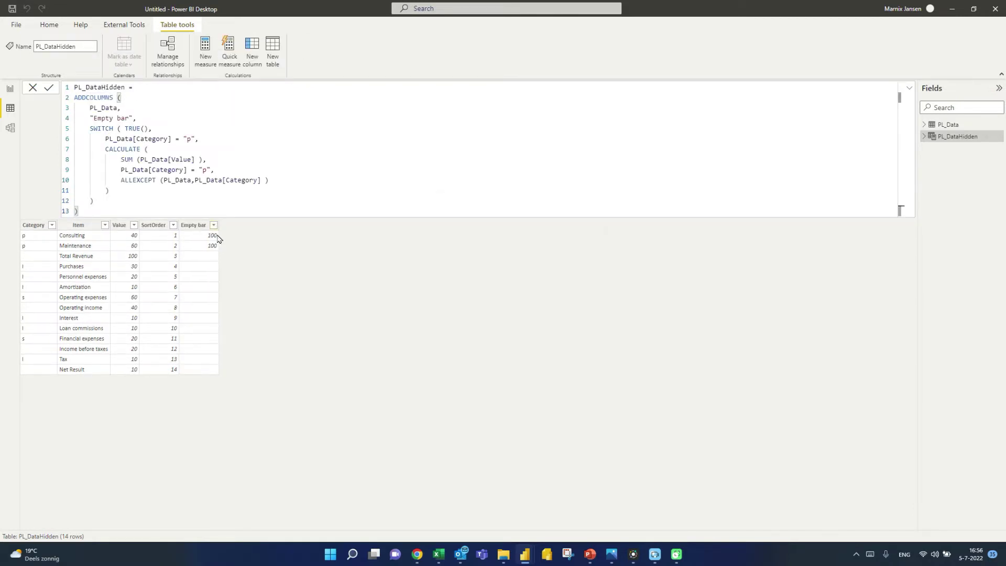
Add the filter PL_Data[SortOrder] < EARLIER(PL_Data[SortOrder]) to the CALCULATE and commit
{"action": "left_click", "coordinate": [214, 236]}
{"action": "left_click", "coordinate": [214, 248]}
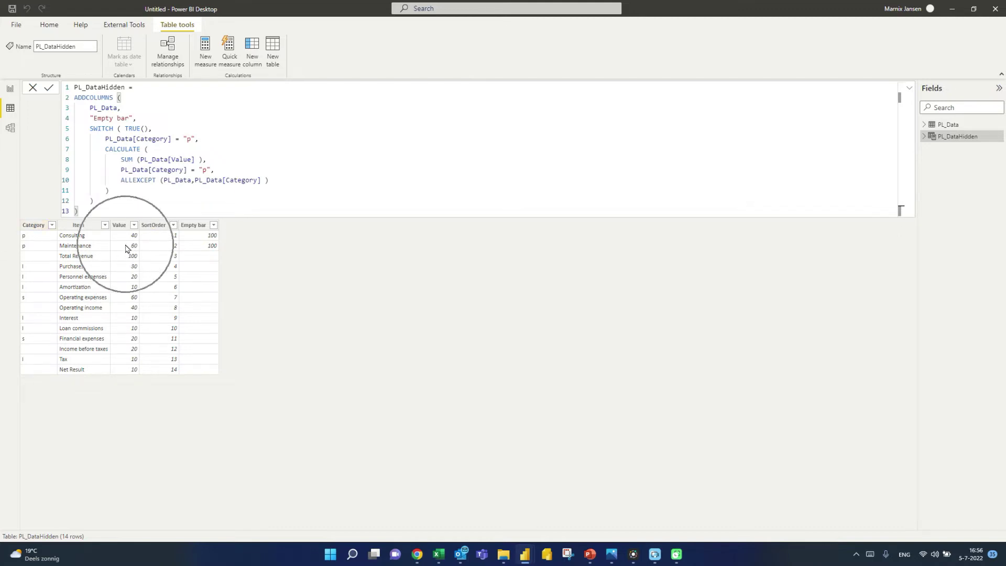
{"action": "left_click", "coordinate": [297, 182]}
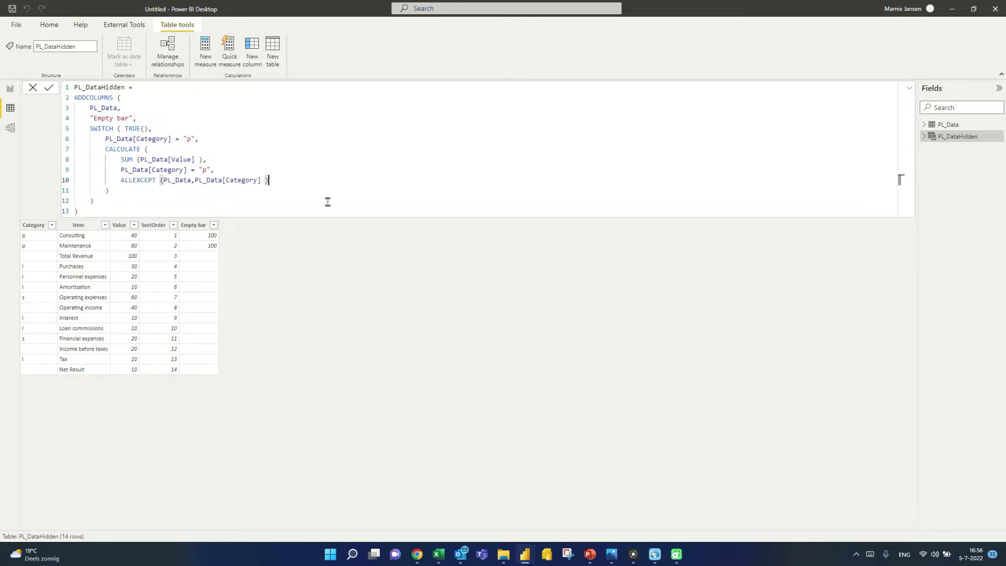
{"action": "type", "text": ","}
{"action": "key", "text": "shift+Return"}
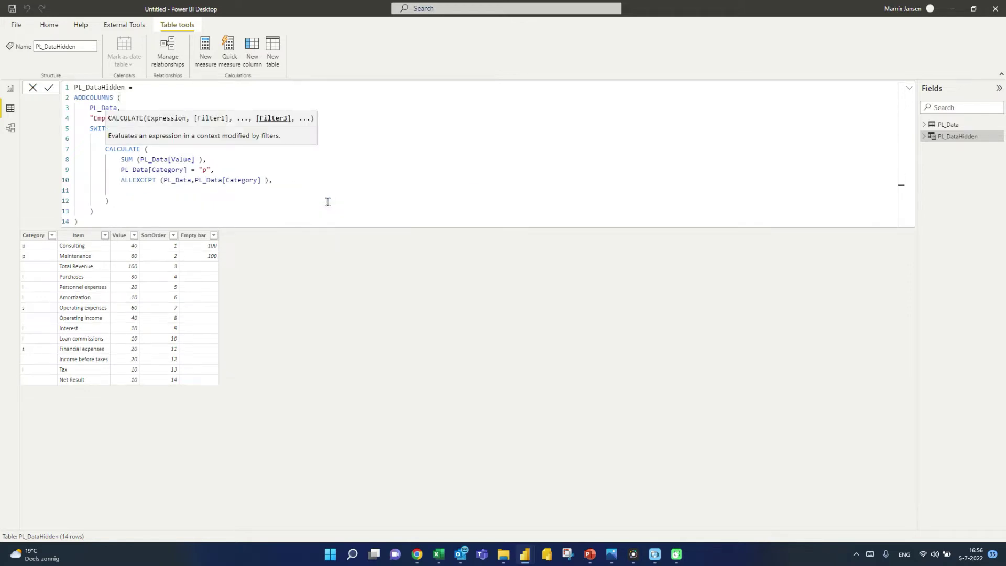
{"action": "type", "text": "sortor"}
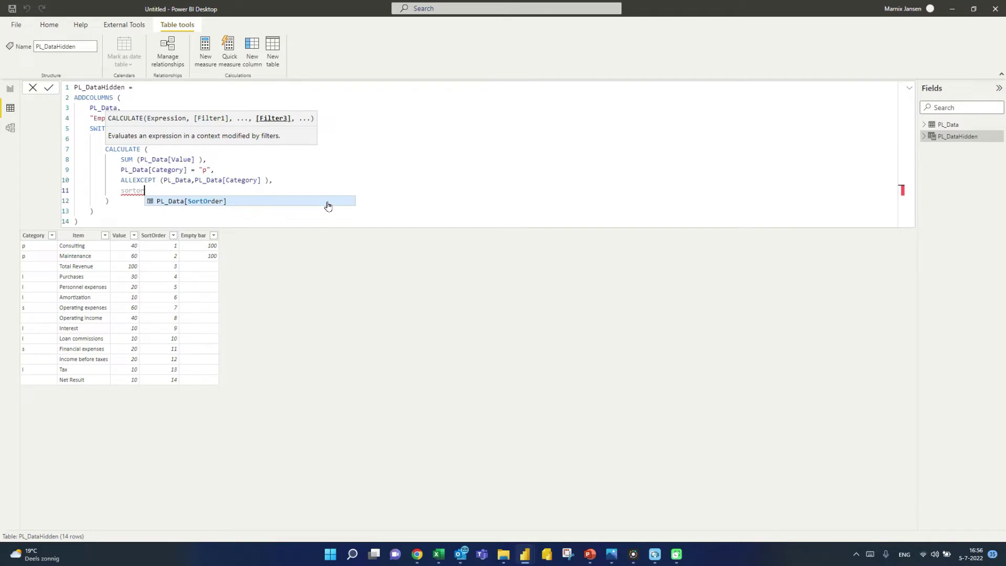
{"action": "key", "text": "Tab"}
{"action": "type", "text": "<"}
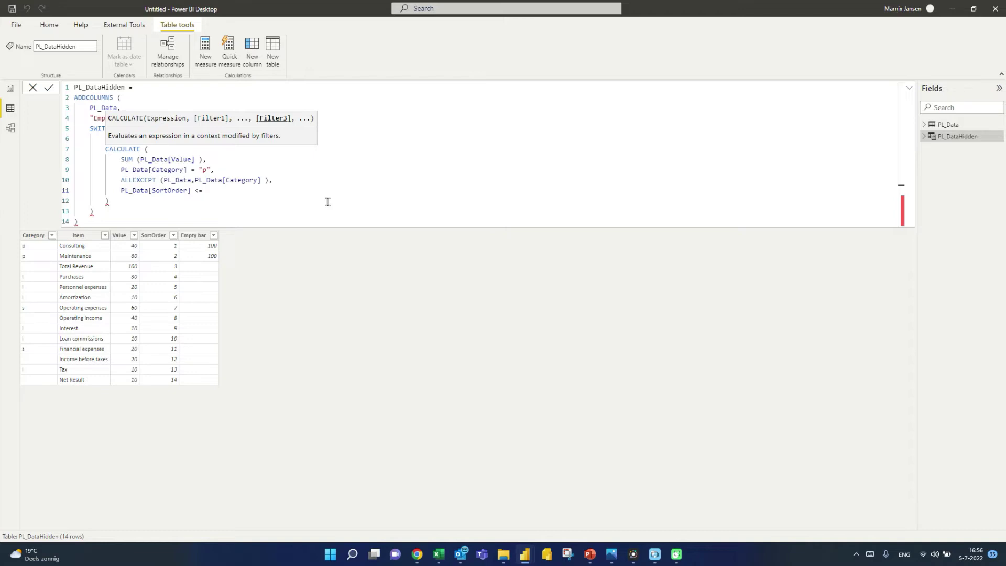
{"action": "type", "text": "earl"}
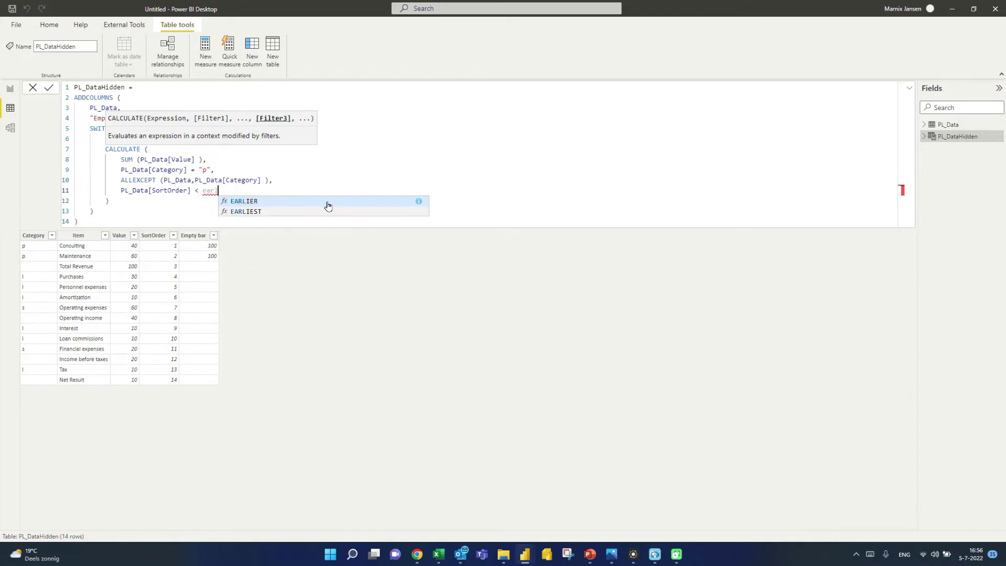
{"action": "key", "text": "Tab"}
{"action": "type", "text": "("}
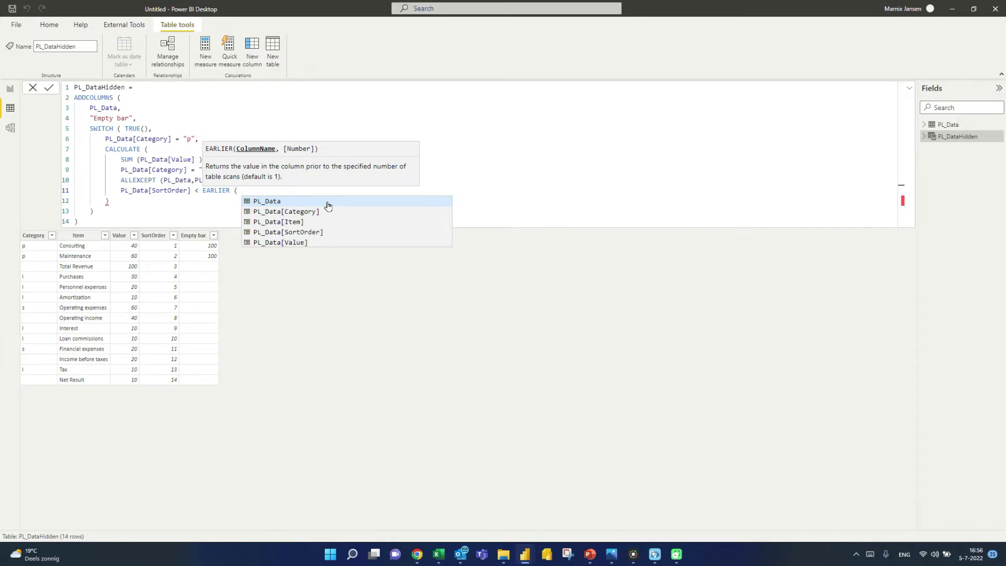
{"action": "key", "text": "Down"}
{"action": "key", "text": "Down"}
{"action": "key", "text": "Down"}
{"action": "key", "text": "Tab"}
{"action": "type", "text": ")"}
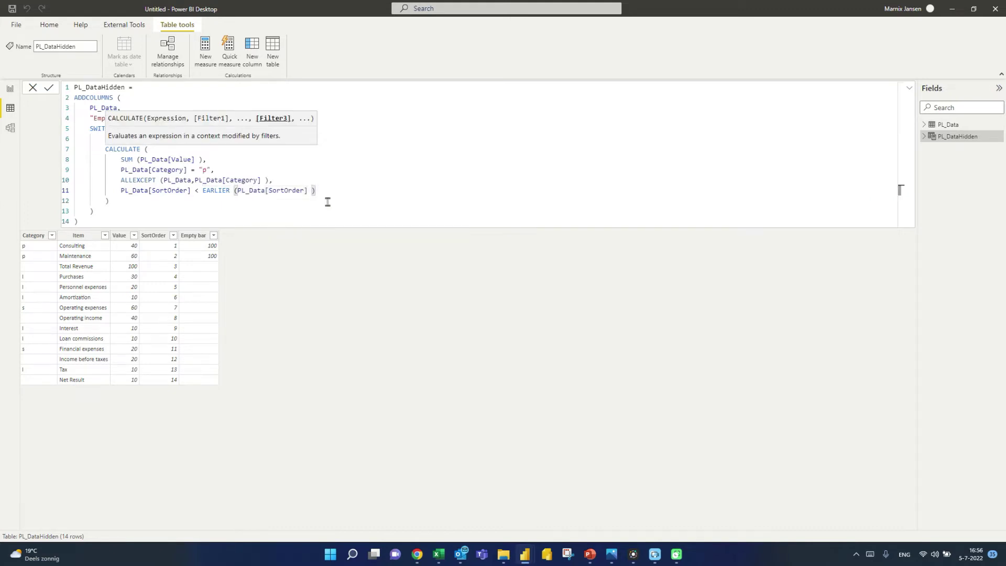
{"action": "key", "text": "ctrl+End"}
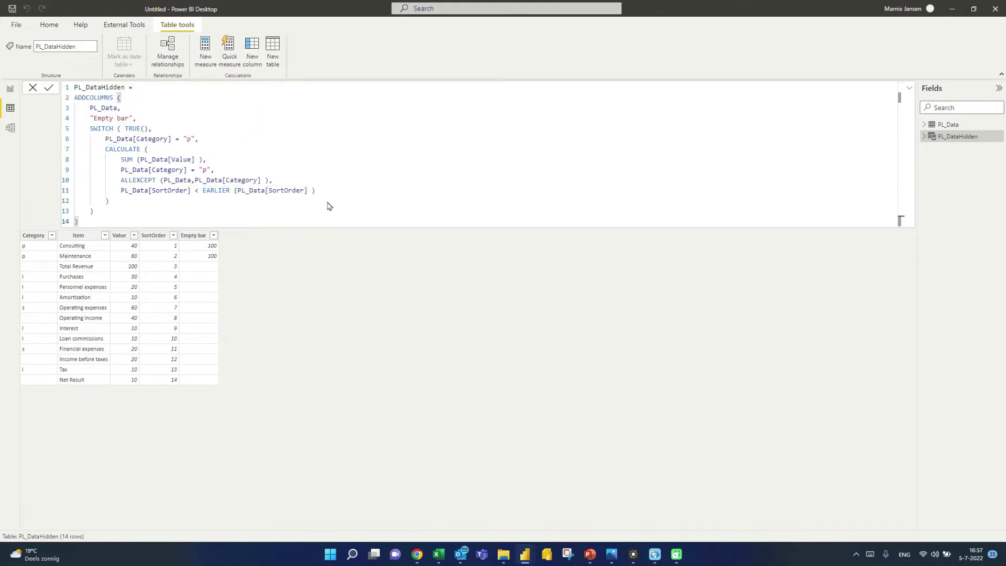
{"action": "key", "text": "Return"}
Compare the Empty bar values, Maintenance 40 and Consulting blank, against the Charticulator screenshot
{"action": "key", "text": "ctrl"}
{"action": "key", "text": "ctrl"}
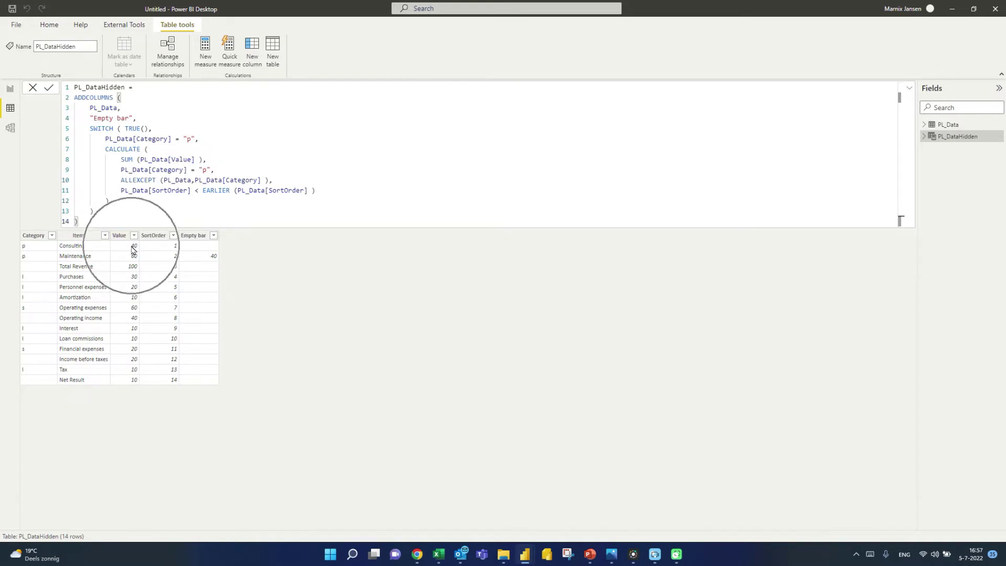
{"action": "key", "text": "alt+Tab"}
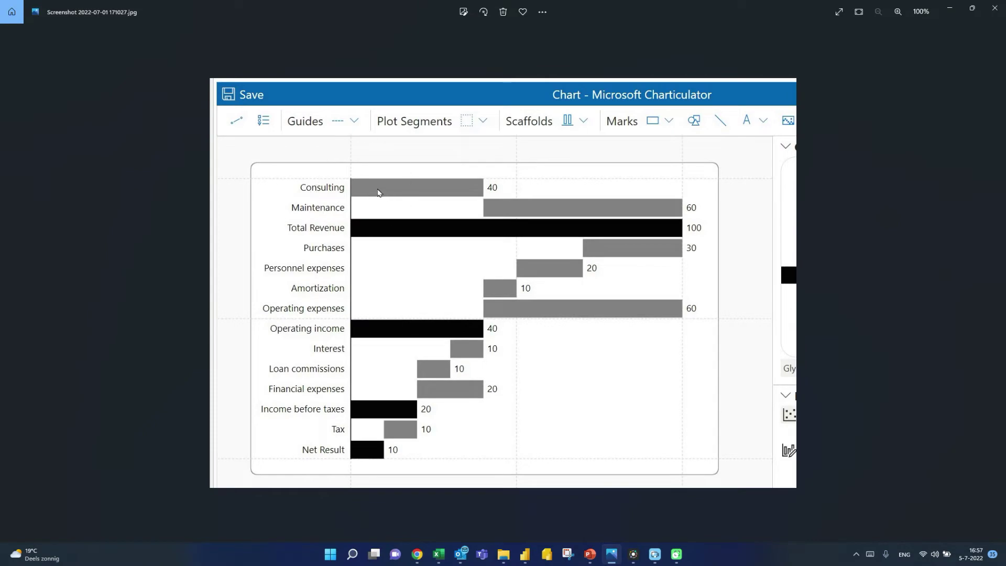
{"action": "key", "text": "alt+Tab"}
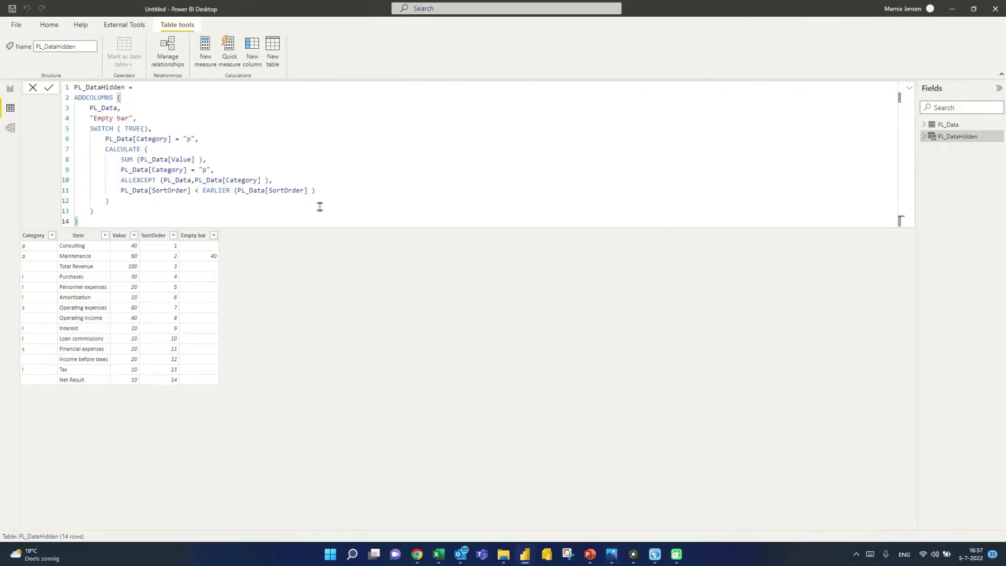
{"action": "left_click", "coordinate": [133, 255]}
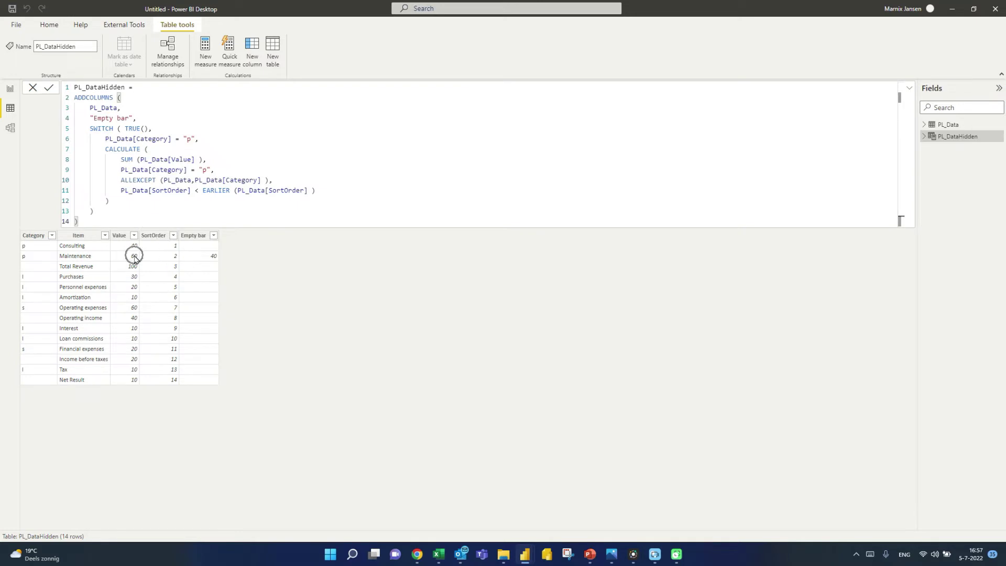
{"action": "left_click", "coordinate": [213, 261]}
{"action": "key", "text": "alt+Tab"}
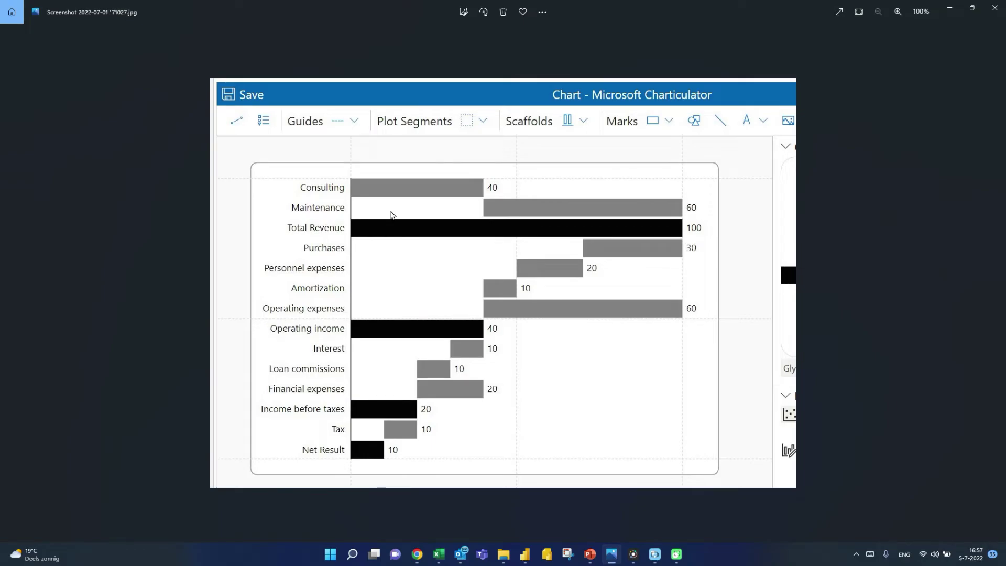
{"action": "key", "text": "alt+Tab"}
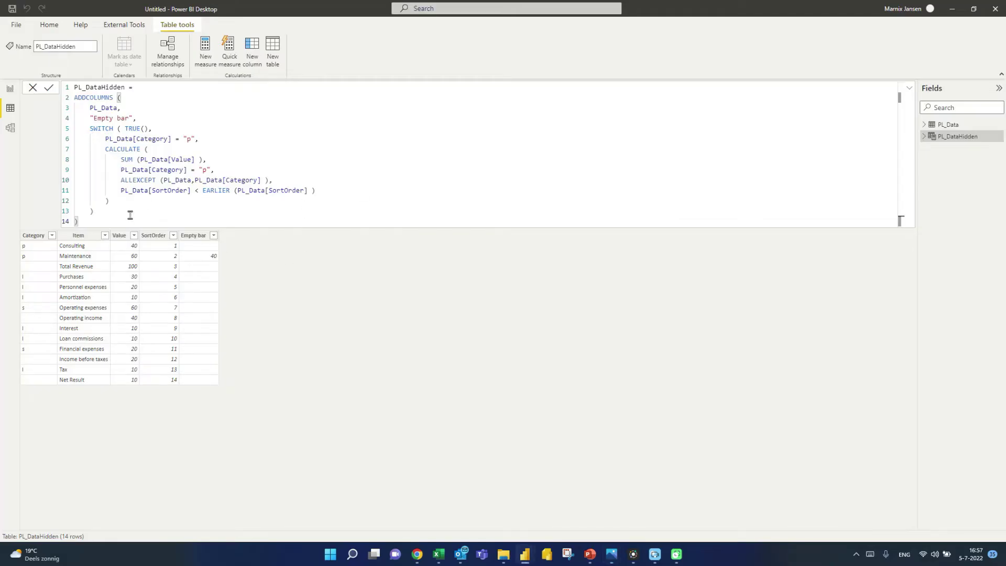
{"action": "left_click", "coordinate": [130, 215]}
Duplicate the p condition and its CALCULATE block as a second SWITCH branch
{"action": "key", "text": "Down"}
{"action": "left_click_drag", "start_coordinate": [113, 203], "coordinate": [105, 140]}
{"action": "key", "text": "ctrl+c"}
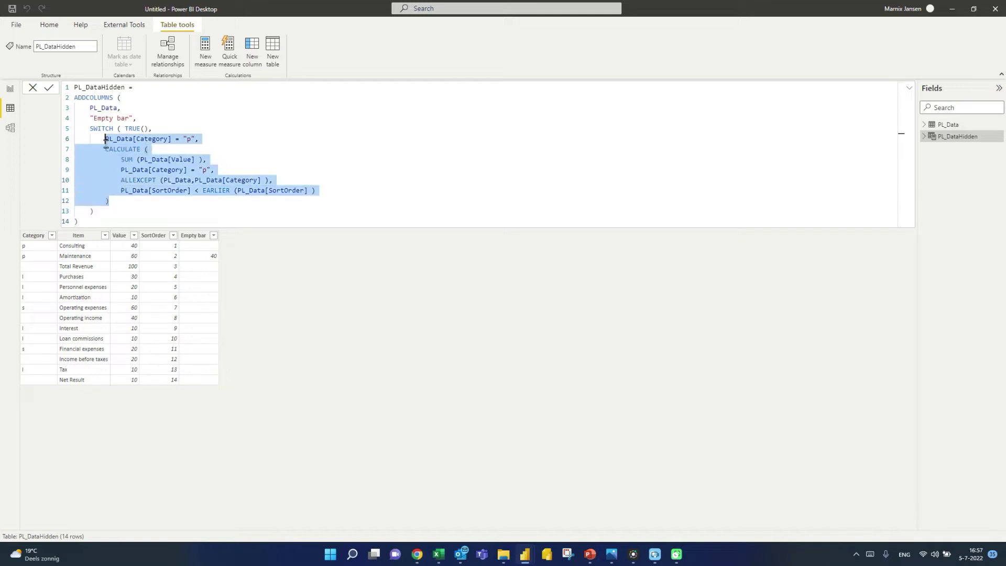
{"action": "left_click", "coordinate": [145, 203]}
{"action": "type", "text": ","}
{"action": "key", "text": "shift+Return"}
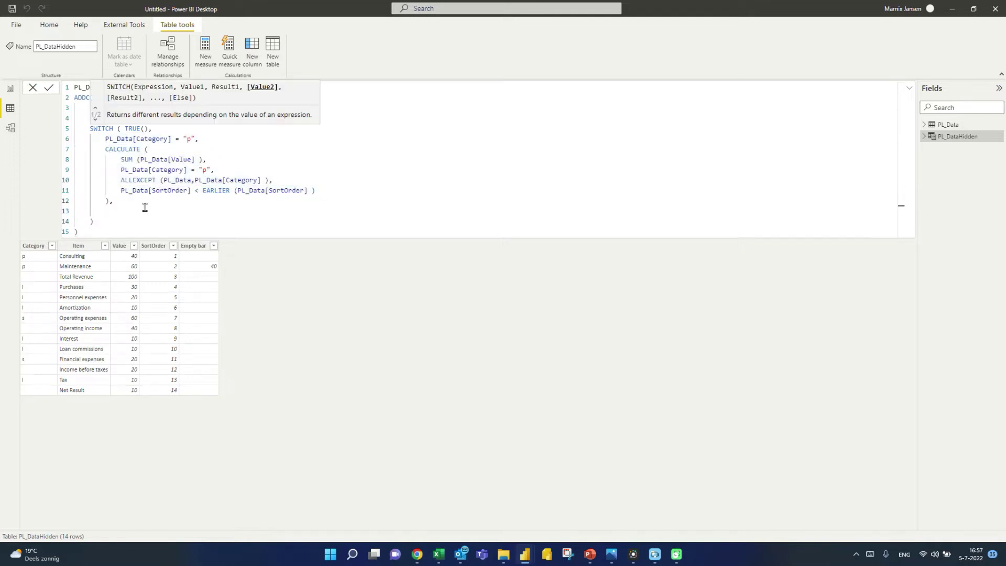
{"action": "key", "text": "ctrl+v"}
Change the copied branch's categories to "l" and its filter to <=, then commit
{"action": "left_click", "coordinate": [190, 212]}
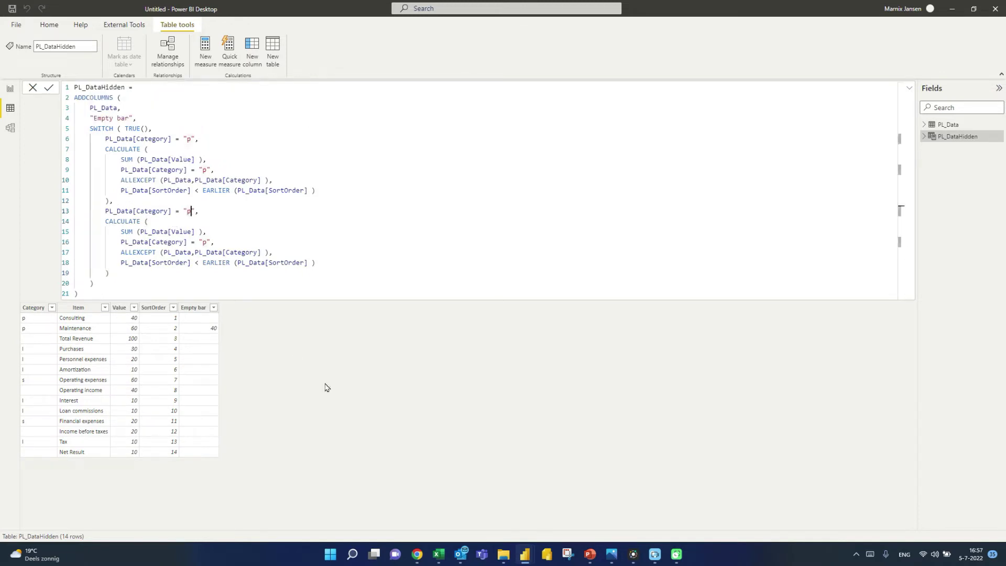
{"action": "key", "text": "BackSpace"}
{"action": "key", "text": "Down"}
{"action": "key", "text": "Down"}
{"action": "key", "text": "Down"}
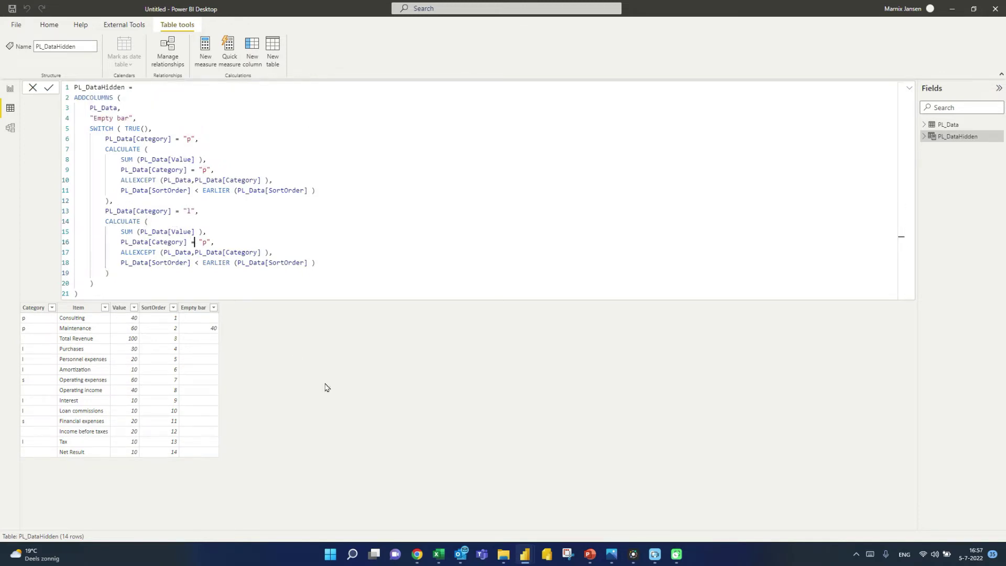
{"action": "key", "text": "BackSpace"}
{"action": "left_click", "coordinate": [202, 262]}
{"action": "type", "text": "="}
{"action": "key", "text": "Down"}
{"action": "key", "text": "Down"}
{"action": "key", "text": "Down"}
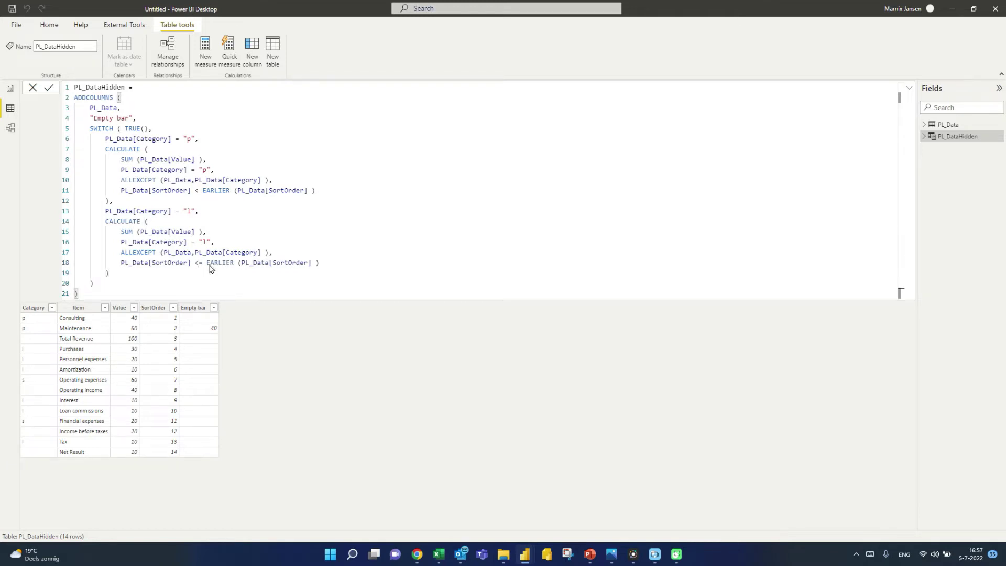
{"action": "key", "text": "Return"}
Insert VAR TotRevenue = CALCULATE( above the ADDCOLUMNS expression
{"action": "left_click", "coordinate": [167, 86]}
{"action": "key", "text": "Return"}
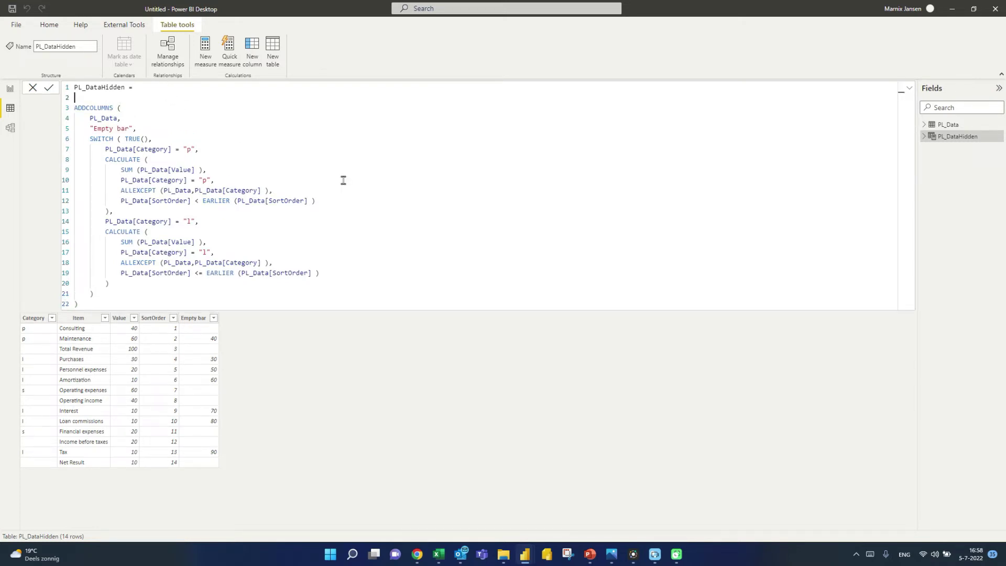
{"action": "type", "text": "VAR Tot"}
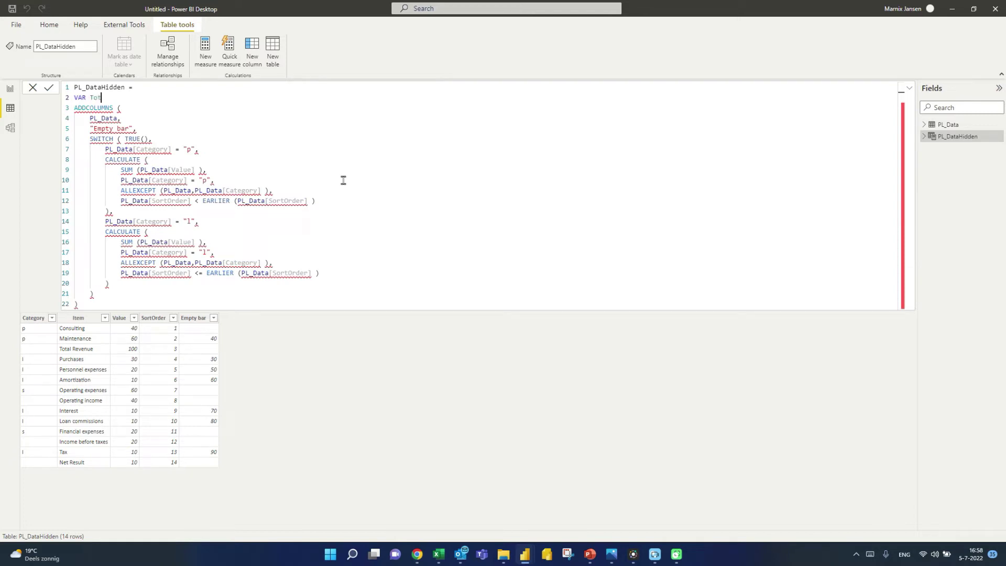
{"action": "type", "text": "Revenue ="}
{"action": "key", "text": "Return"}
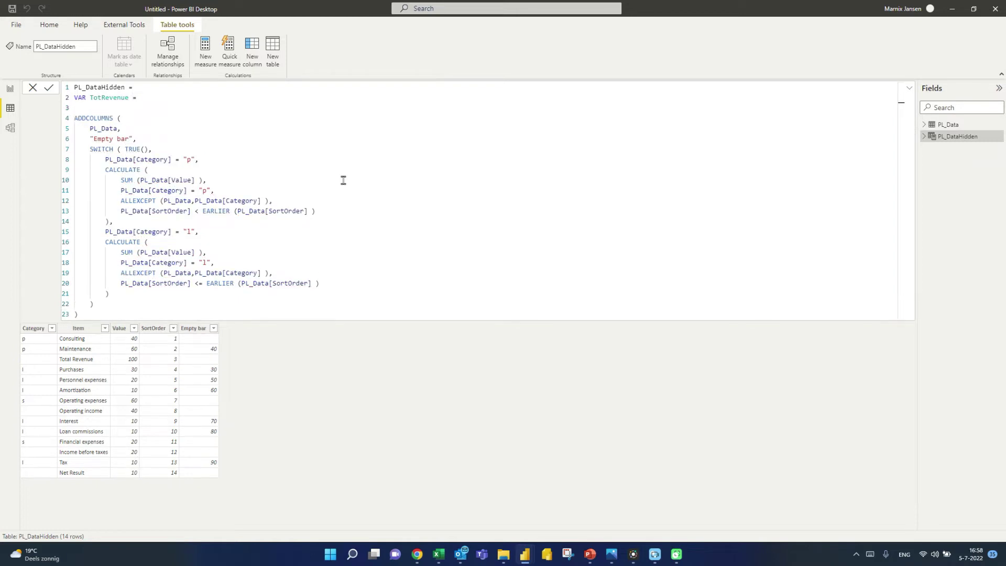
{"action": "key", "text": "Return"}
{"action": "type", "text": "CALCULATE ("}
{"action": "key", "text": "Return"}
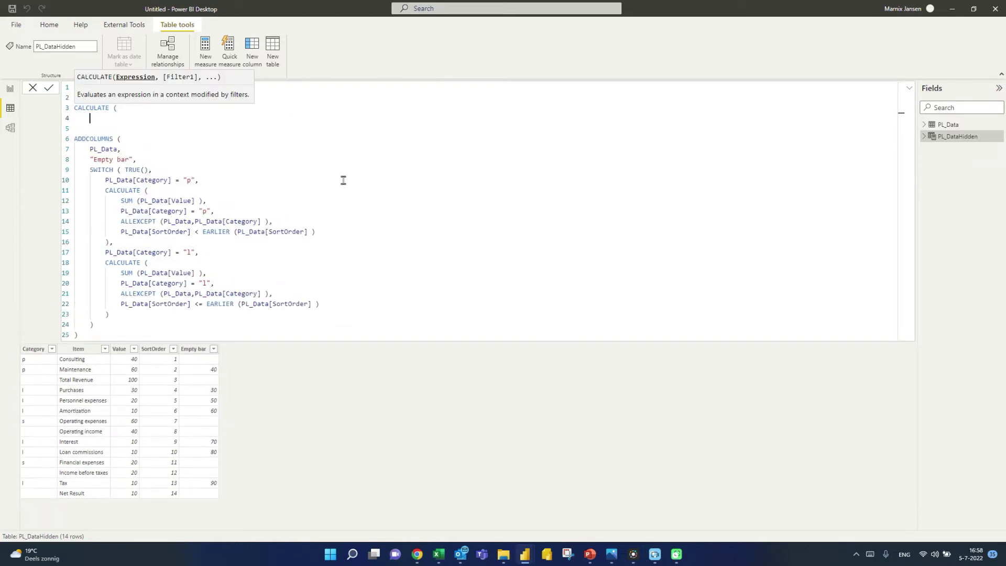
Sum PL_Data[Value] inside the TotRevenue CALCULATE
{"action": "type", "text": "S"}
{"action": "key", "text": "Tab"}
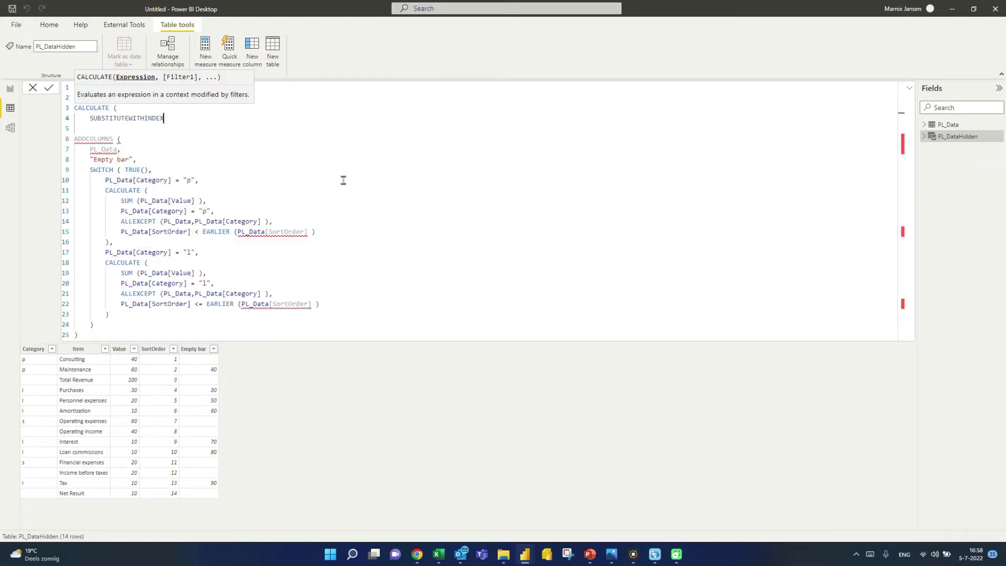
{"action": "key", "text": "BackSpace"}
{"action": "key", "text": "BackSpace"}
{"action": "key", "text": "BackSpace"}
{"action": "key", "text": "BackSpace"}
{"action": "key", "text": "BackSpace"}
{"action": "key", "text": "BackSpace"}
{"action": "key", "text": "BackSpace"}
{"action": "key", "text": "BackSpace"}
{"action": "key", "text": "BackSpace"}
{"action": "key", "text": "BackSpace"}
{"action": "key", "text": "BackSpace"}
{"action": "key", "text": "BackSpace"}
{"action": "key", "text": "BackSpace"}
{"action": "key", "text": "BackSpace"}
{"action": "key", "text": "BackSpace"}
{"action": "key", "text": "BackSpace"}
{"action": "key", "text": "BackSpace"}
{"action": "type", "text": "M ( vale"}
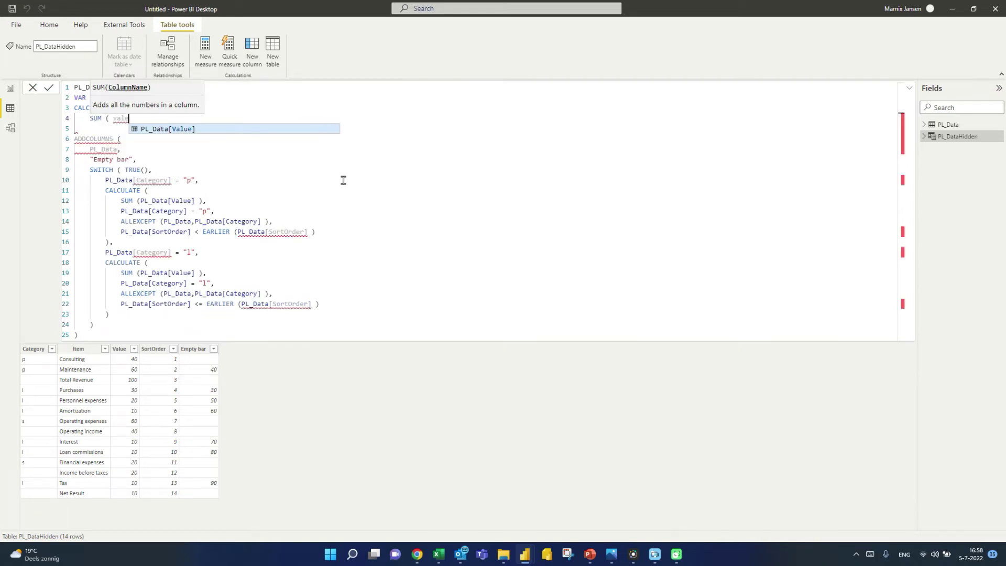
{"action": "key", "text": "Tab"}
{"action": "type", "text": "("}
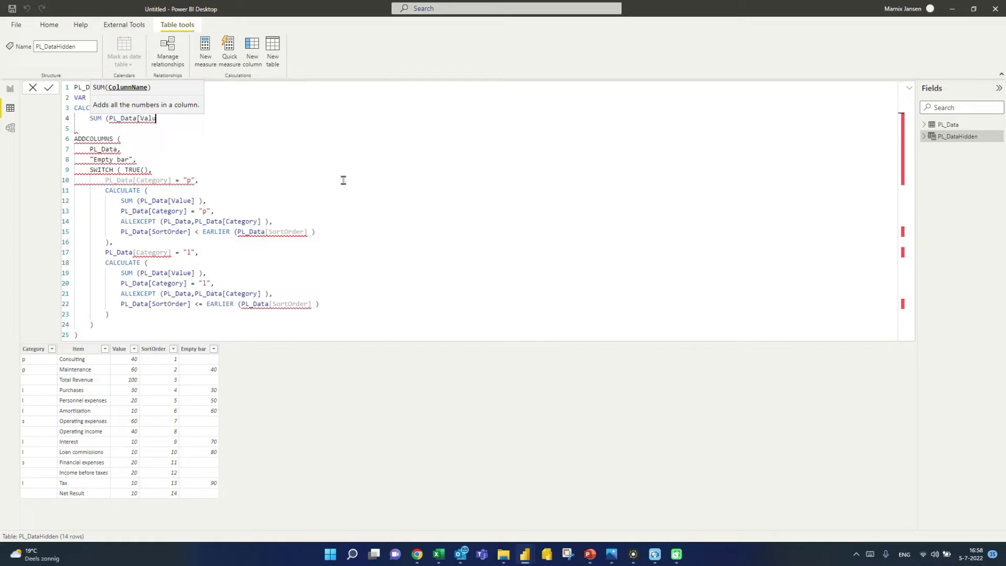
{"action": "key", "text": "BackSpace"}
{"action": "key", "text": "BackSpace"}
{"action": "key", "text": "BackSpace"}
{"action": "key", "text": "BackSpace"}
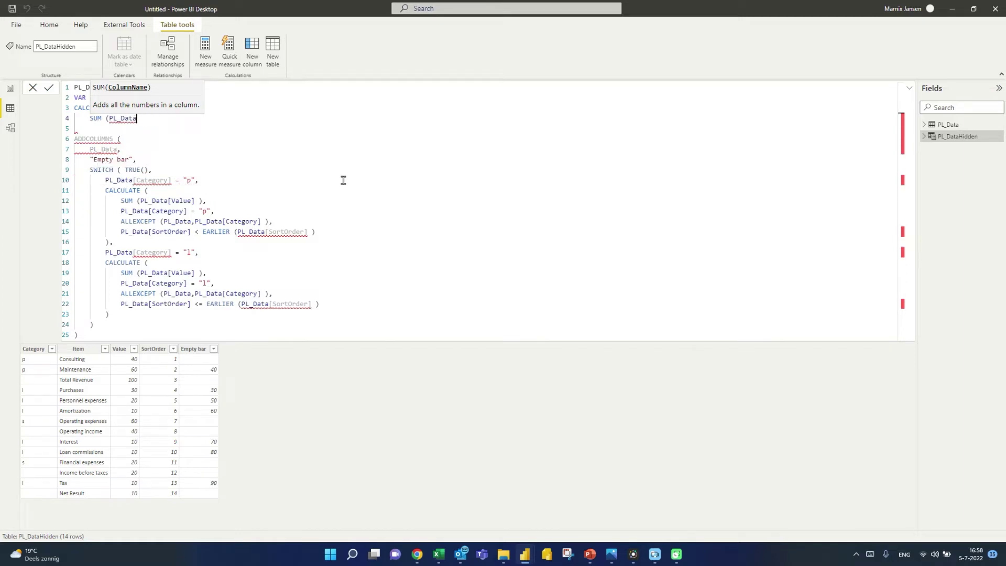
{"action": "type", "text": "a["}
{"action": "key", "text": "Down"}
{"action": "key", "text": "Down"}
{"action": "key", "text": "Down"}
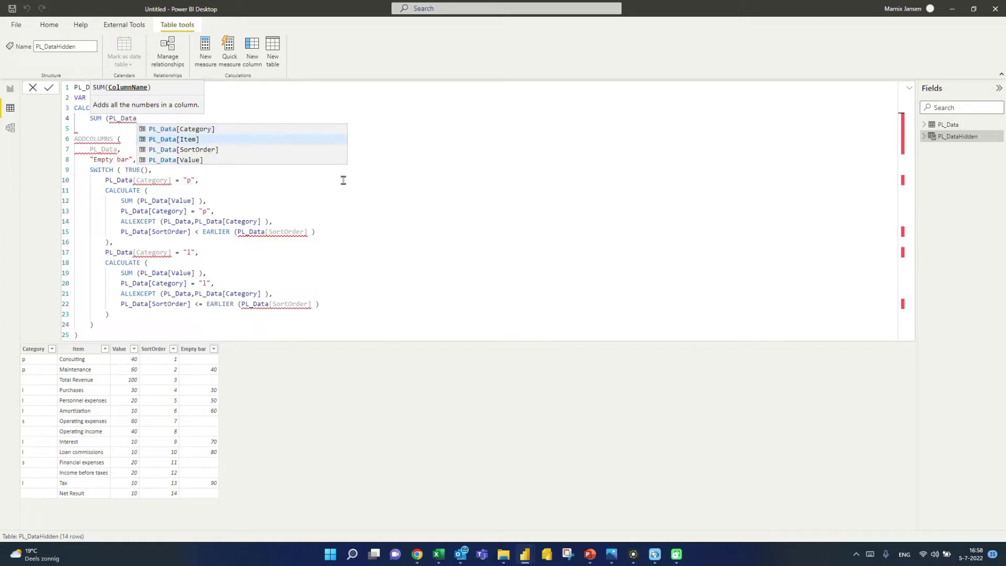
{"action": "key", "text": "Tab"}
{"action": "type", "text": "),"}
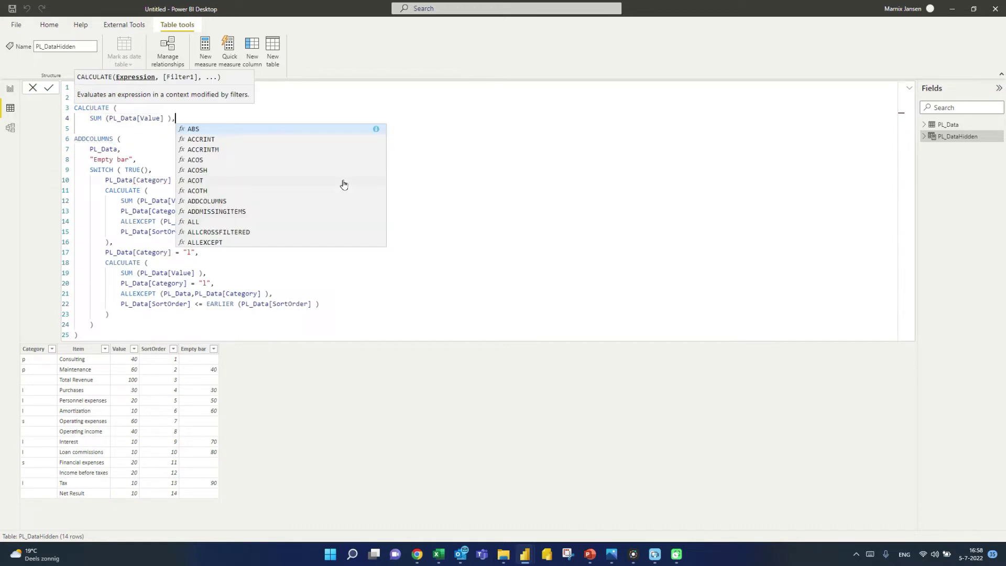
Filter TotRevenue to PL_Data[Item] = "Total Revenue" and close the CALCULATE
{"action": "key", "text": "shift+Return"}
{"action": "type", "text": "item"}
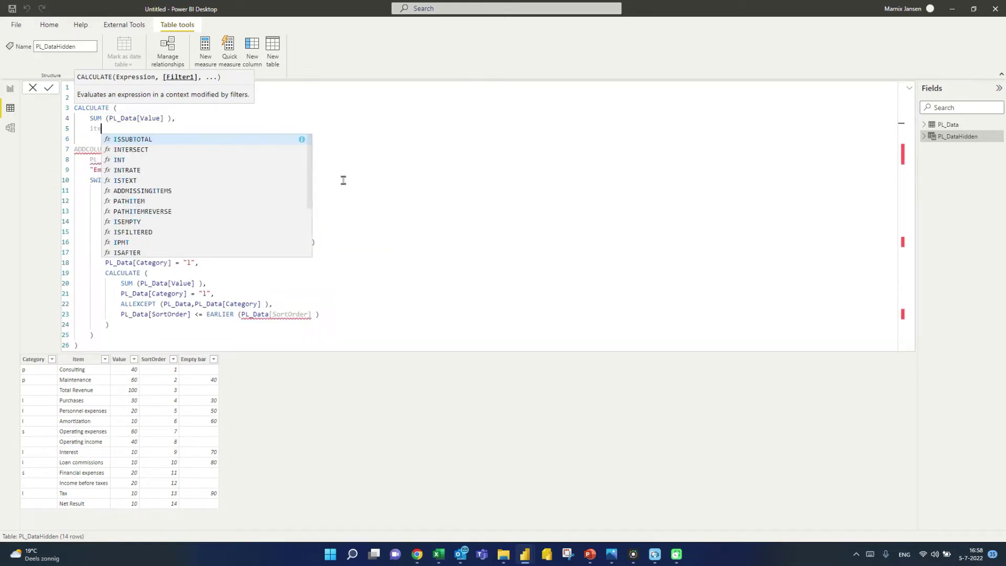
{"action": "key", "text": "Down"}
{"action": "key", "text": "Down"}
{"action": "key", "text": "Down"}
{"action": "key", "text": "Tab"}
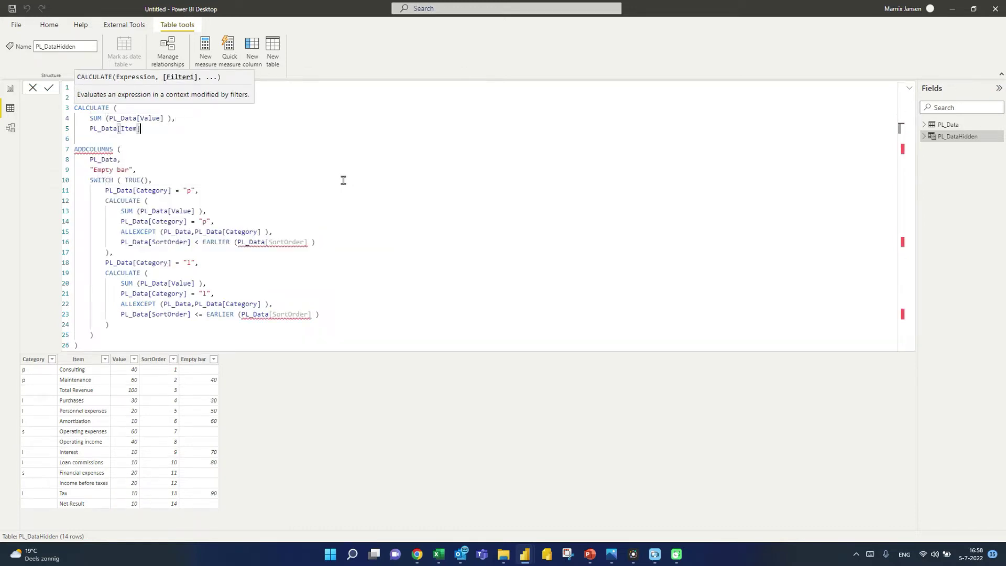
{"action": "type", "text": "= \""}
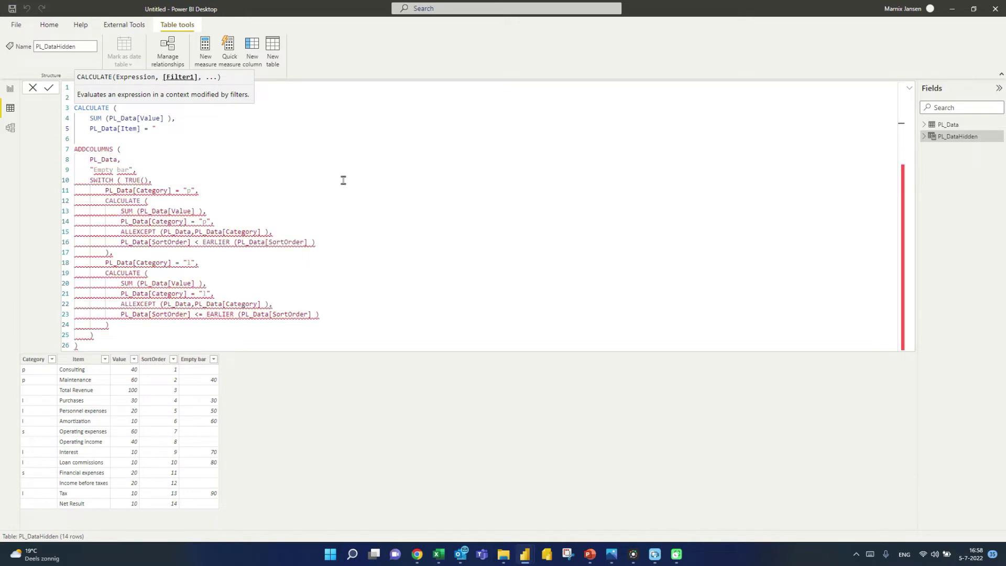
{"action": "type", "text": "Total Revenue\""}
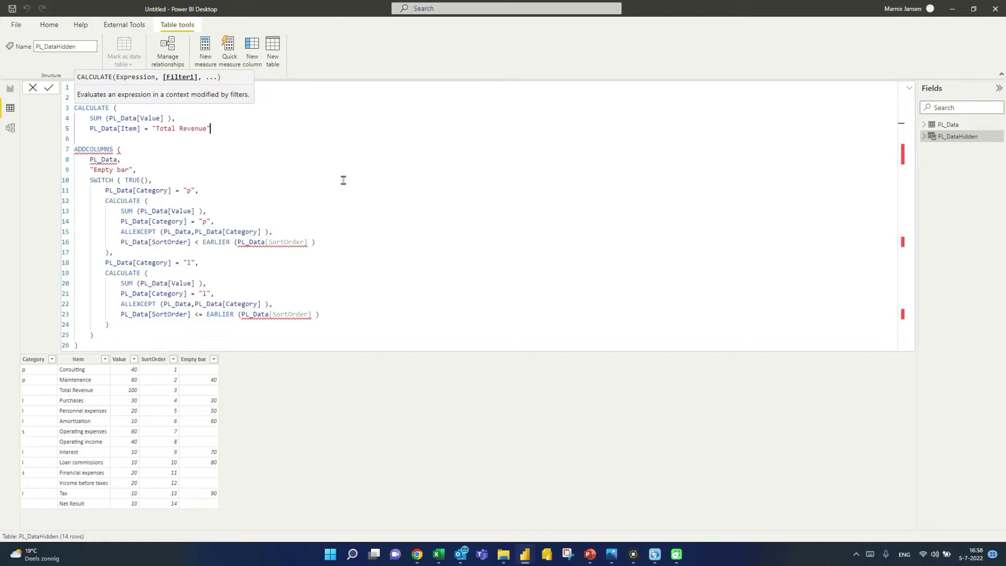
{"action": "key", "text": "Return"}
{"action": "type", "text": ")"}
Add RETURN before ADDCOLUMNS and prefix the l branch's SUM with TotRevenue -
{"action": "key", "text": "Return"}
{"action": "type", "text": "reteur"}
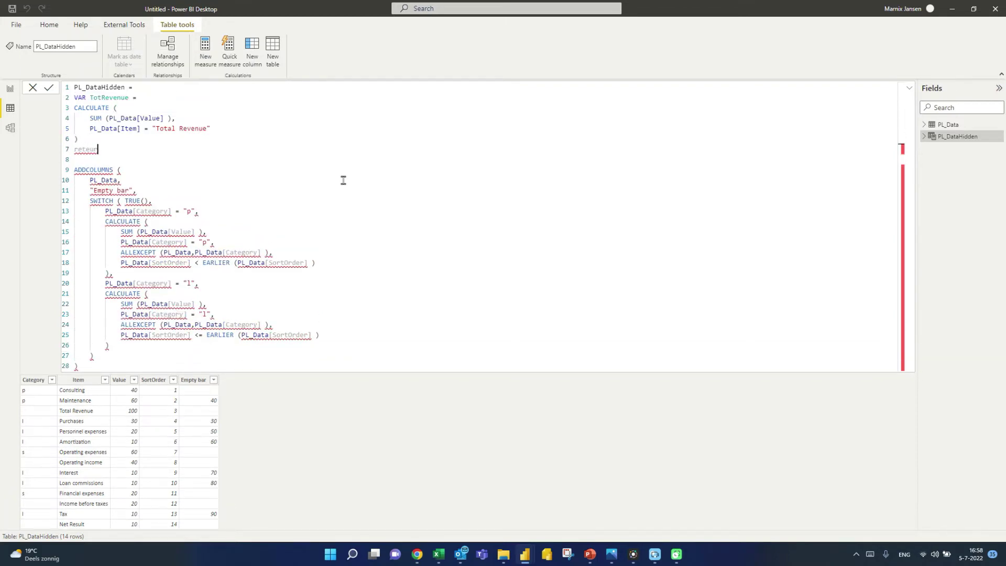
{"action": "key", "text": "BackSpace"}
{"action": "key", "text": "BackSpace"}
{"action": "key", "text": "BackSpace"}
{"action": "type", "text": "RETURN"}
{"action": "key", "text": "Delete"}
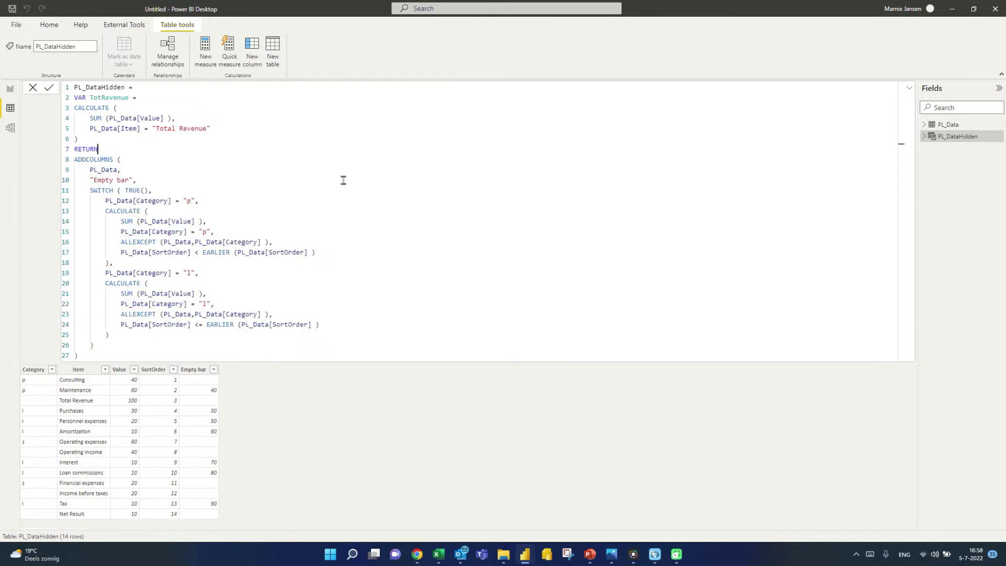
{"action": "left_click", "coordinate": [124, 294]}
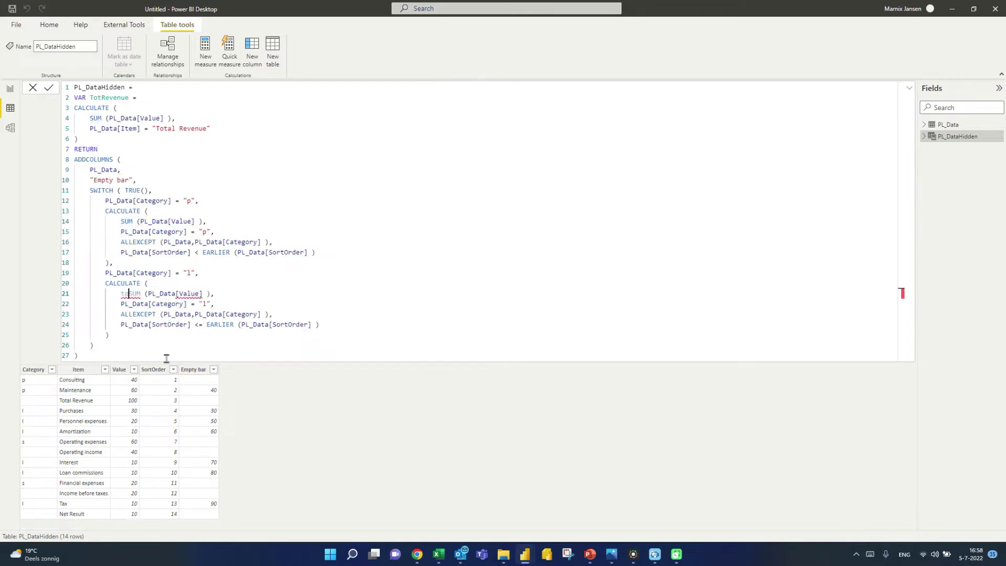
{"action": "type", "text": "TotRevenue"}
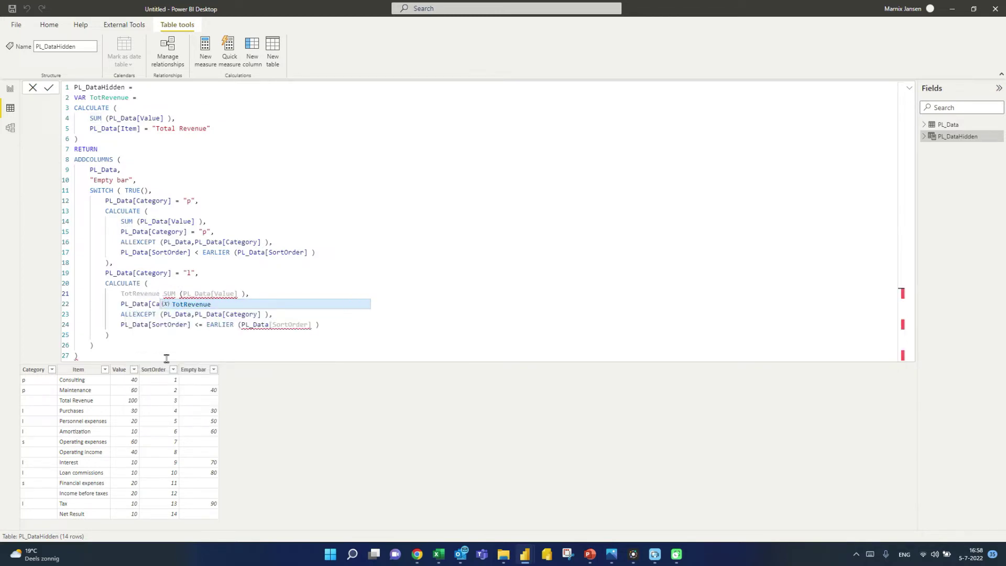
{"action": "type", "text": " -"}
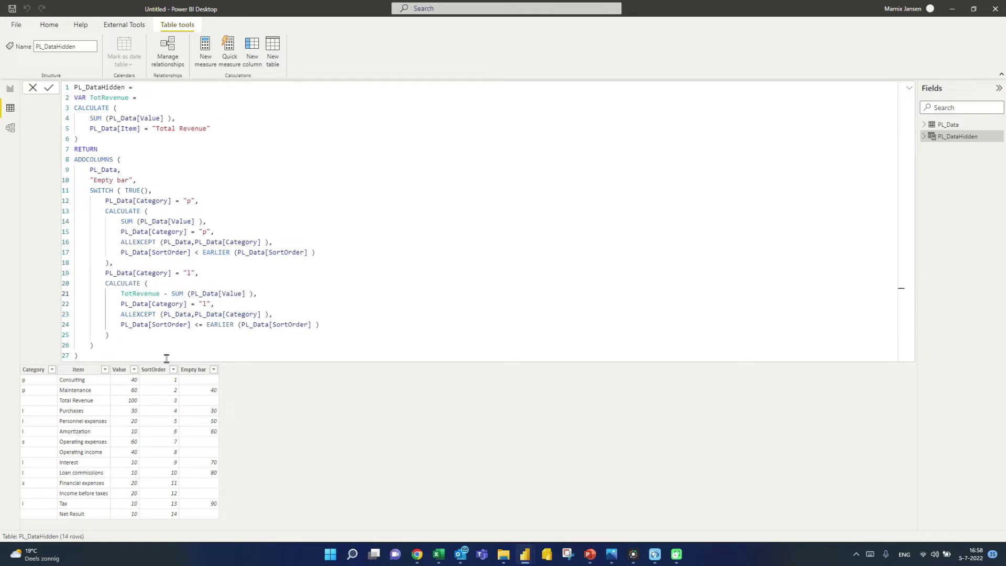
{"action": "left_click", "coordinate": [166, 359]}
Commit the revised PL_DataHidden formula, giving Purchases an Empty bar of 70 and Tax 10
{"action": "key", "text": "Return"}
{"action": "left_click", "coordinate": [214, 414]}
{"action": "left_click", "coordinate": [200, 412]}
{"action": "left_click", "coordinate": [121, 411]}
Compare the new Empty bar values against the Charticulator reference screenshot in Photos
{"action": "key", "text": "alt+Tab"}
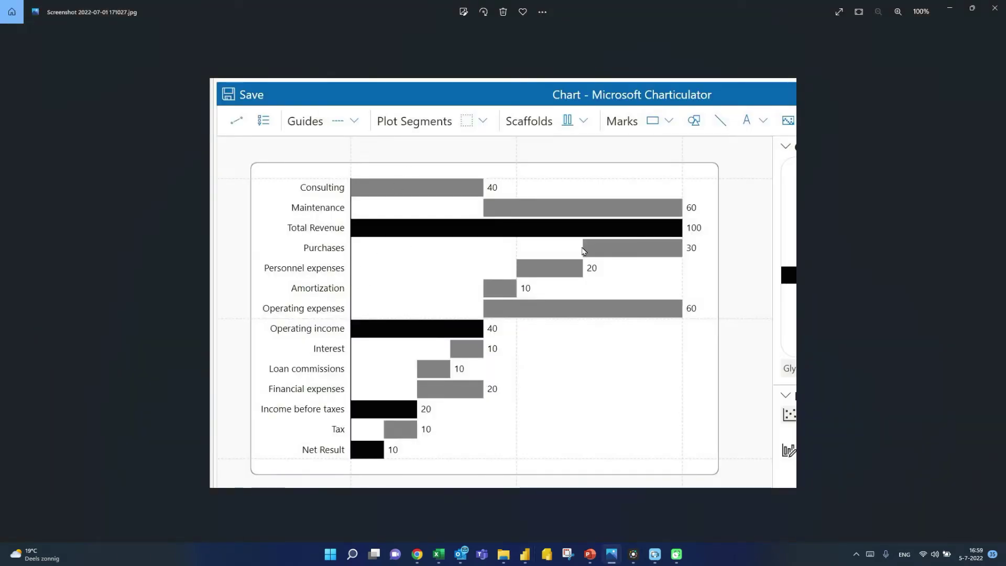
{"action": "left_click", "coordinate": [583, 250]}
{"action": "left_click", "coordinate": [513, 266]}
{"action": "key", "text": "alt+Tab"}
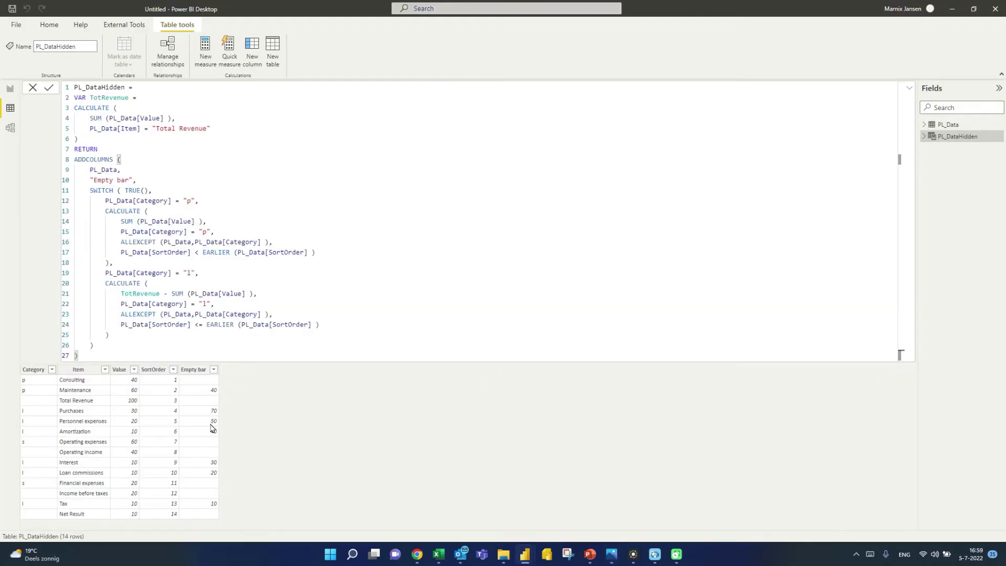
Duplicate the "l" loss branch of the Empty bar SWITCH directly below itself
{"action": "left_click", "coordinate": [174, 338]}
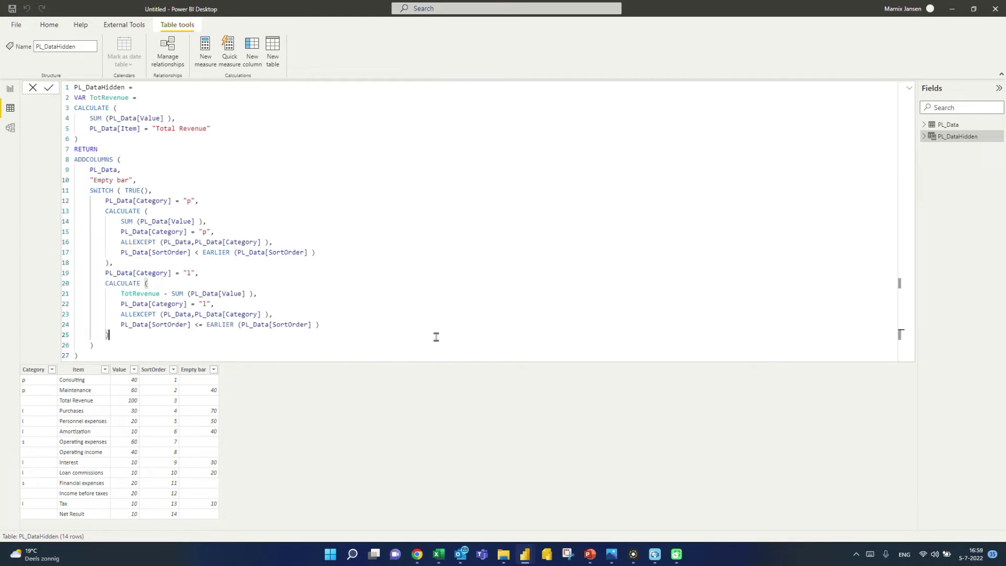
{"action": "key", "text": "shift+Up"}
{"action": "key", "text": "shift+Up"}
{"action": "key", "text": "shift+Up"}
{"action": "key", "text": "shift+Up"}
{"action": "key", "text": "shift+Up"}
{"action": "key", "text": "shift+Up"}
{"action": "key", "text": "shift+Up"}
{"action": "key", "text": "ctrl+c"}
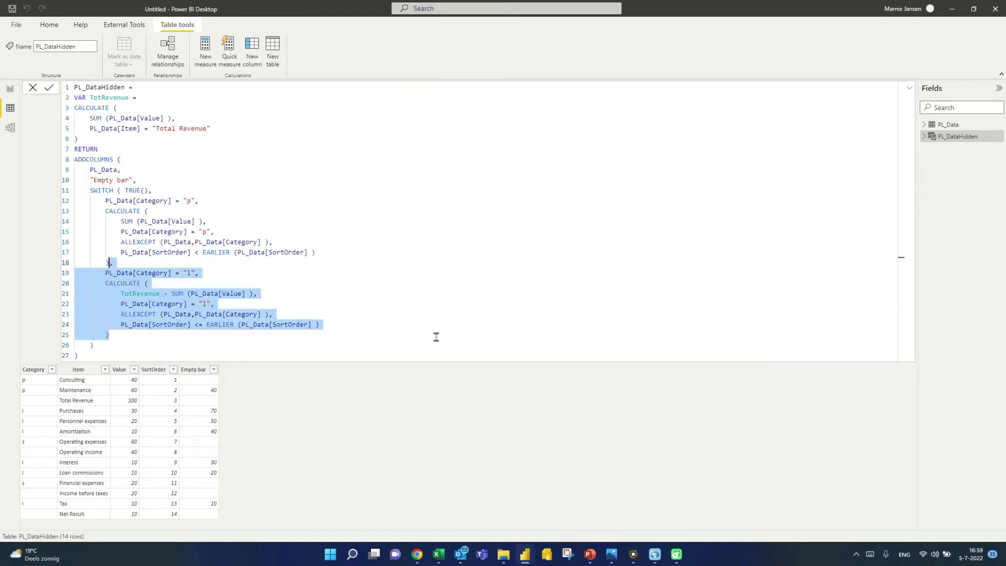
{"action": "key", "text": "Down"}
{"action": "key", "text": "Down"}
{"action": "key", "text": "Down"}
{"action": "key", "text": "Down"}
{"action": "key", "text": "Down"}
{"action": "key", "text": "Down"}
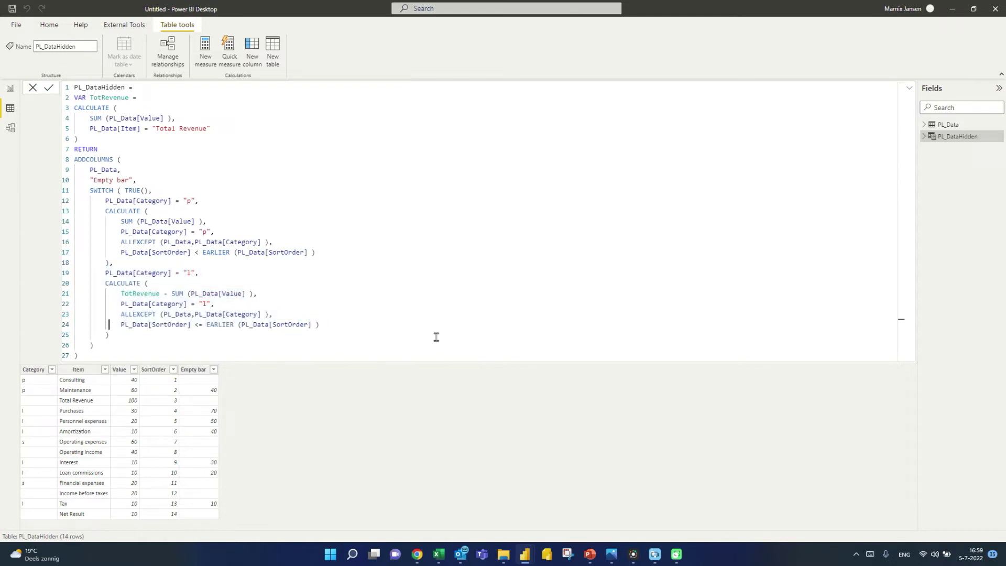
{"action": "type", "text": ","}
{"action": "key", "text": "Return"}
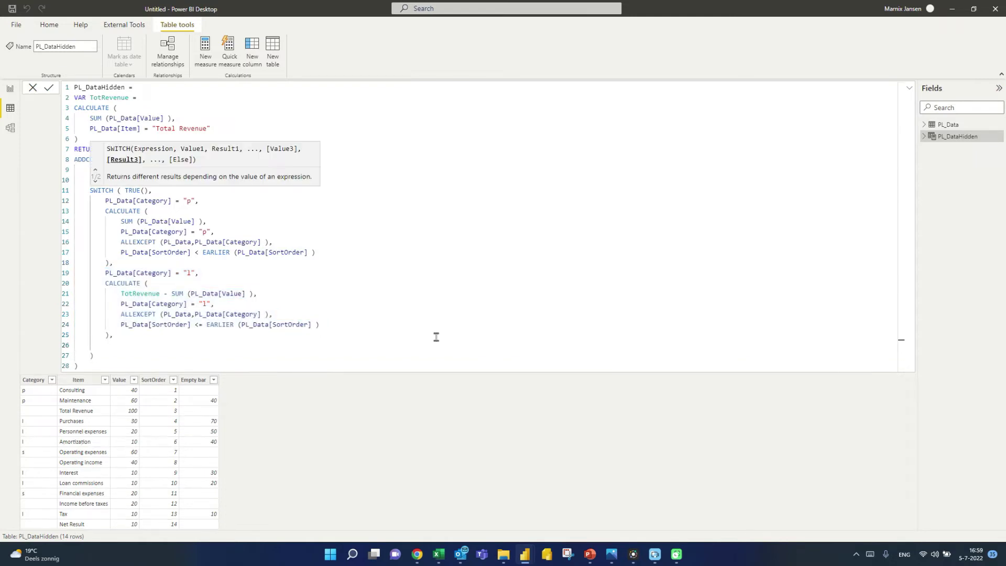
{"action": "key", "text": "ctrl+v"}
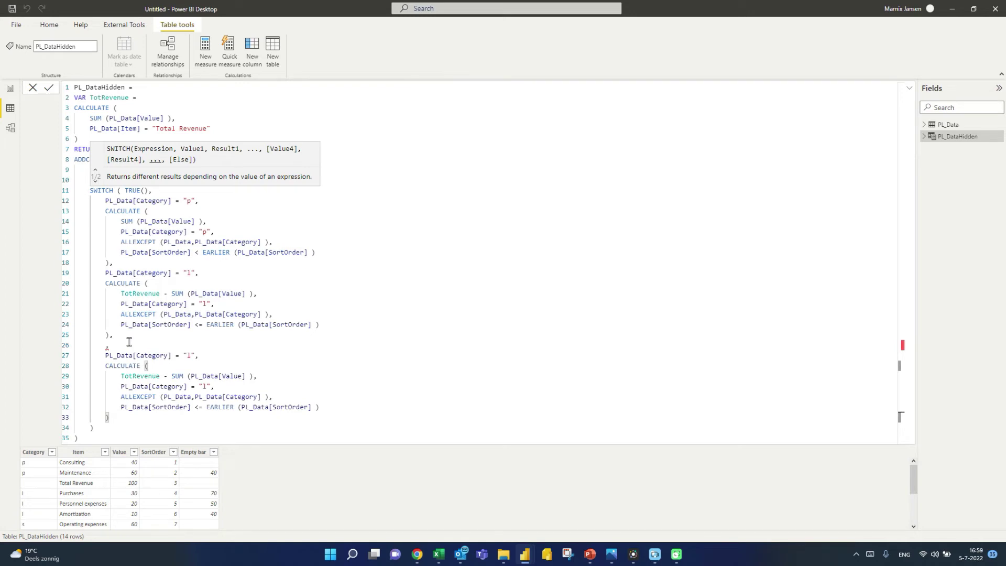
{"action": "left_click", "coordinate": [133, 337]}
{"action": "key", "text": "Delete"}
{"action": "key", "text": "Delete"}
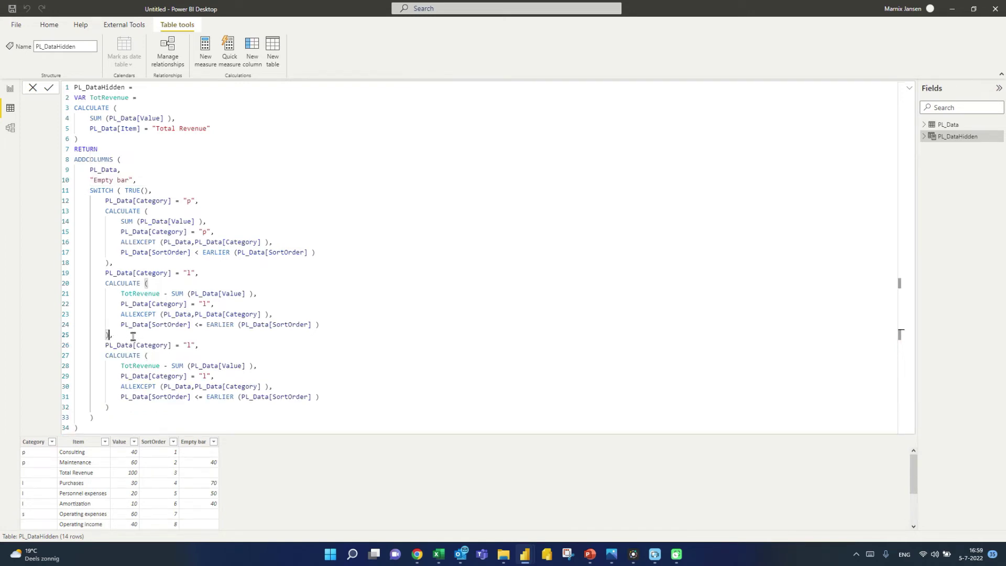
Change the copied branch's code to "s" and its <= to <, then commit the formula
{"action": "key", "text": "End"}
{"action": "key", "text": "BackSpace"}
{"action": "type", "text": "s"}
{"action": "key", "text": "Down"}
{"action": "key", "text": "Down"}
{"action": "key", "text": "Down"}
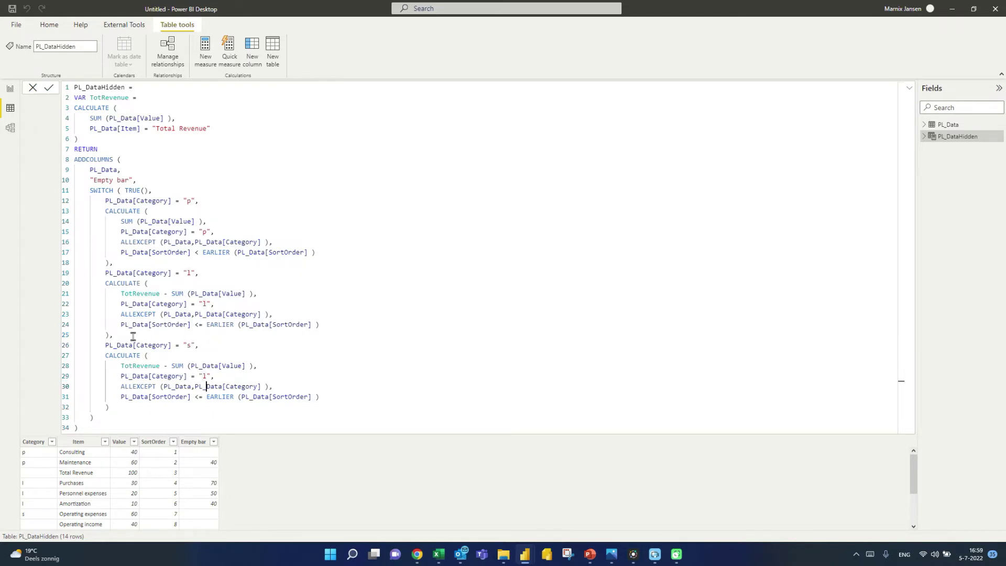
{"action": "key", "text": "Down"}
{"action": "key", "text": "Left"}
{"action": "key", "text": "BackSpace"}
{"action": "key", "text": "Up"}
{"action": "key", "text": "Down"}
{"action": "key", "text": "Down"}
{"action": "key", "text": "Down"}
{"action": "key", "text": "Down"}
{"action": "key", "text": "Down"}
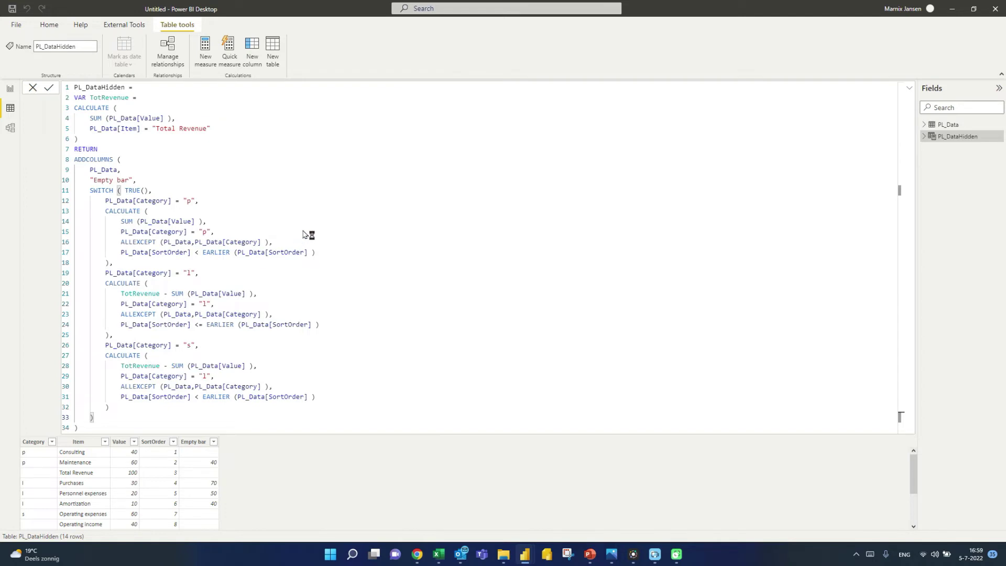
{"action": "key", "text": "Return"}
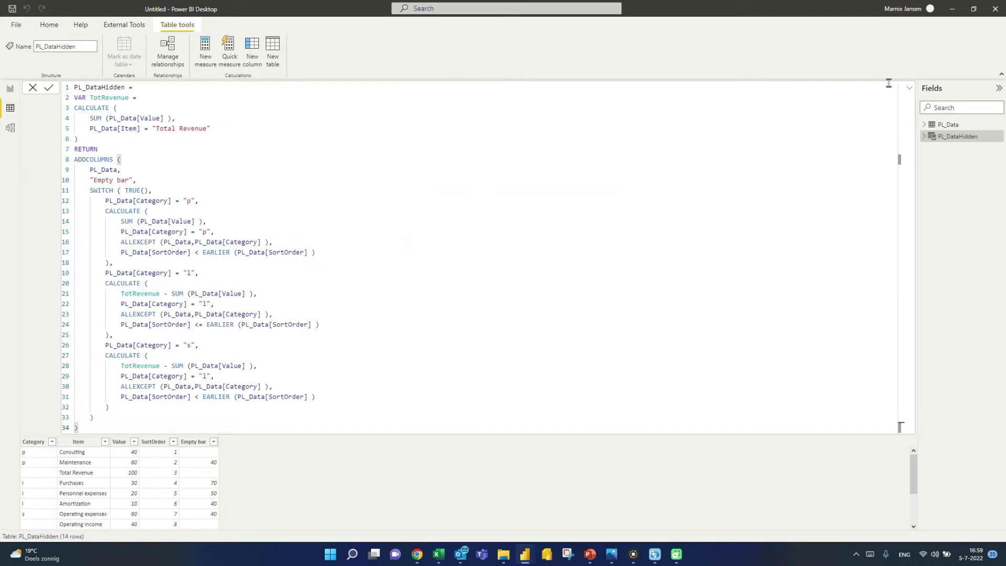
{"action": "left_click", "coordinate": [910, 88]}
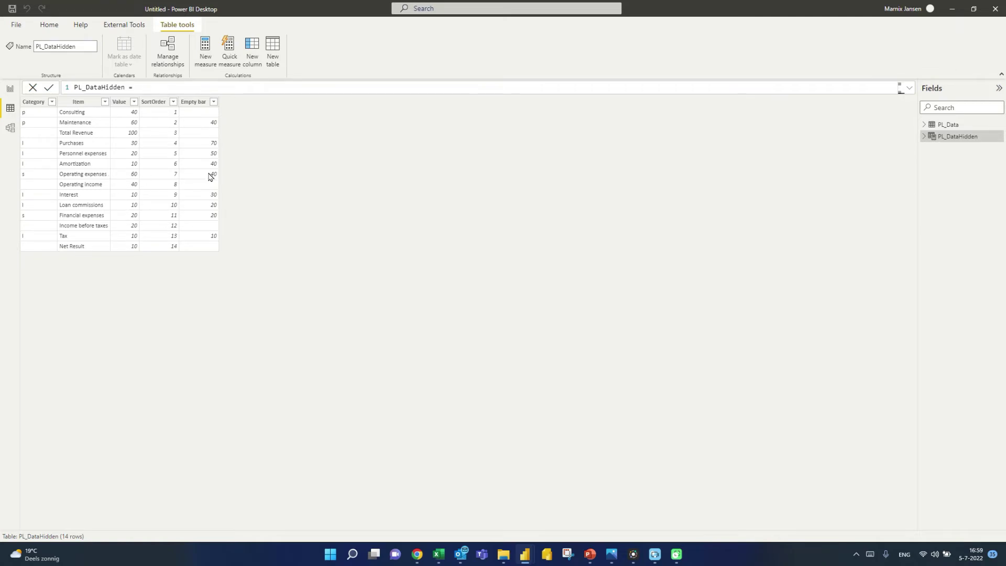
Check the Empty bar values, Maintenance 40 through Tax 10, against the reference chart screenshot
{"action": "key", "text": "alt+Tab"}
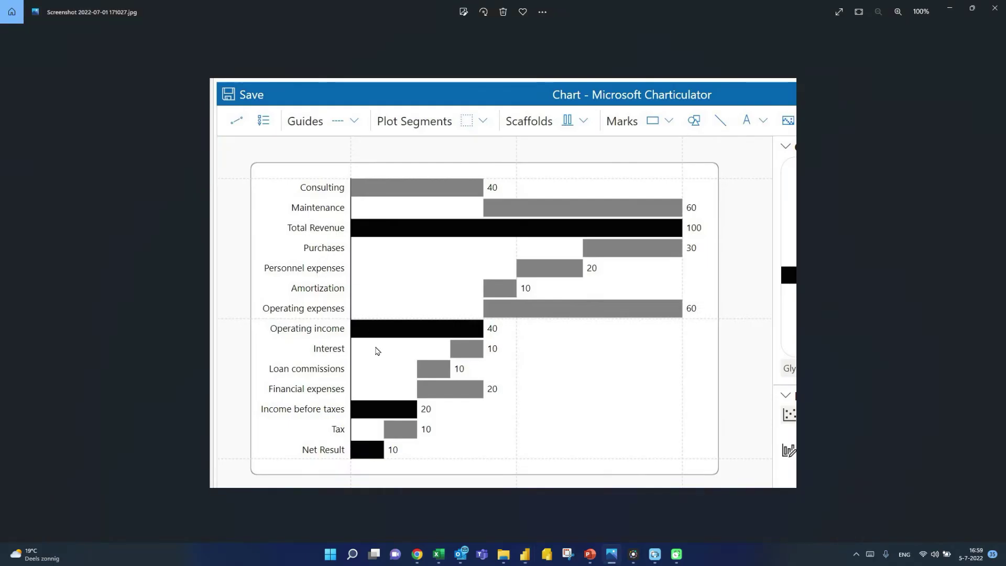
{"action": "key", "text": "ctrl"}
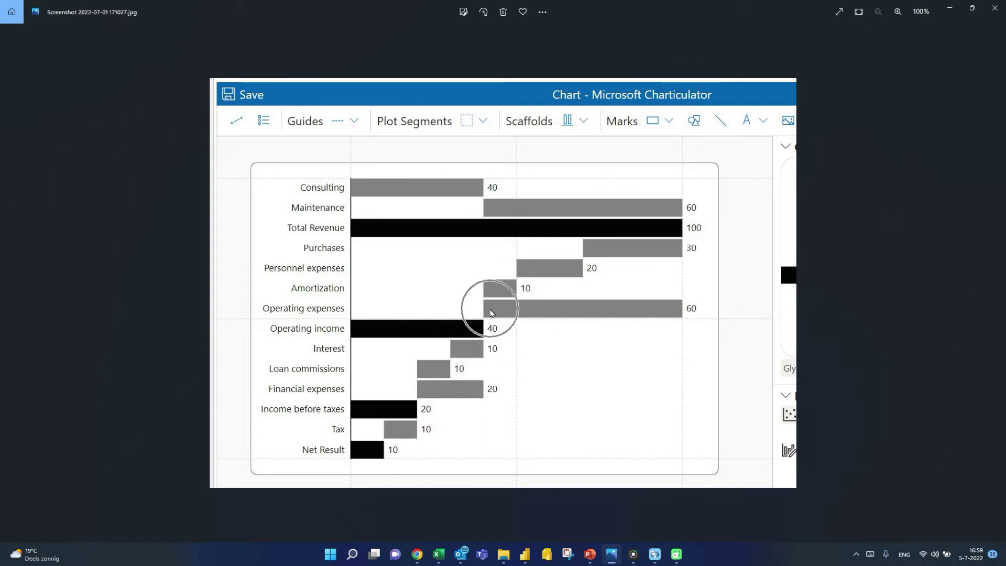
{"action": "key", "text": "ctrl"}
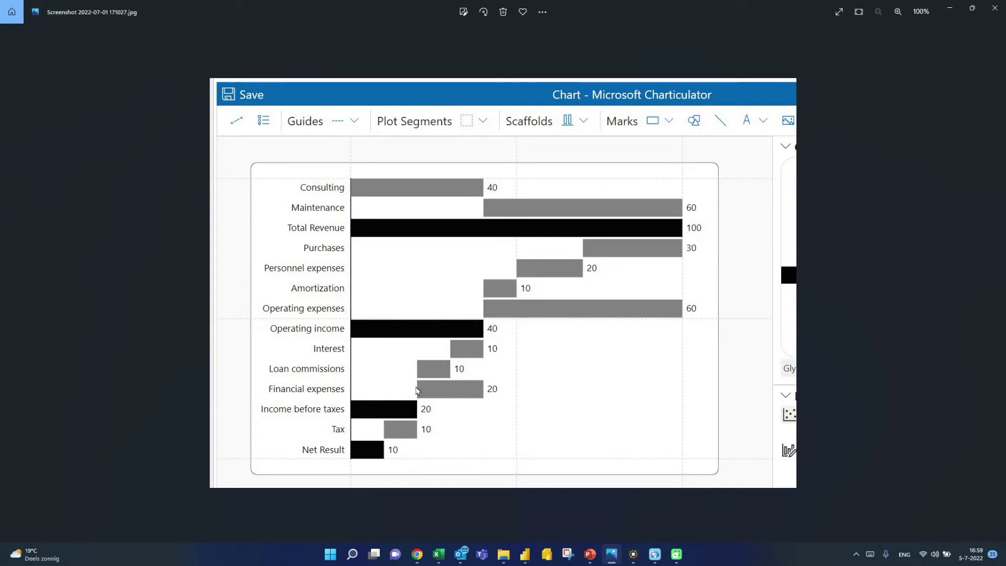
{"action": "key", "text": "alt+Tab"}
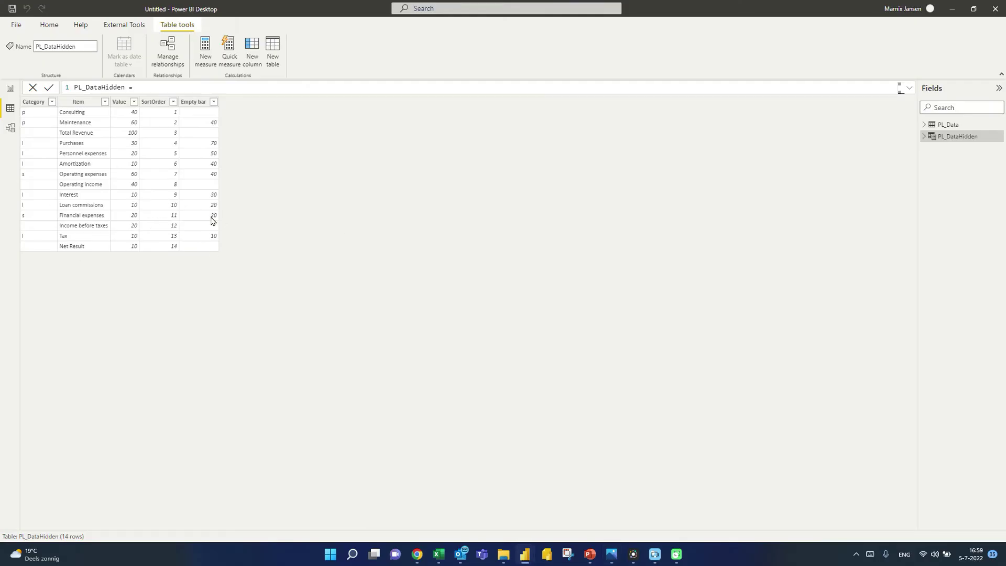
{"action": "key", "text": "ctrl"}
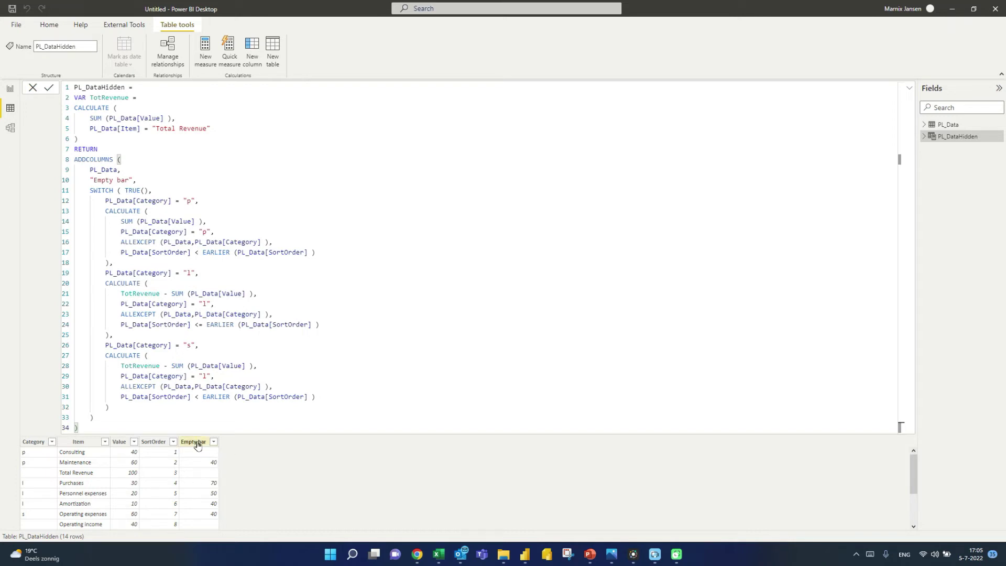
Add a "Visible", FALSE() column to the PL_DataHidden ADDCOLUMNS formula and commit it
{"action": "left_click", "coordinate": [132, 417]}
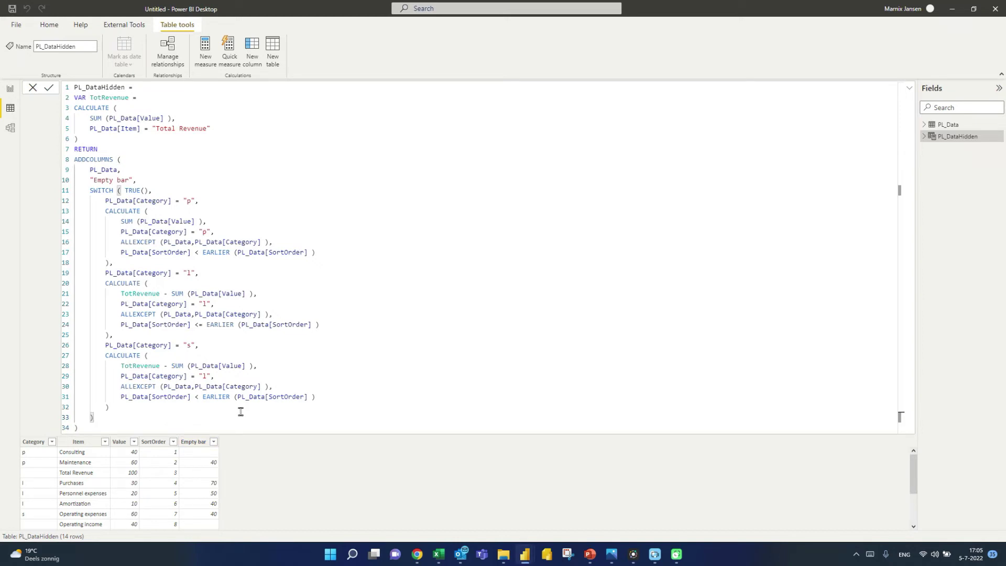
{"action": "type", "text": ","}
{"action": "key", "text": "Return"}
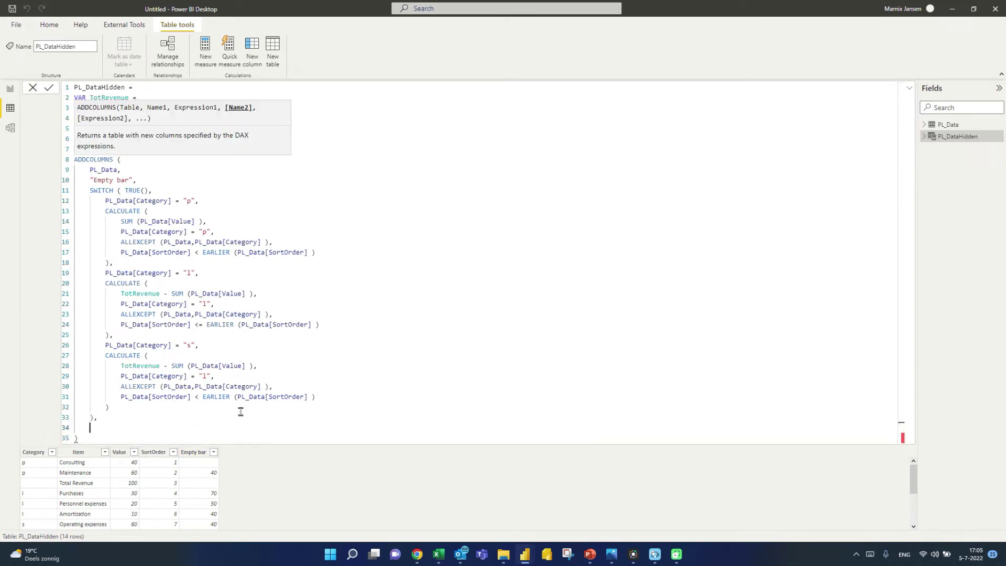
{"action": "type", "text": "\"Visible\","}
{"action": "key", "text": "Return"}
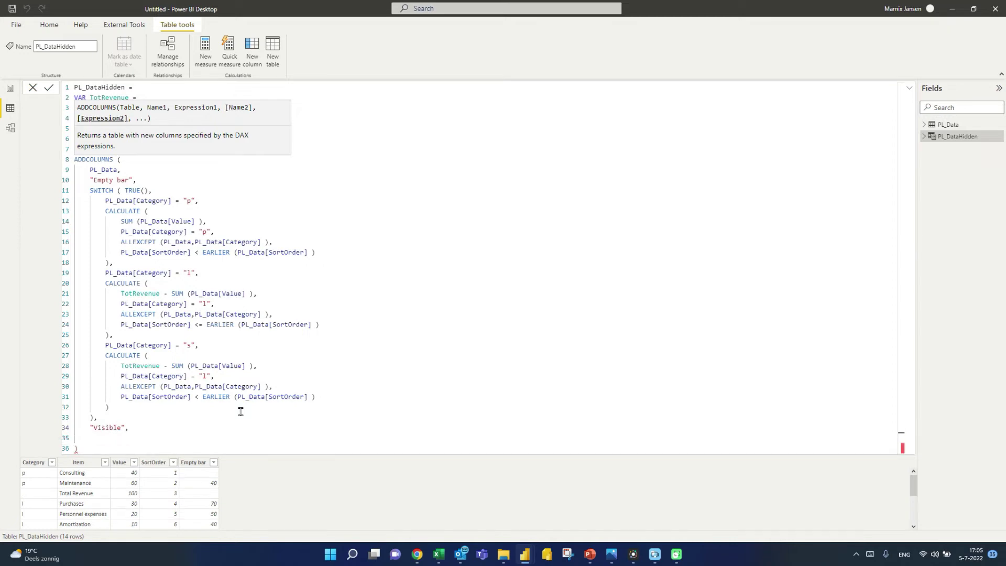
{"action": "key", "text": "BackSpace"}
{"action": "type", "text": "fa"}
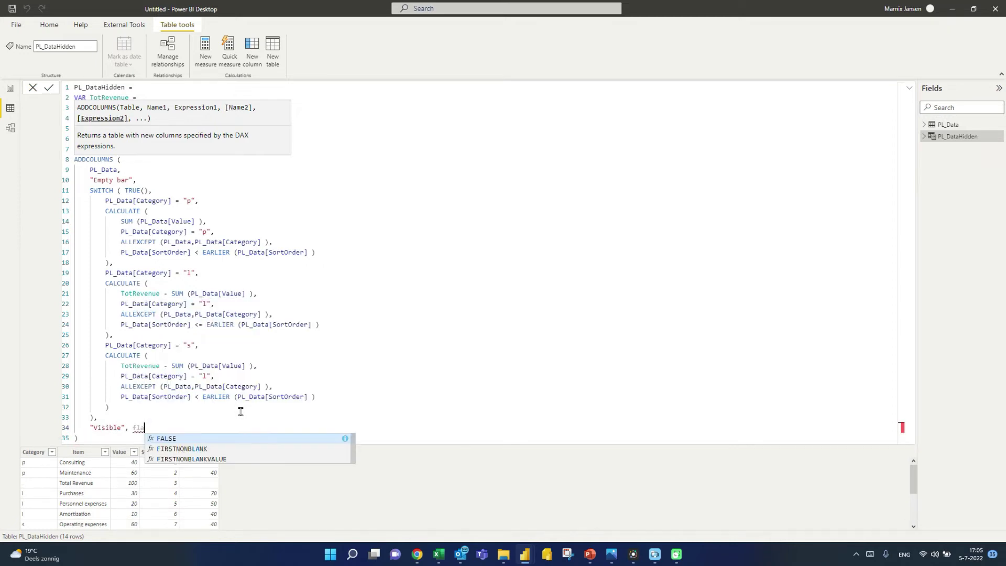
{"action": "type", "text": "l"}
{"action": "key", "text": "Tab"}
{"action": "type", "text": ")"}
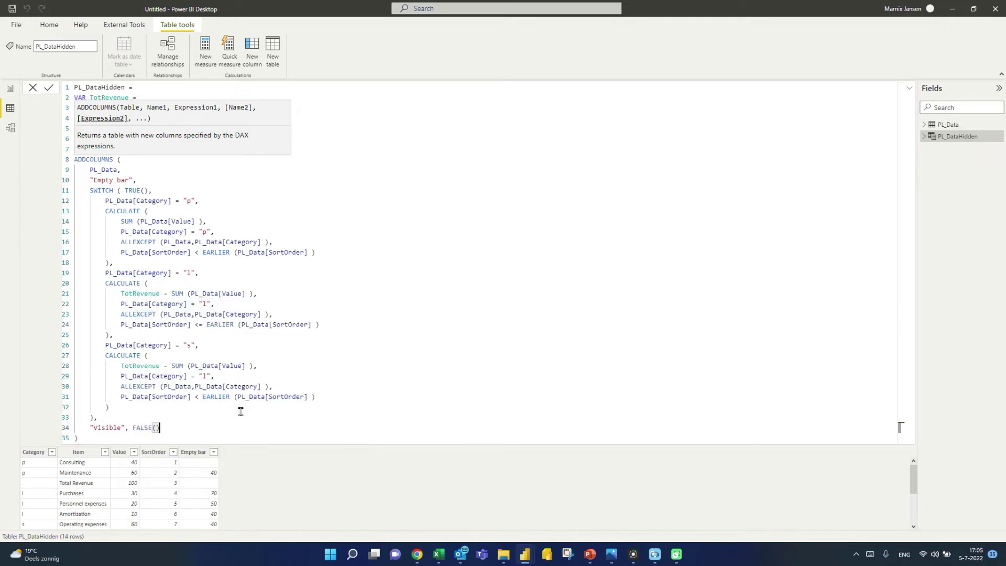
{"action": "key", "text": "Down"}
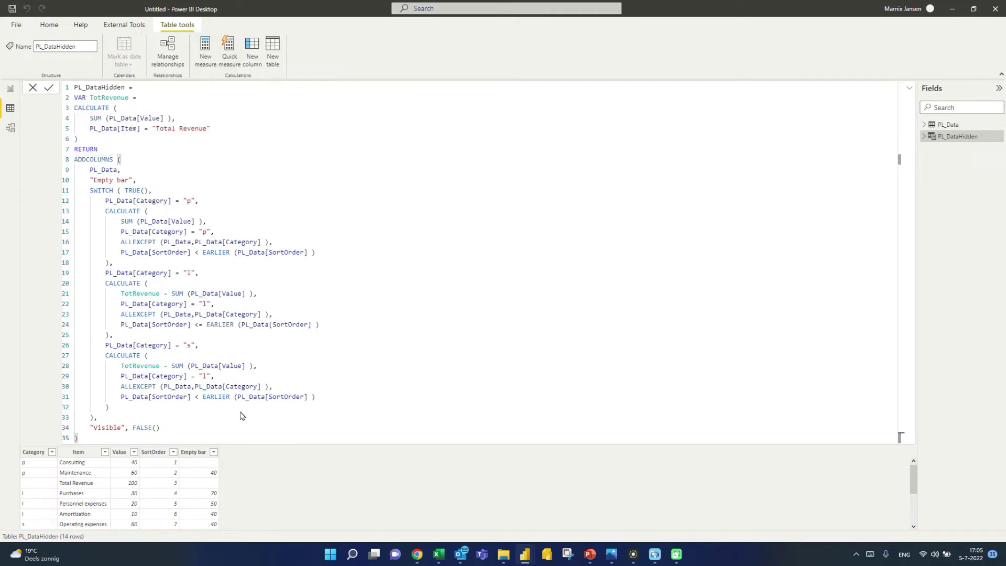
{"action": "key", "text": "Return"}
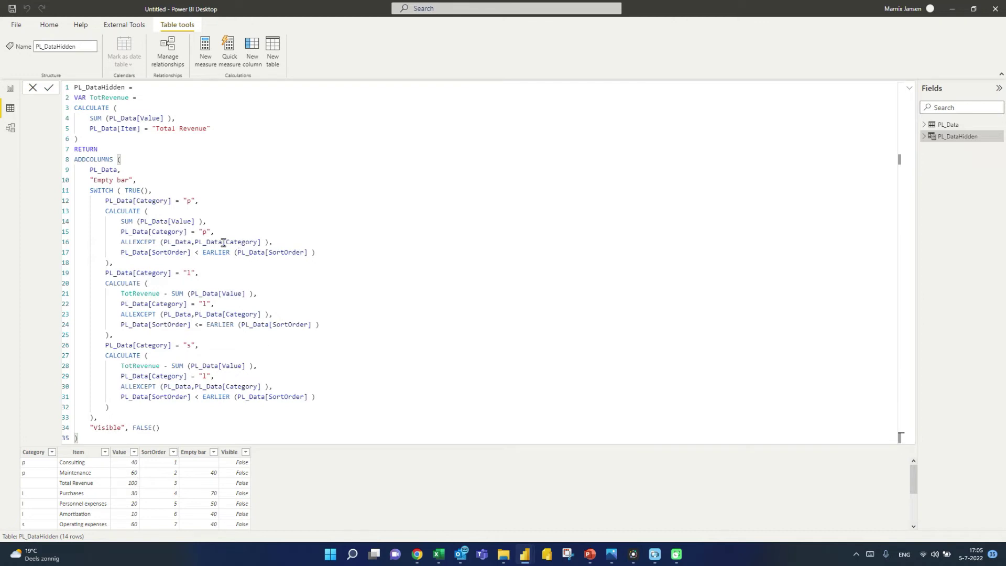
{"action": "left_click", "coordinate": [112, 149]}
Insert a SELECTCOLUMNS( wrapper on a new line above ADDCOLUMNS
{"action": "key", "text": "Return"}
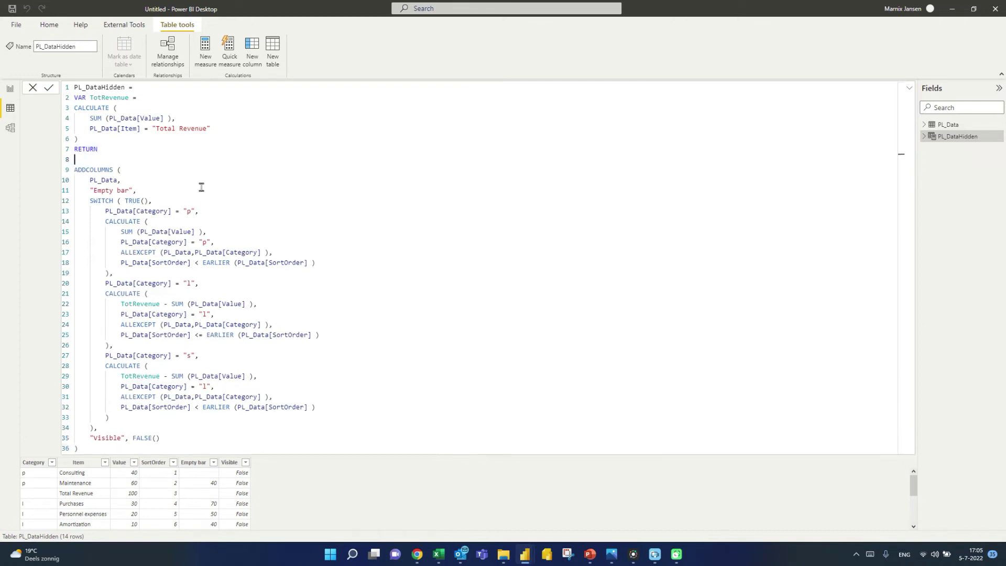
{"action": "type", "text": "SELECTCOLUMNS("}
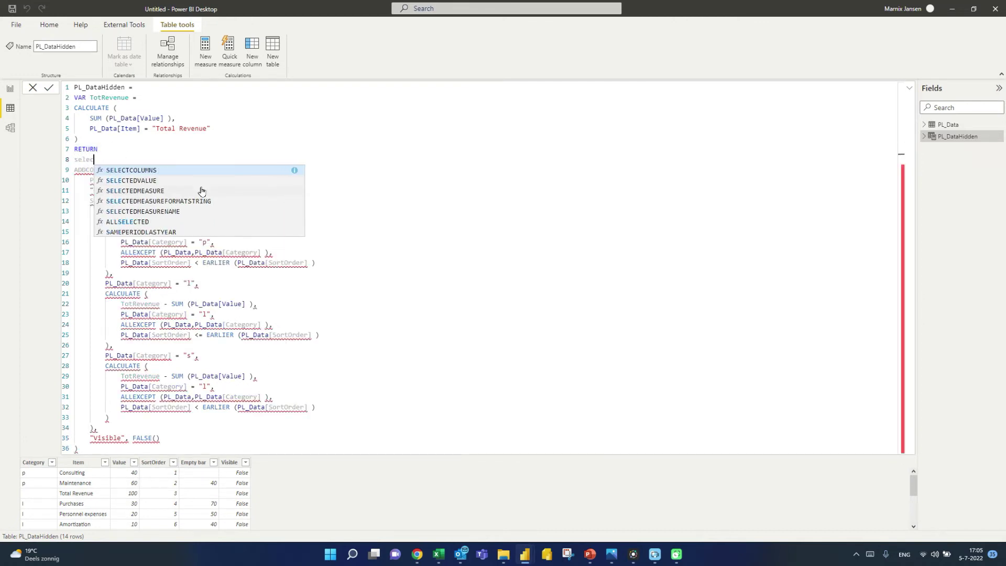
{"action": "key", "text": "Left"}
{"action": "key", "text": "Right"}
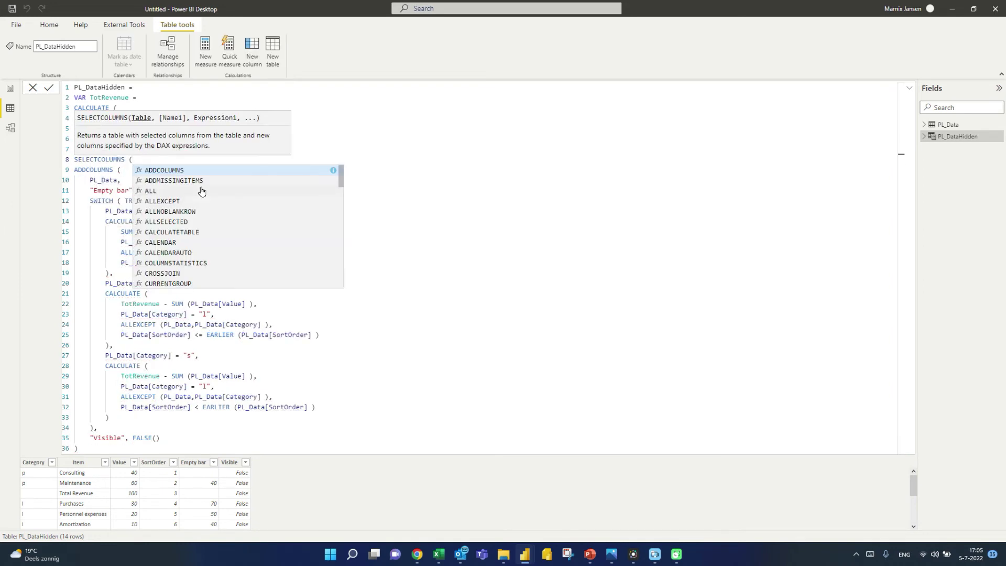
{"action": "key", "text": "Escape"}
Keep Item, Value from [Empty bar], SortOrder and Visible as the columns, close and commit
{"action": "left_click", "coordinate": [98, 448]}
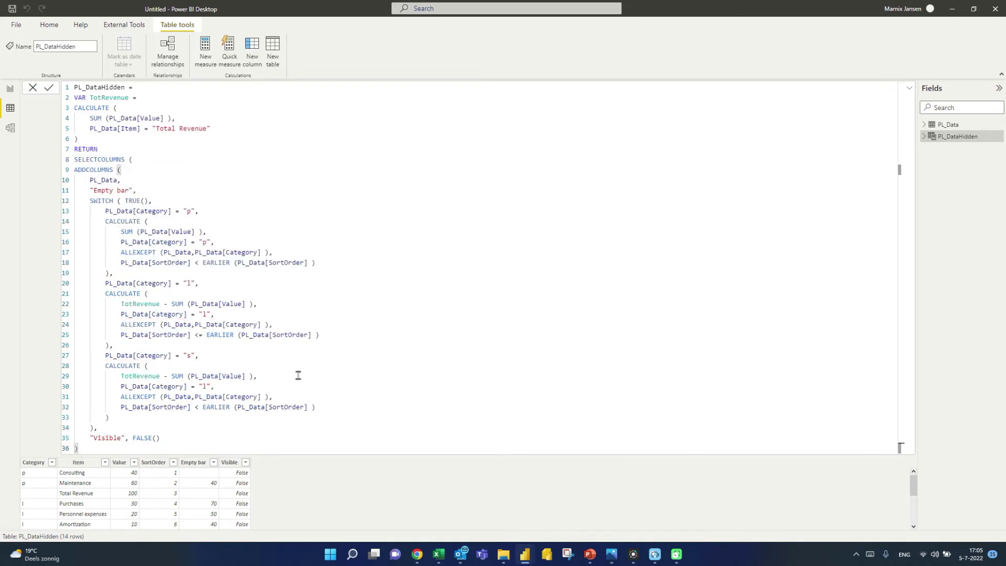
{"action": "type", "text": ","}
{"action": "key", "text": "Return"}
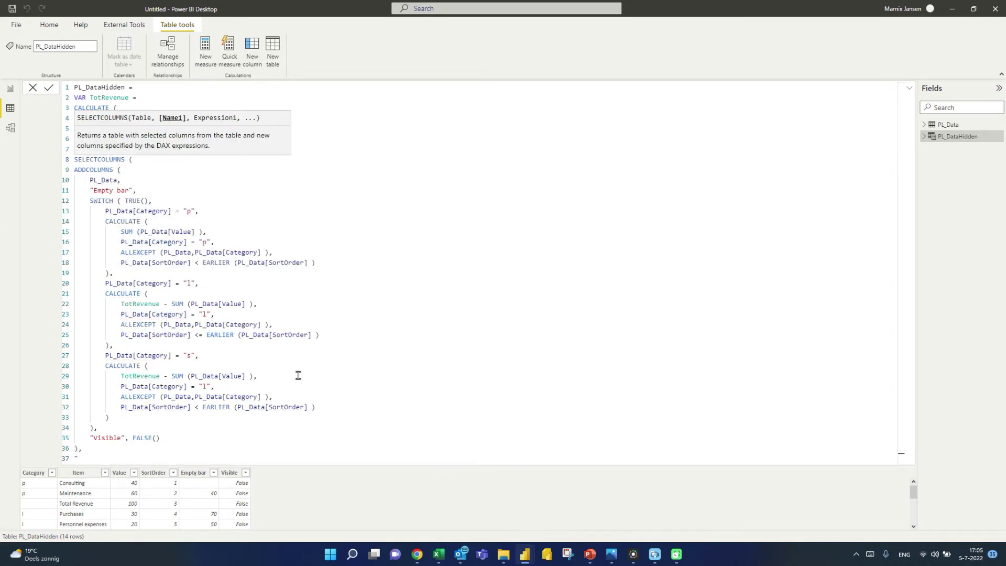
{"action": "type", "text": "\"Item\", [Item],"}
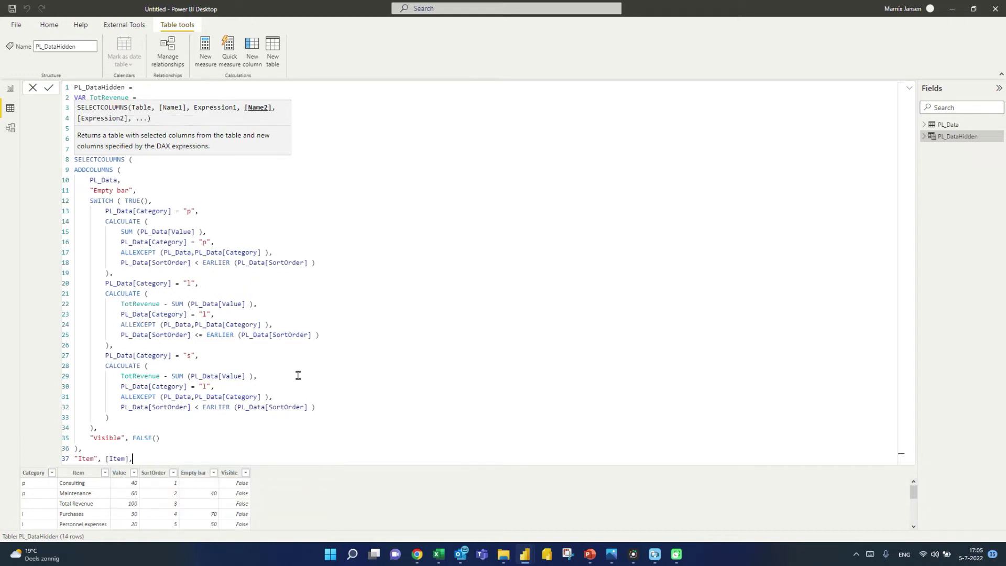
{"action": "key", "text": "Return"}
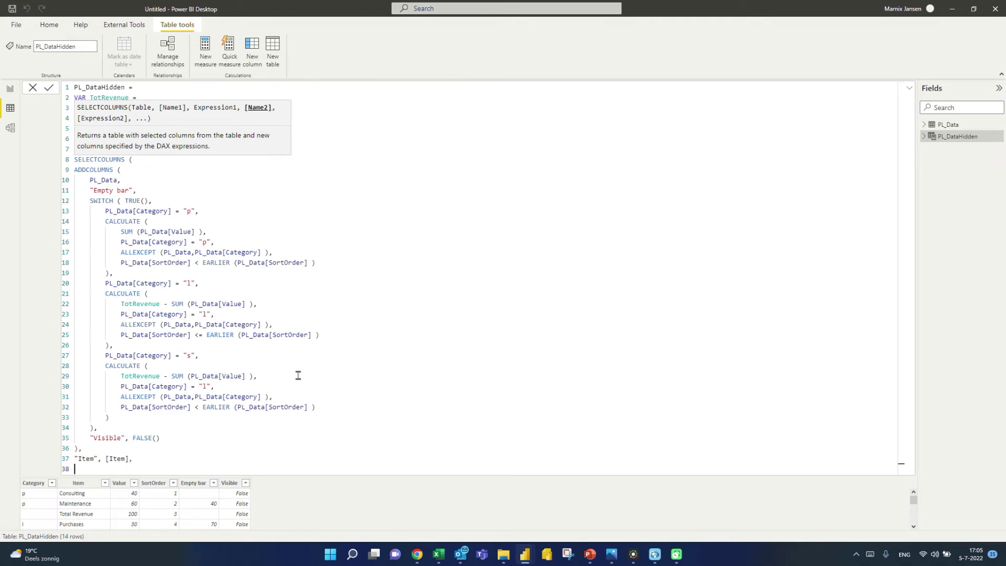
{"action": "type", "text": "\"Value\", [Empty bar], \"SortOrder\", [SortOrder], \"Visible\", [Visible]"}
{"action": "key", "text": "Return"}
{"action": "type", "text": ")"}
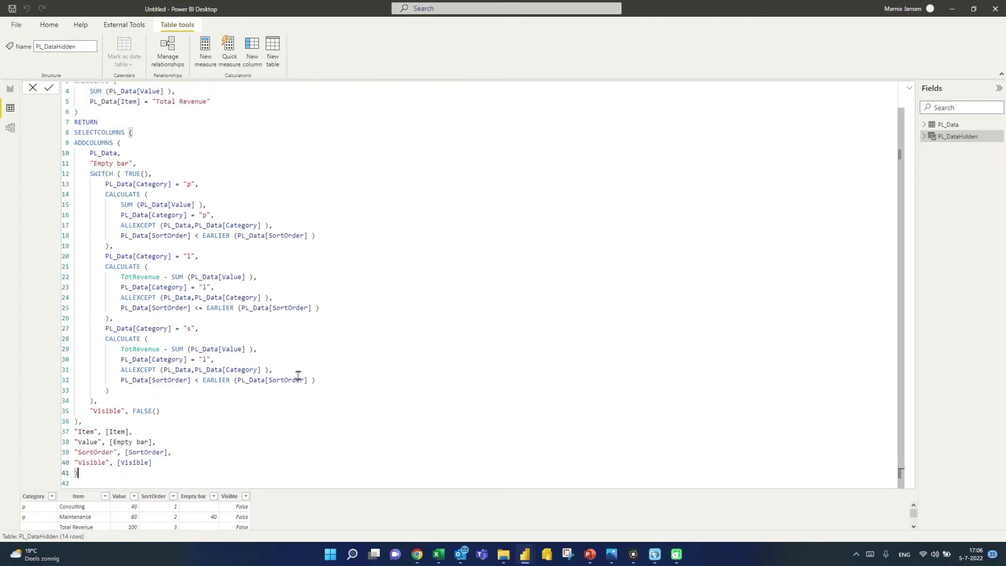
{"action": "key", "text": "Return"}
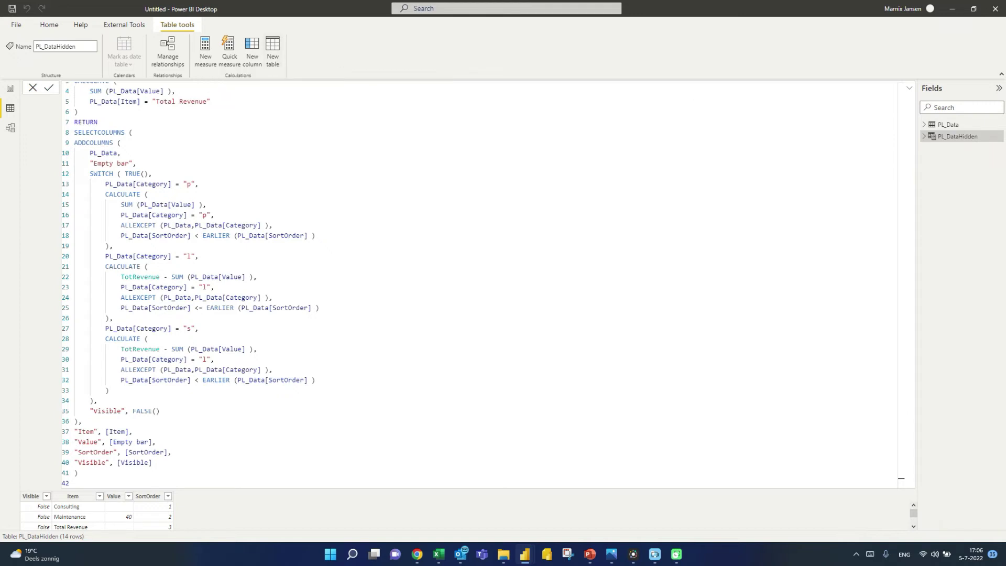
Start a new calculated table PL_DataVisible as SELECTCOLUMNS over PL_Data
{"action": "left_click", "coordinate": [273, 50]}
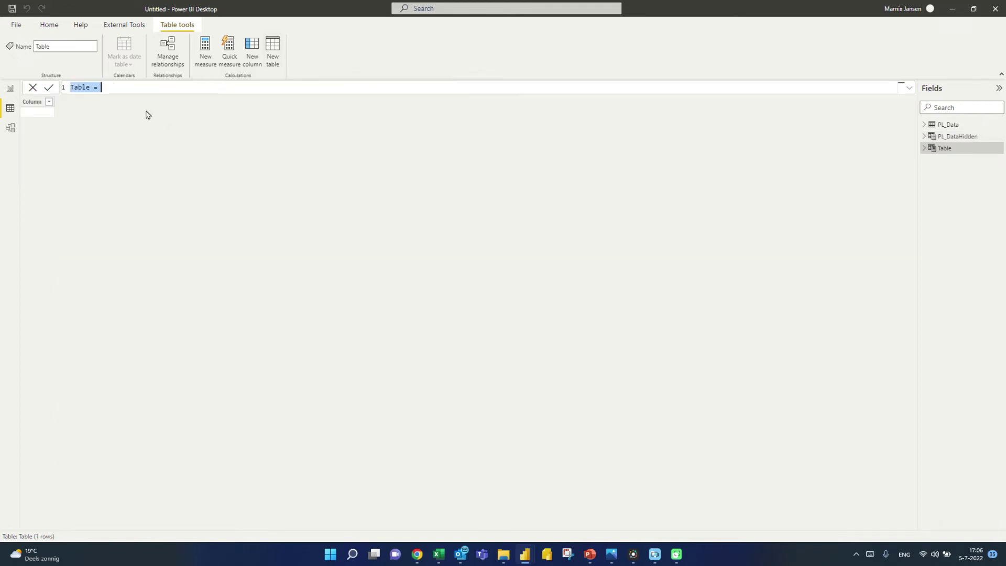
{"action": "type", "text": "PL_DataVisi"}
{"action": "key", "text": "shift+Return"}
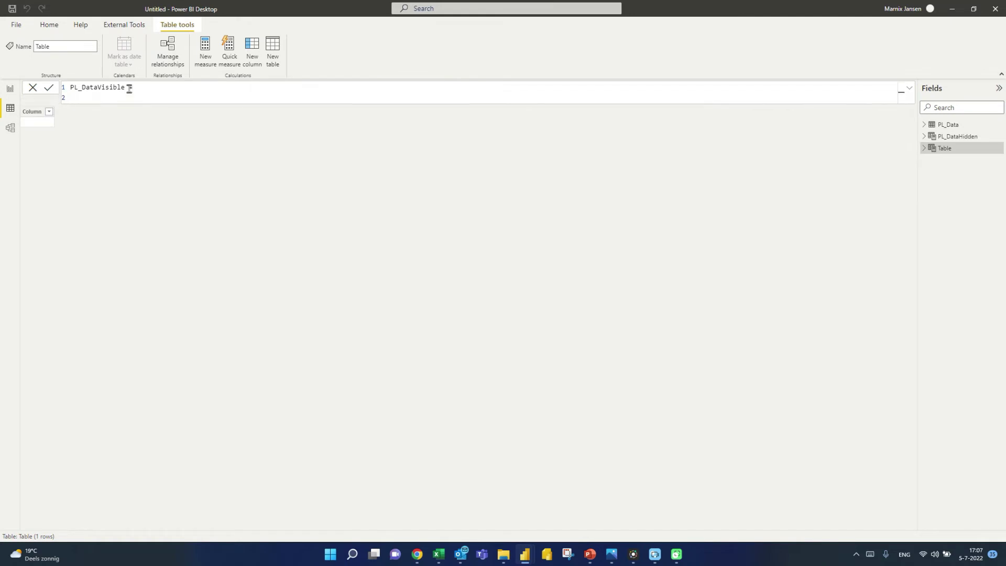
{"action": "type", "text": "se"}
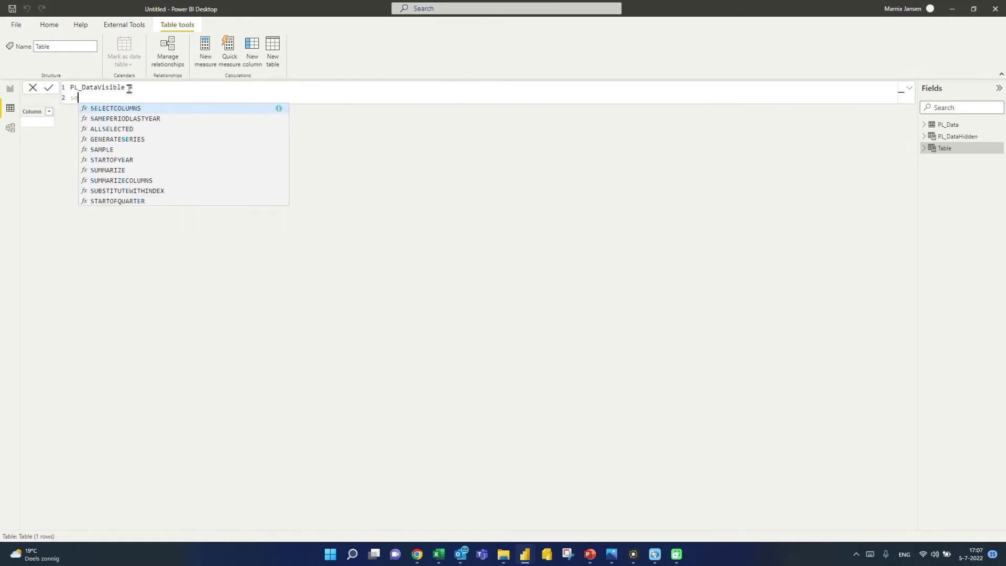
{"action": "type", "text": "lect"}
{"action": "key", "text": "Tab"}
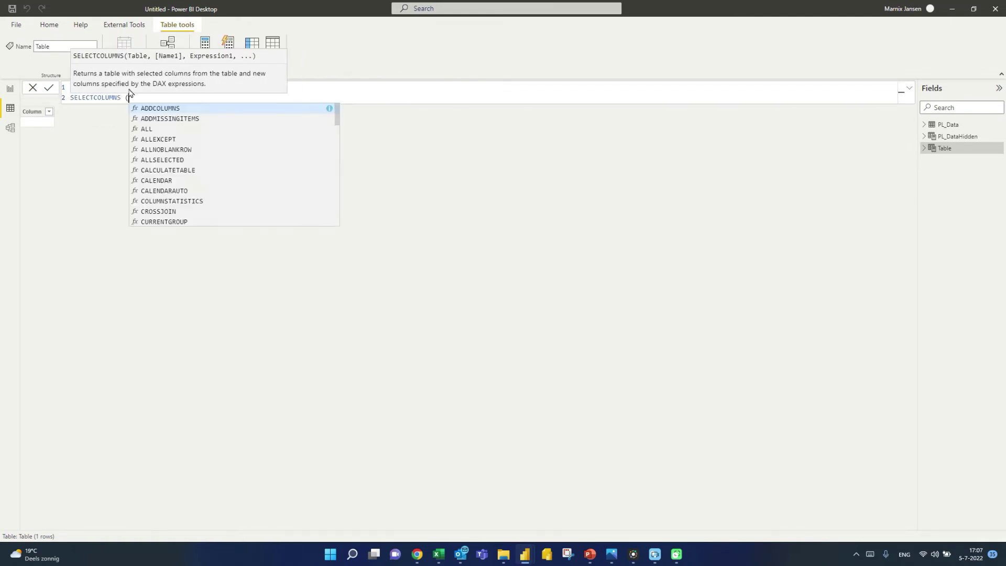
{"action": "key", "text": "shift+Return"}
{"action": "type", "text": "pl"}
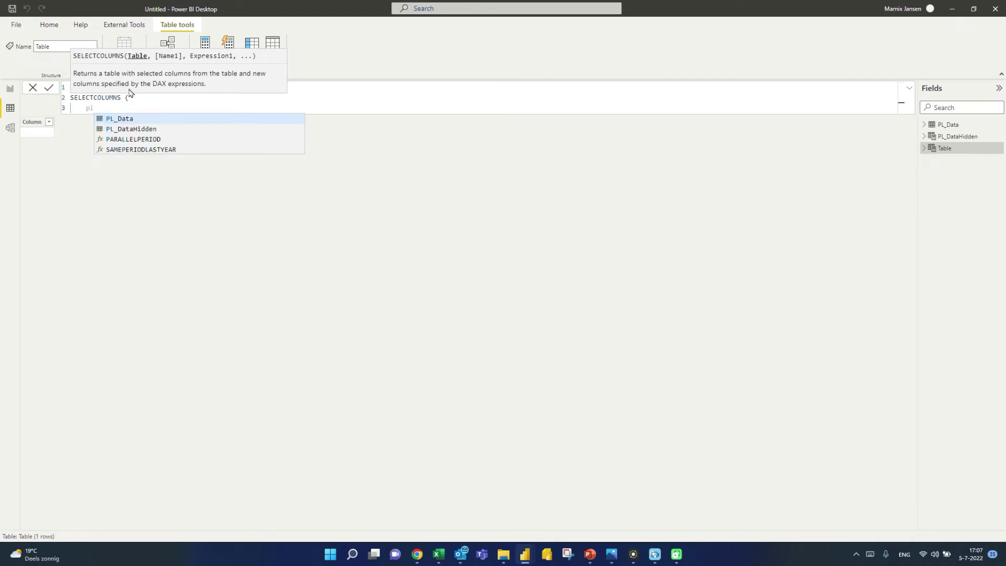
{"action": "key", "text": "Tab"}
Map the Item, Value, SortOrder columns and Visible as TRUE(), then commit PL_DataVisible
{"action": "type", "text": ","}
{"action": "key", "text": "shift+Return"}
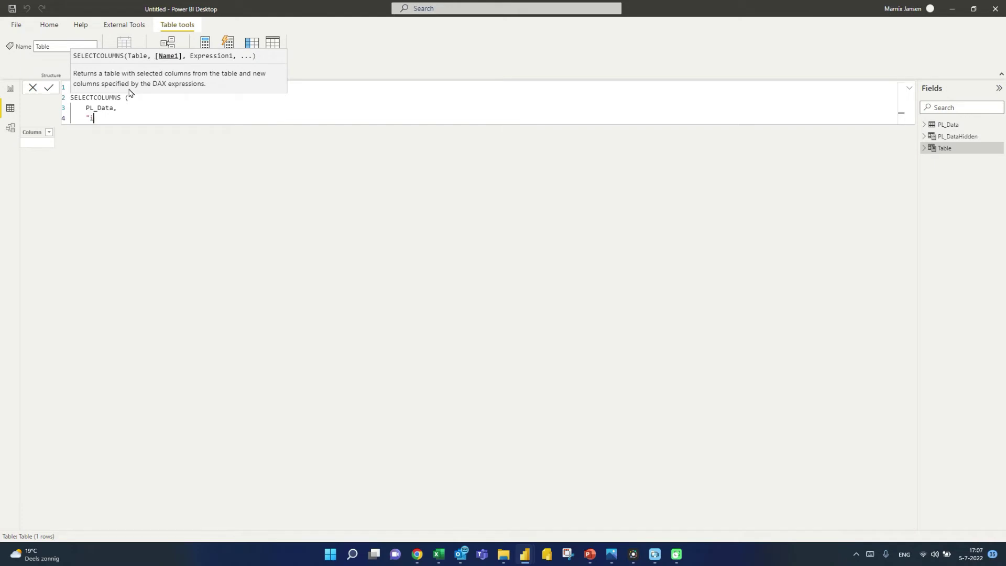
{"action": "type", "text": "\"Item\", [Item"}
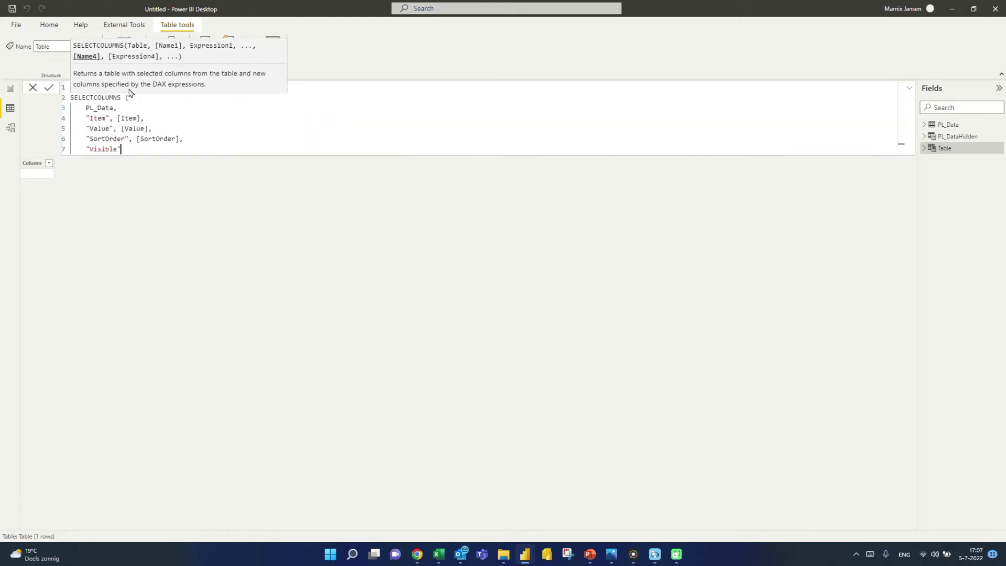
{"action": "type", "text": ", TRUE()"}
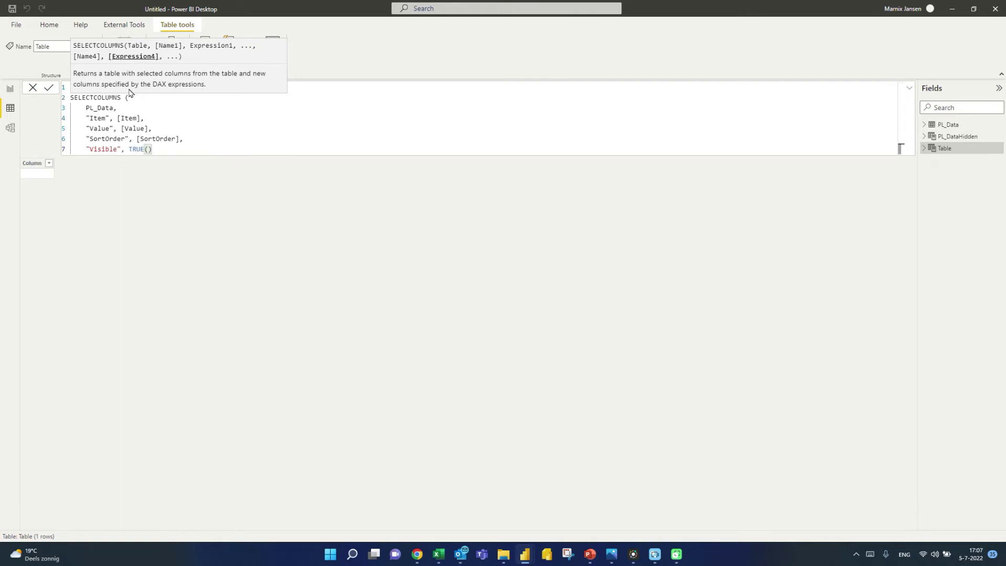
{"action": "key", "text": "Return"}
{"action": "type", "text": ")"}
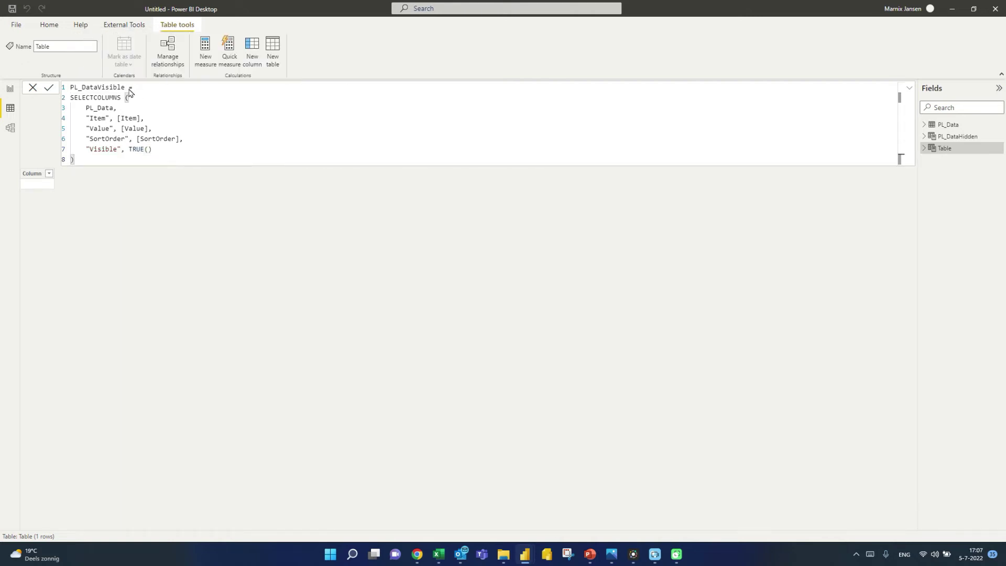
{"action": "key", "text": "Return"}
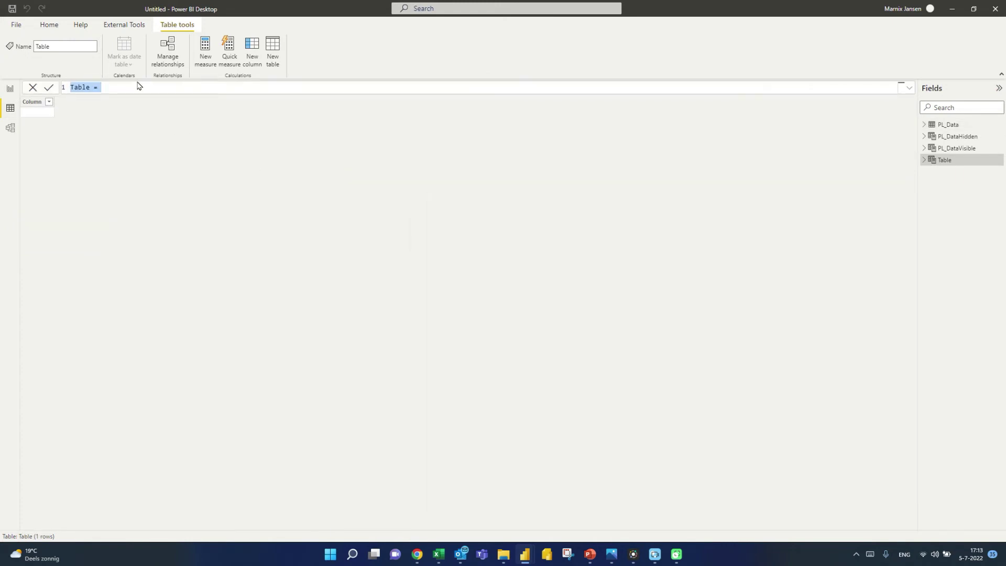
Define IBCS PL_Data = UNION(PL_DataHidden, PL_DataVisible) and commit it, giving 28 rows
{"action": "type", "text": "IBCS PL_Data ="}
{"action": "key", "text": "shift+Return"}
{"action": "type", "text": "UNION("}
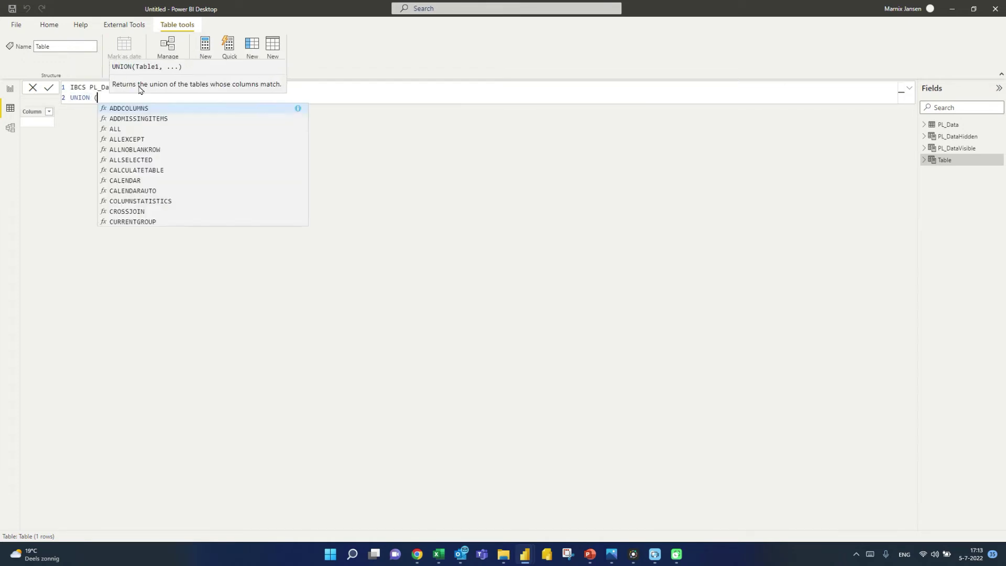
{"action": "key", "text": "shift+Return"}
{"action": "type", "text": "PL_DataHidde"}
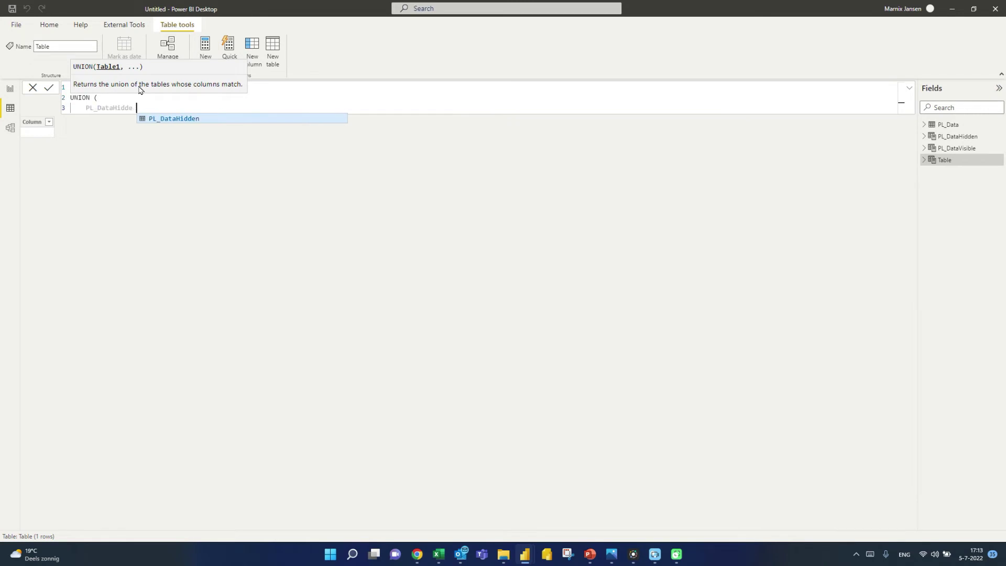
{"action": "type", "text": "n,"}
{"action": "key", "text": "shift+Return"}
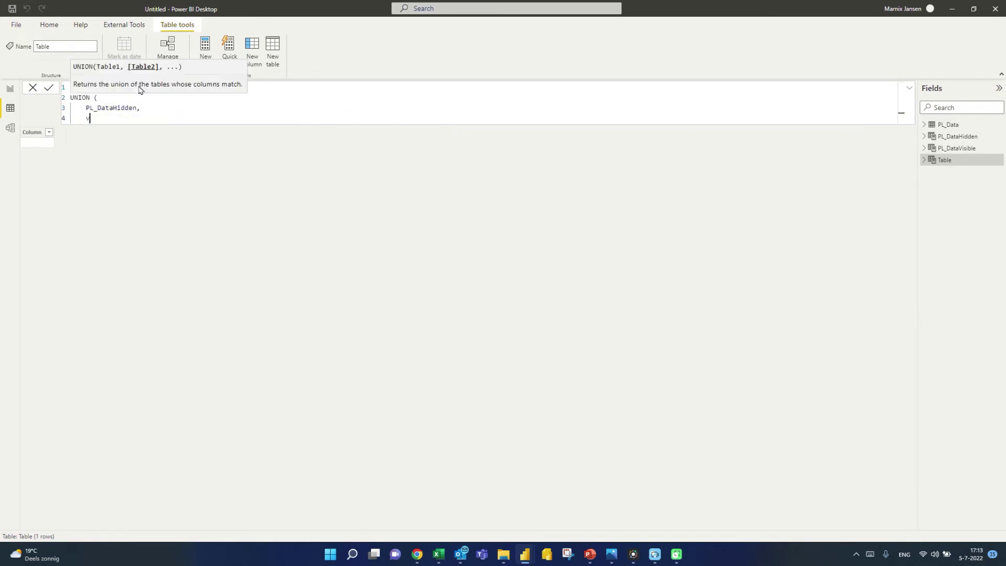
{"action": "type", "text": "vis"}
{"action": "key", "text": "Tab"}
{"action": "key", "text": "shift+Return"}
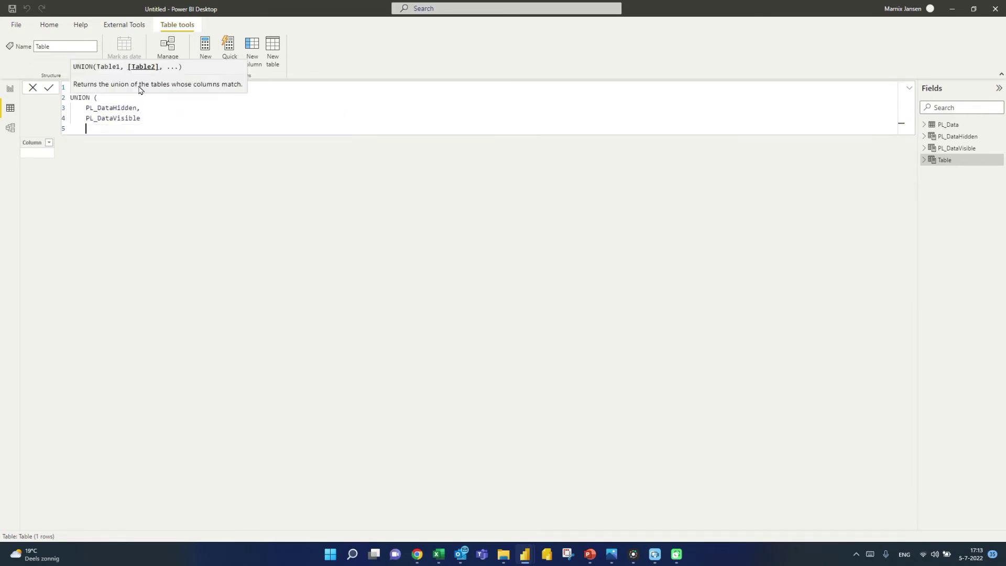
{"action": "type", "text": ")"}
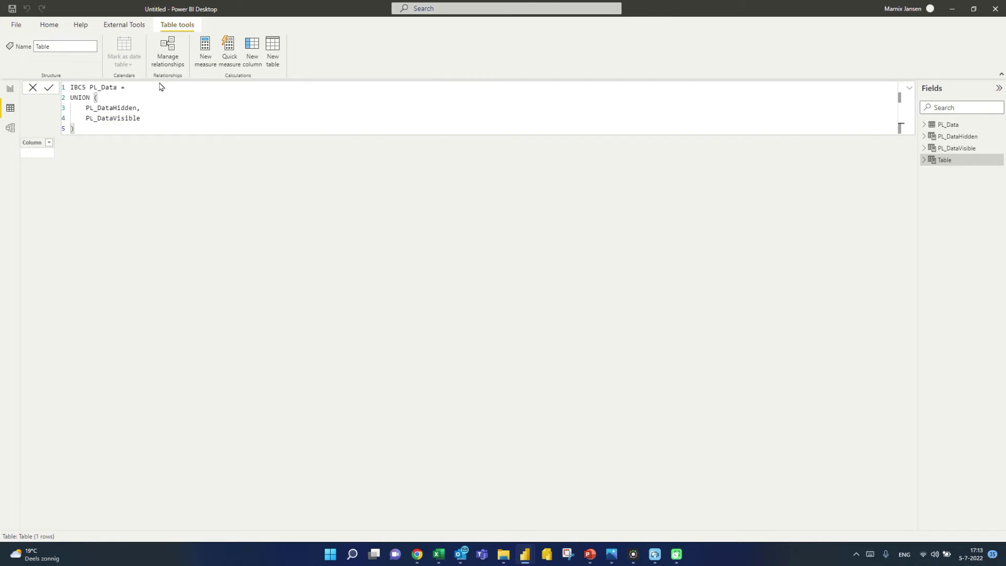
{"action": "key", "text": "Return"}
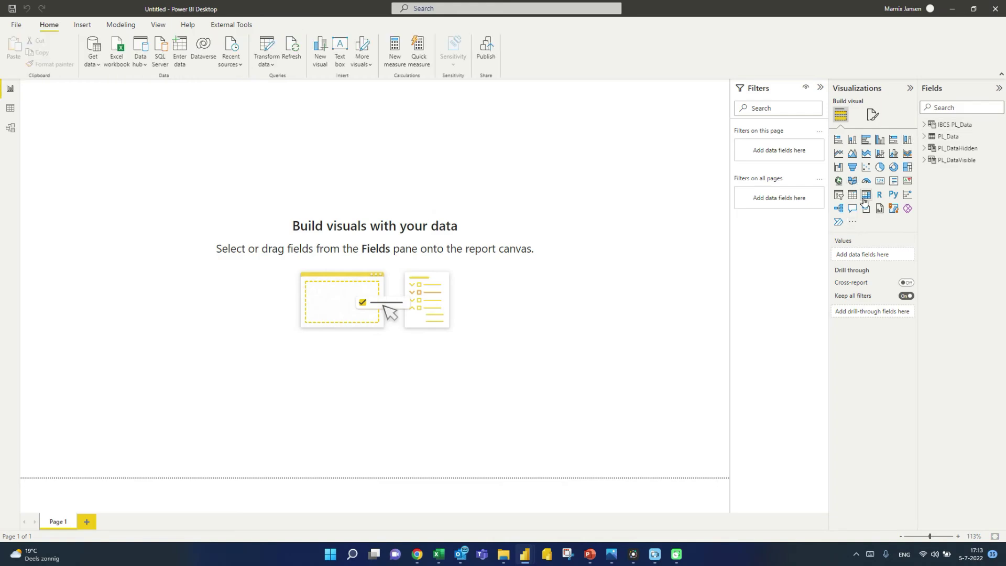
Add an enlarged matrix listing IBCS PL_Data Items as rows, sorted by SortOrder
{"action": "left_click", "coordinate": [867, 194]}
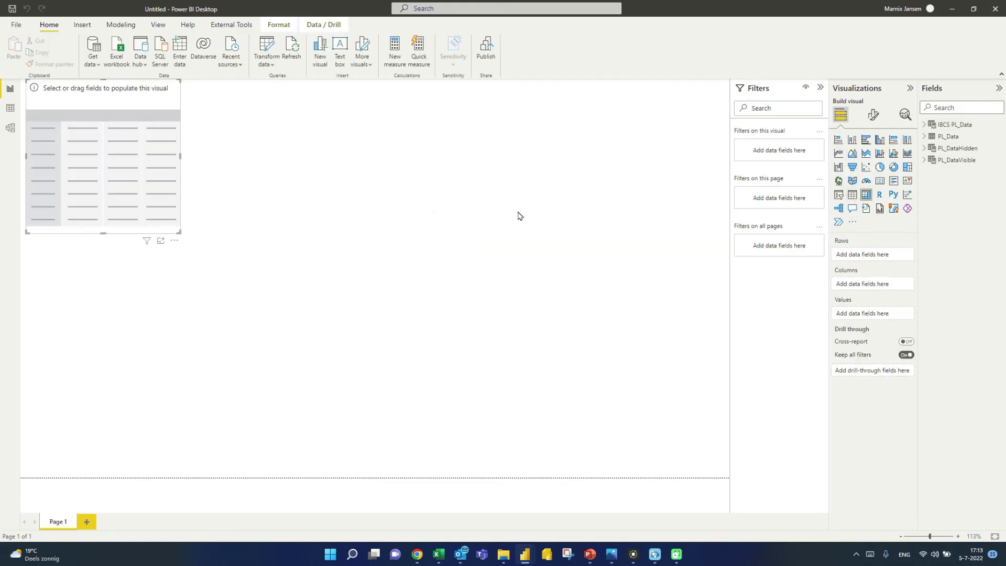
{"action": "left_click_drag", "start_coordinate": [180, 233], "coordinate": [239, 265]}
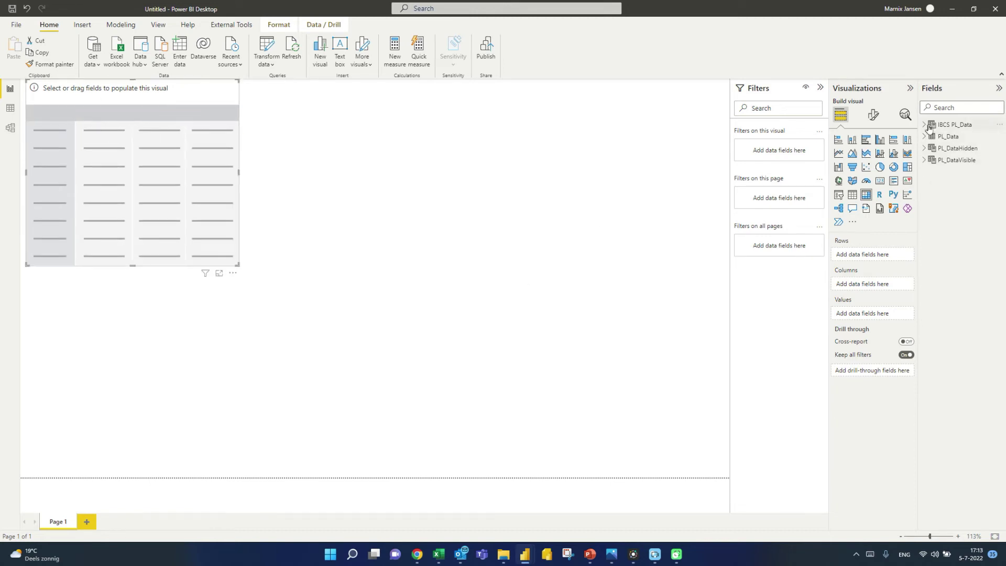
{"action": "left_click", "coordinate": [955, 124]}
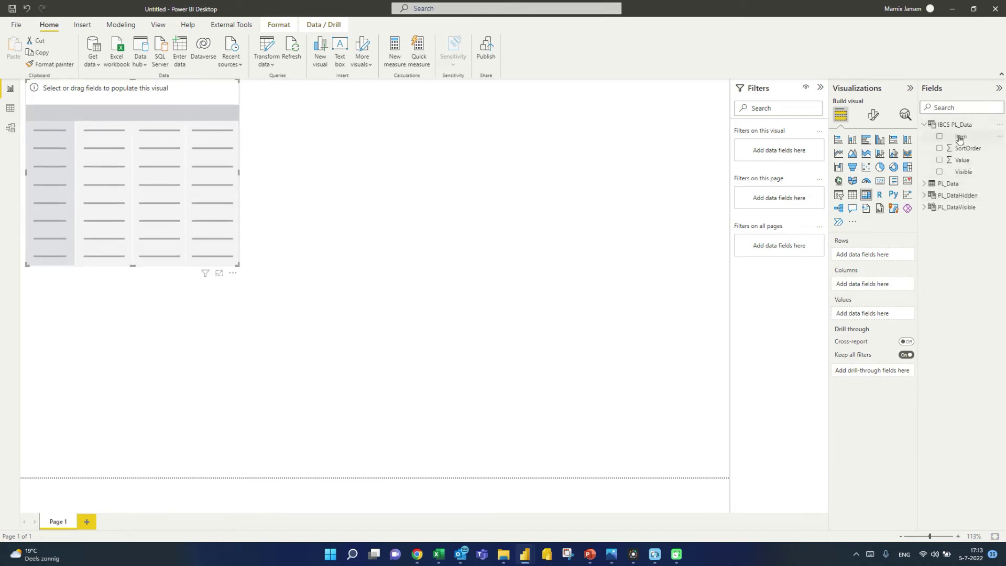
{"action": "left_click_drag", "start_coordinate": [962, 137], "coordinate": [867, 257]}
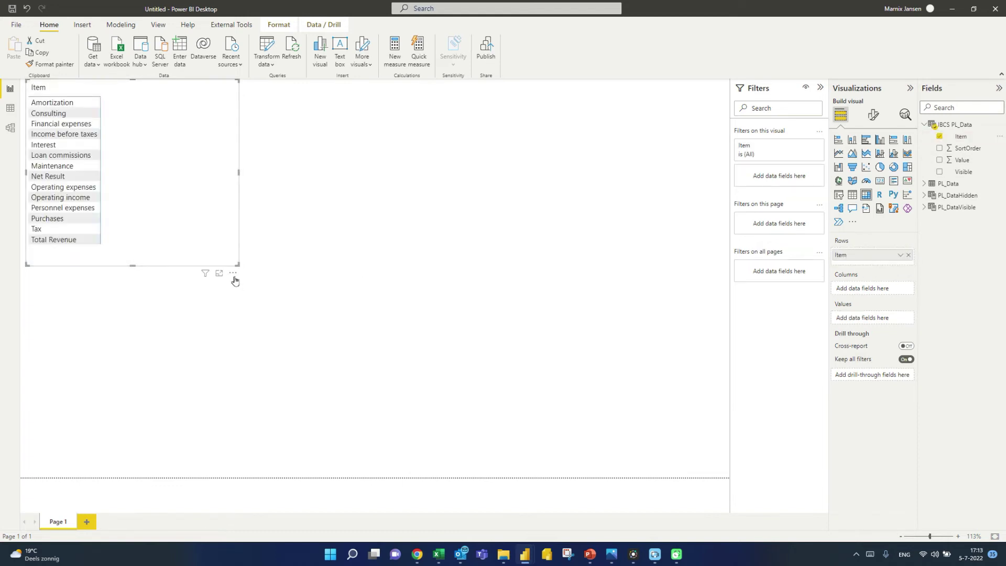
{"action": "left_click_drag", "start_coordinate": [238, 262], "coordinate": [257, 313]}
{"action": "left_click", "coordinate": [962, 137]}
{"action": "left_click", "coordinate": [366, 59]}
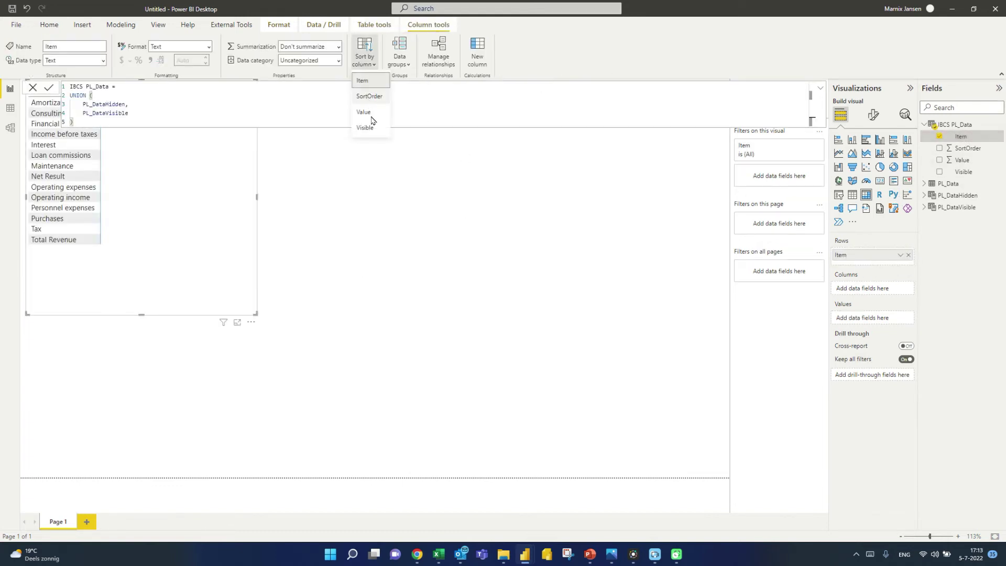
{"action": "left_click", "coordinate": [367, 95]}
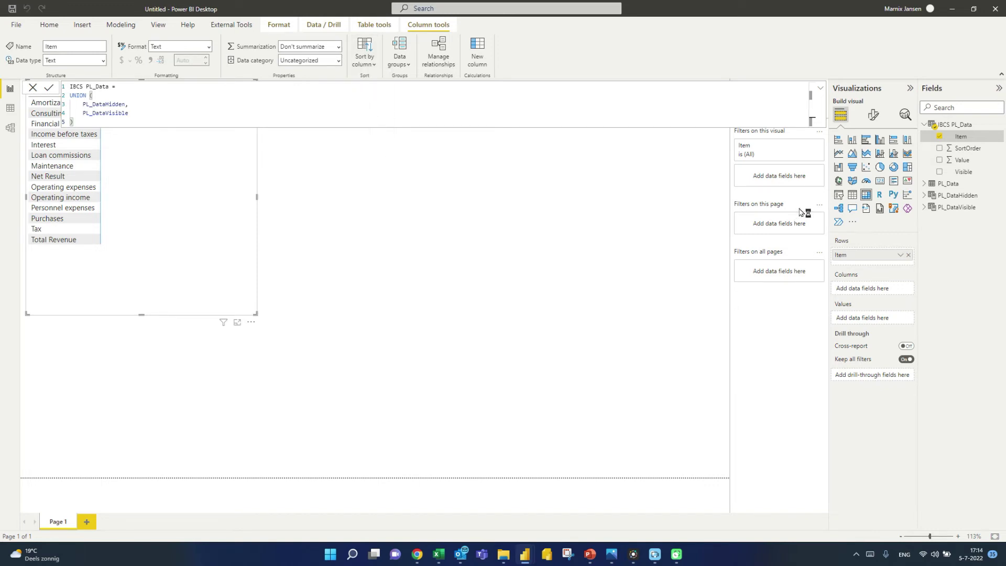
Add Value to the visual split by Visible, and centre it on the canvas
{"action": "left_click", "coordinate": [939, 161]}
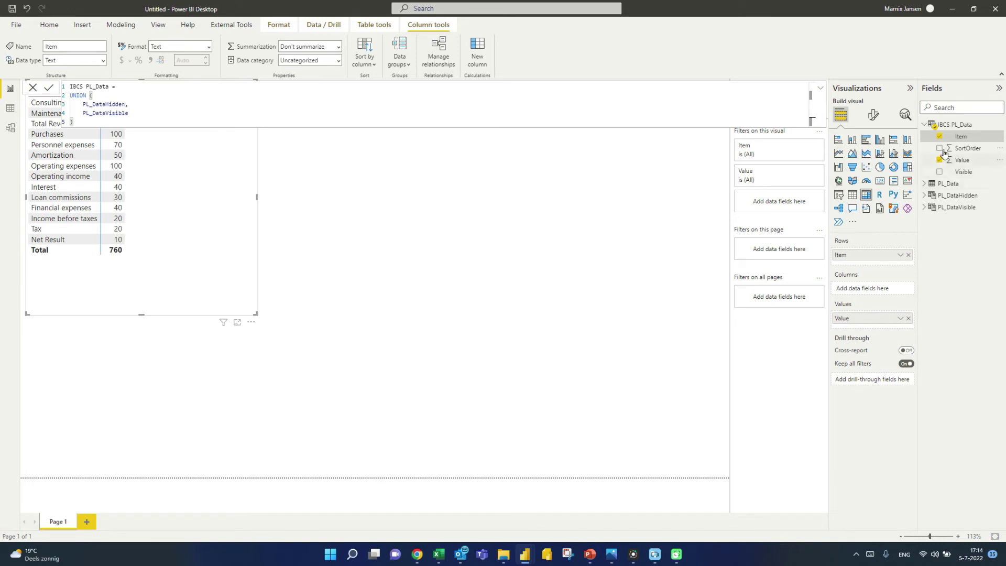
{"action": "left_click_drag", "start_coordinate": [963, 170], "coordinate": [874, 289]}
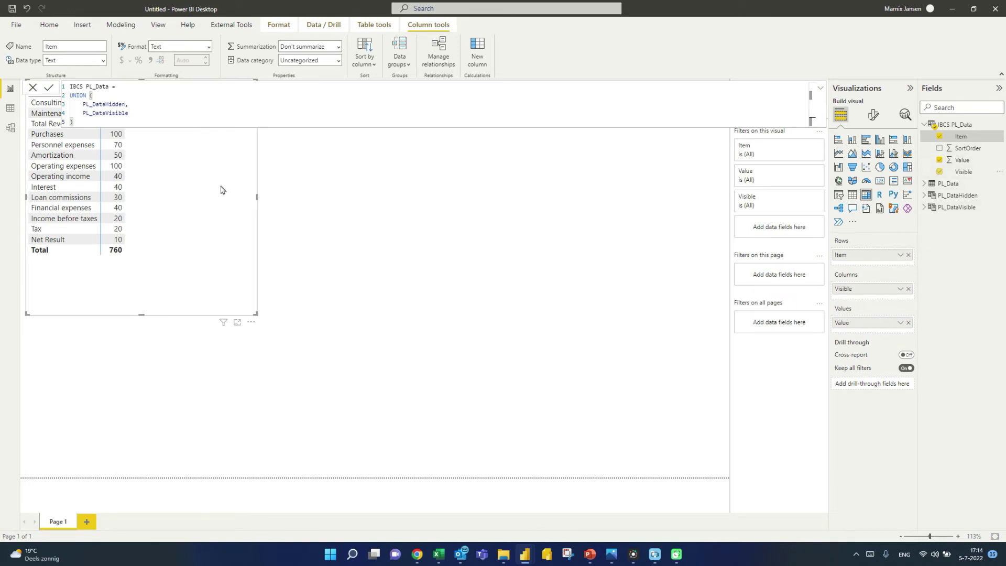
{"action": "left_click_drag", "start_coordinate": [215, 200], "coordinate": [315, 285]}
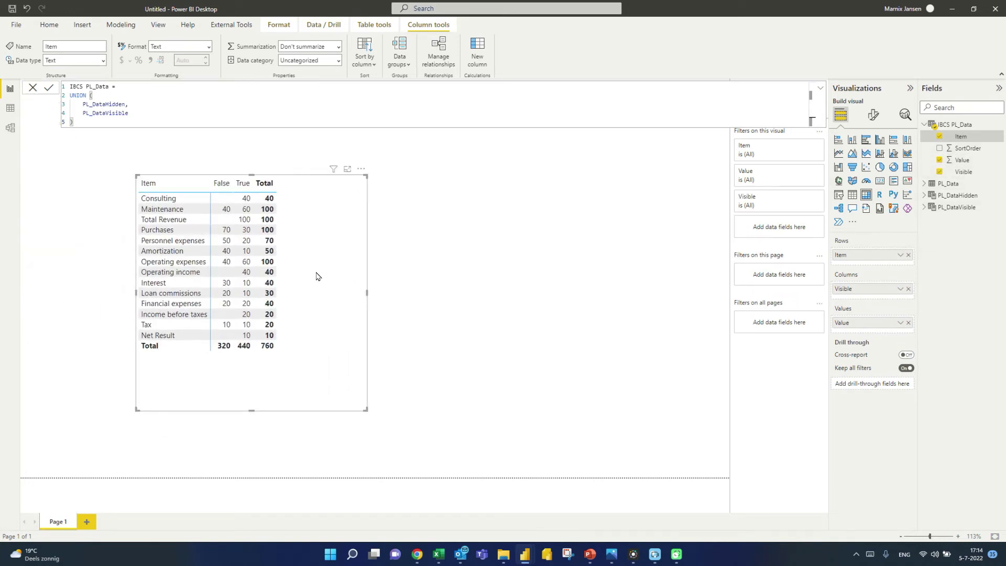
{"action": "left_click", "coordinate": [33, 88]}
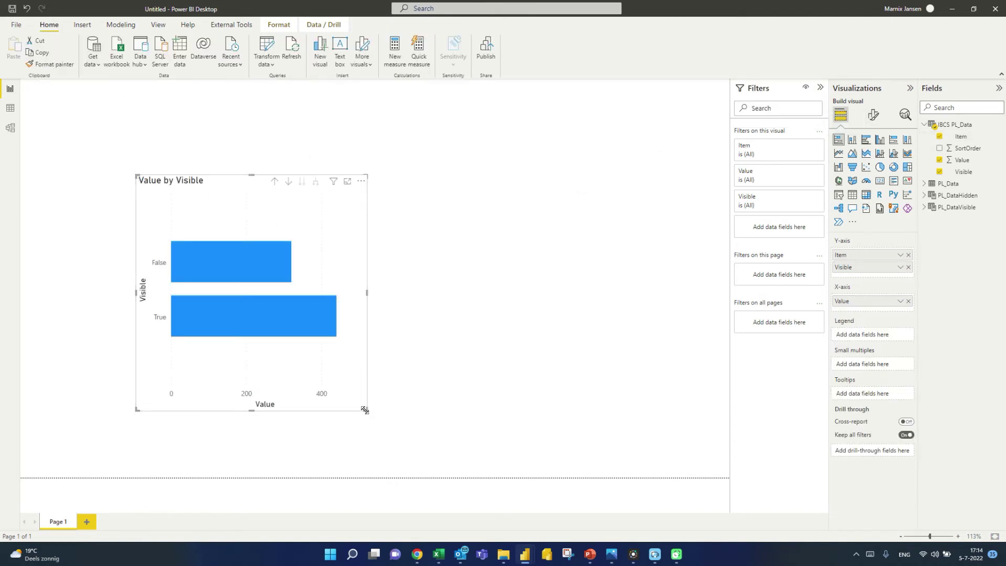
Enlarge and reposition the chart, moving Visible to the Legend so bars stack
{"action": "left_click_drag", "start_coordinate": [365, 410], "coordinate": [446, 404]}
{"action": "left_click_drag", "start_coordinate": [389, 211], "coordinate": [356, 167]}
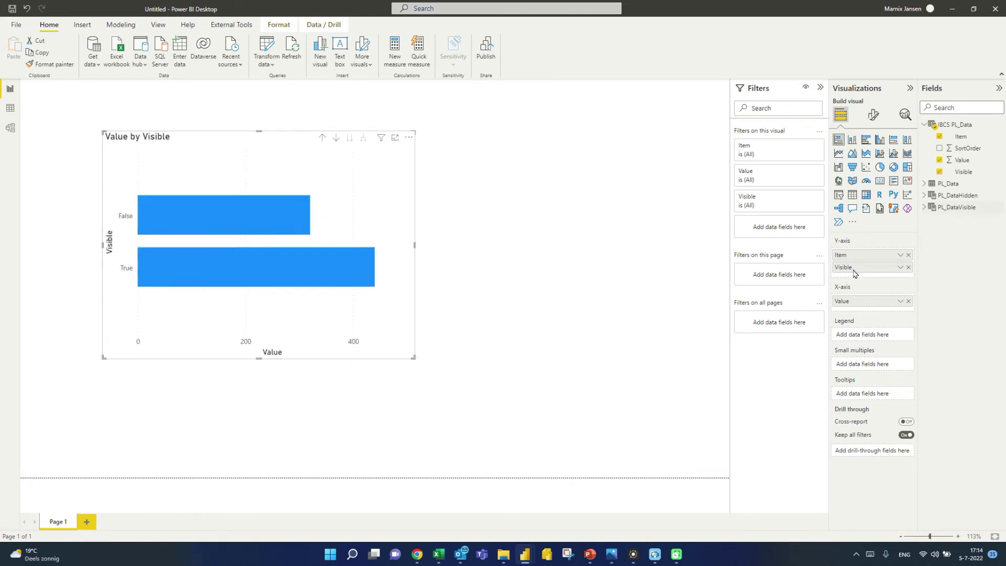
{"action": "left_click_drag", "start_coordinate": [854, 272], "coordinate": [855, 335]}
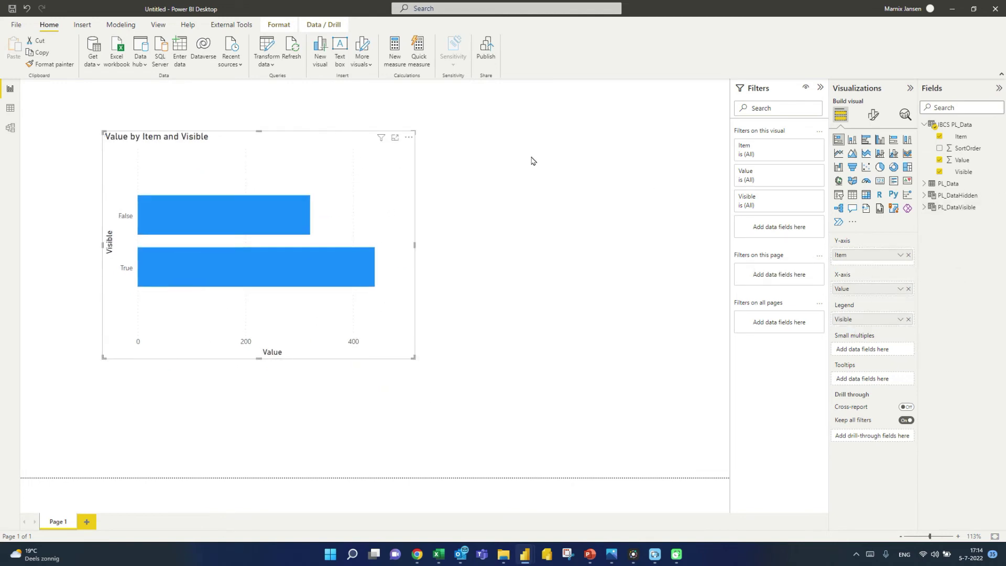
Set the False series bar colour to White under Format visual > Bars > Colors
{"action": "left_click", "coordinate": [872, 117]}
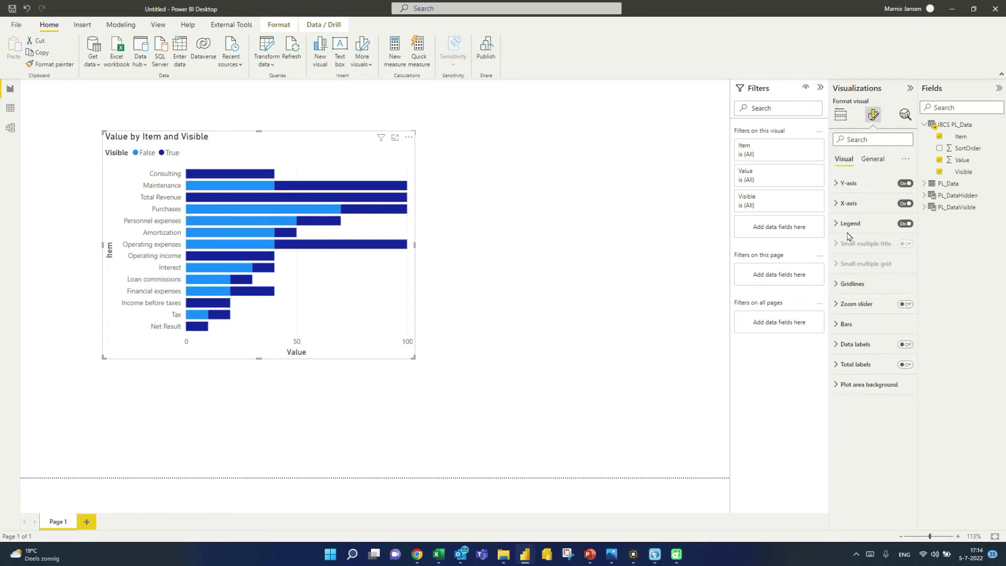
{"action": "left_click", "coordinate": [838, 324]}
{"action": "left_click", "coordinate": [857, 369]}
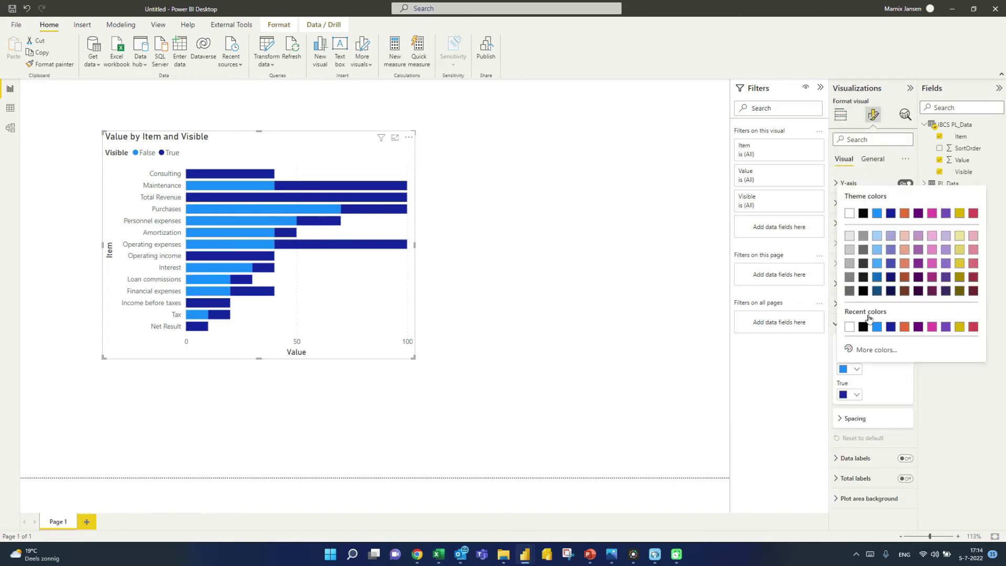
{"action": "left_click", "coordinate": [850, 213]}
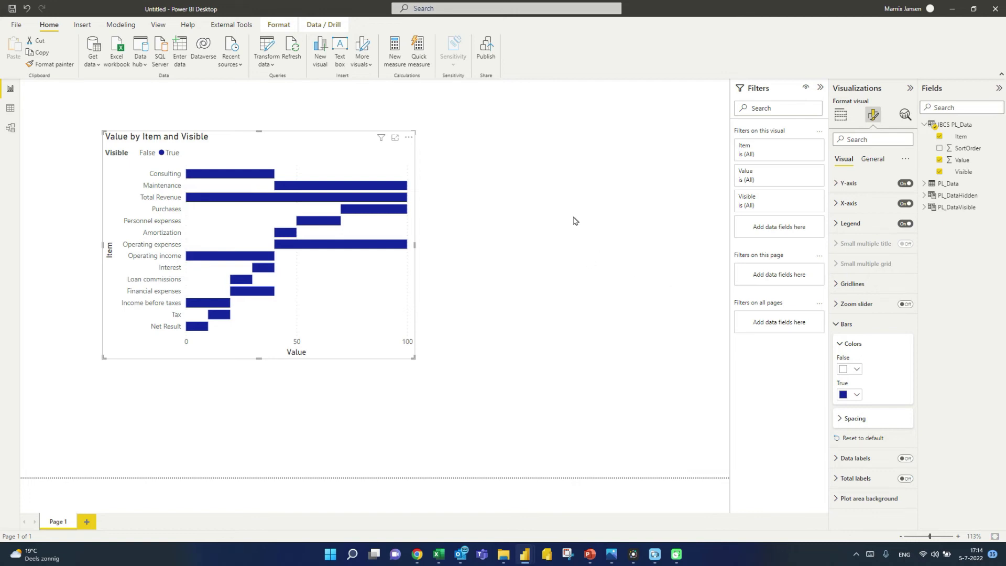
{"action": "left_click", "coordinate": [409, 137]}
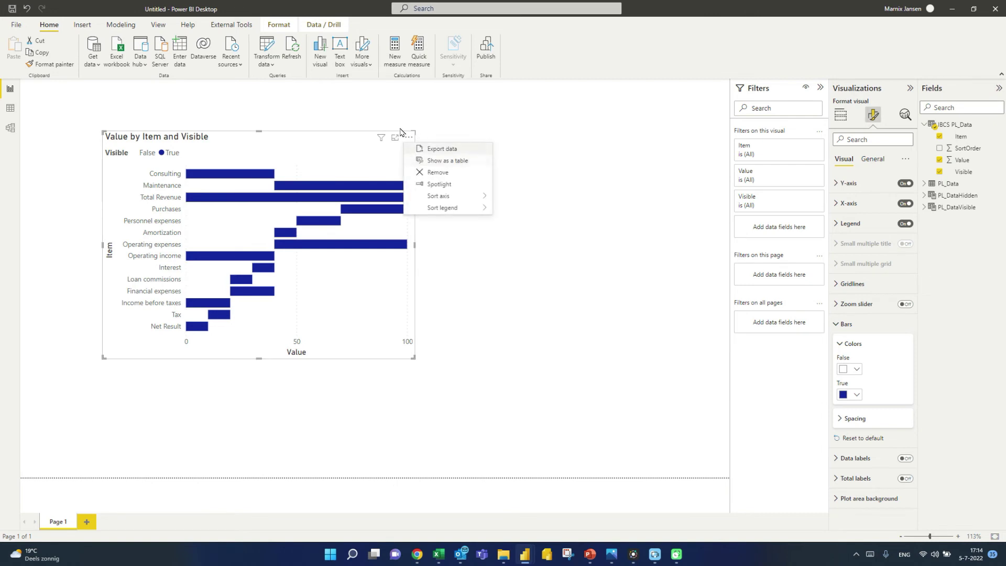
{"action": "left_click", "coordinate": [347, 137]}
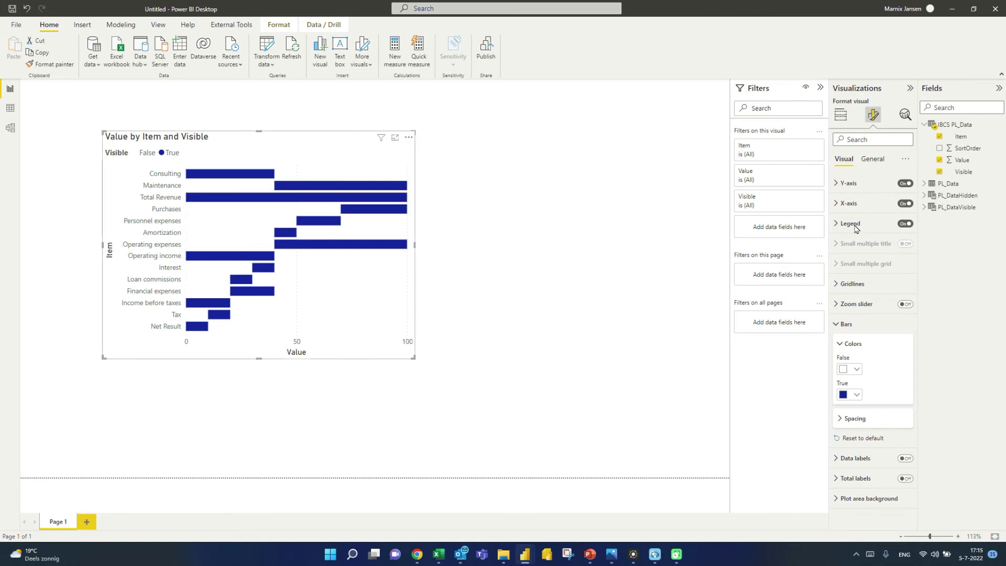
Import the Charticulator custom visual and feed it Item, Value and Visible as data
{"action": "left_click", "coordinate": [841, 115]}
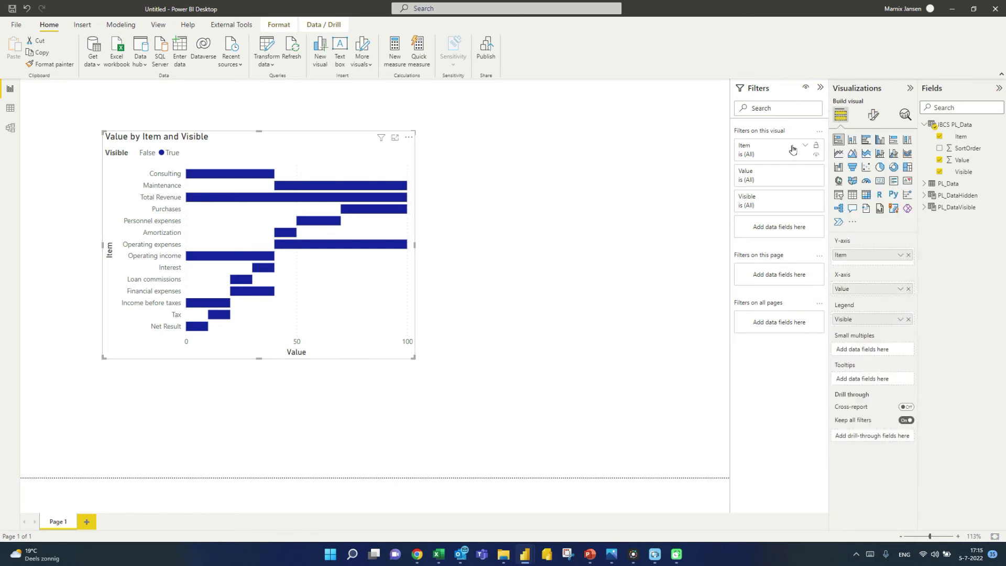
{"action": "left_click", "coordinate": [853, 222]}
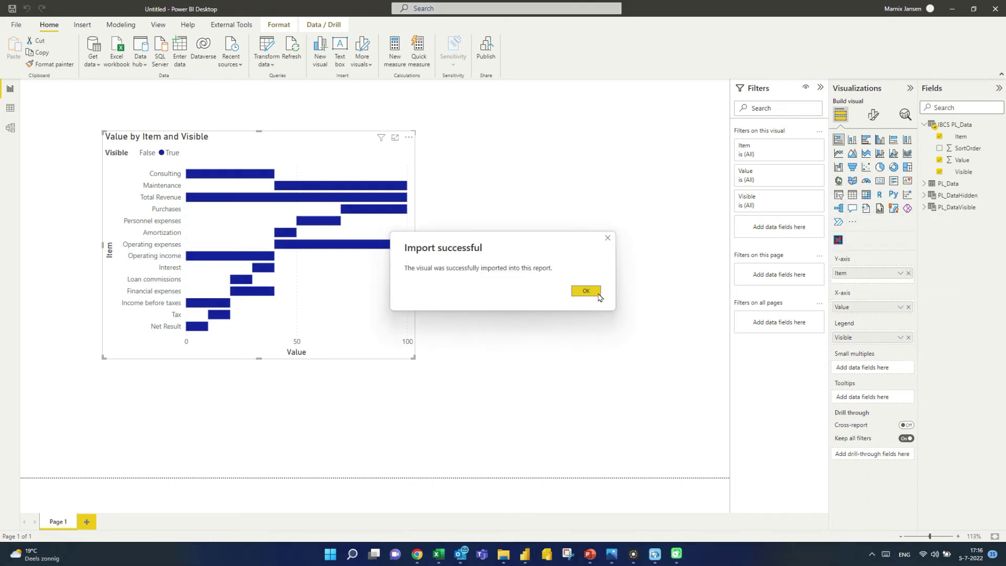
{"action": "left_click", "coordinate": [589, 293]}
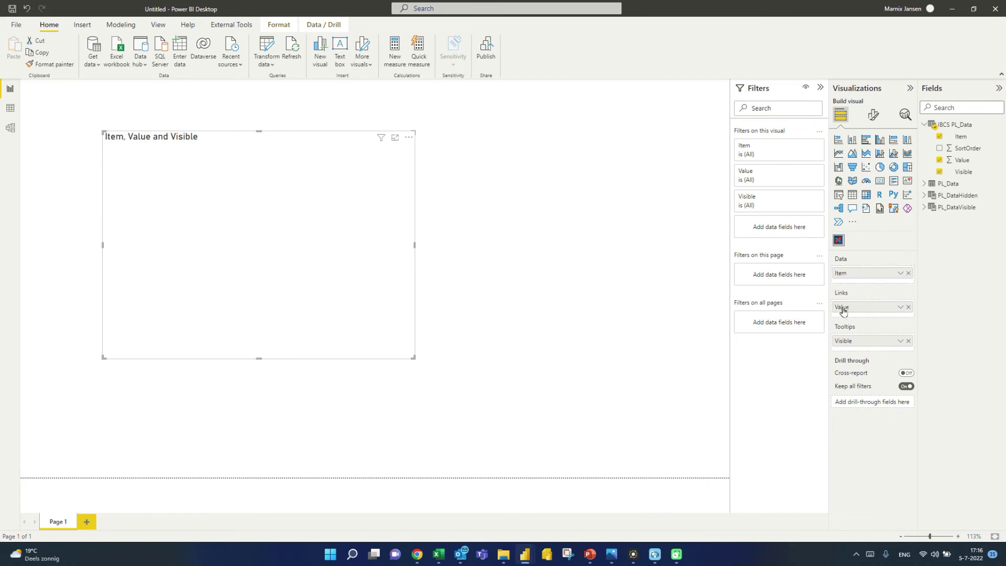
{"action": "left_click_drag", "start_coordinate": [843, 310], "coordinate": [857, 294]}
{"action": "left_click_drag", "start_coordinate": [843, 346], "coordinate": [863, 297]}
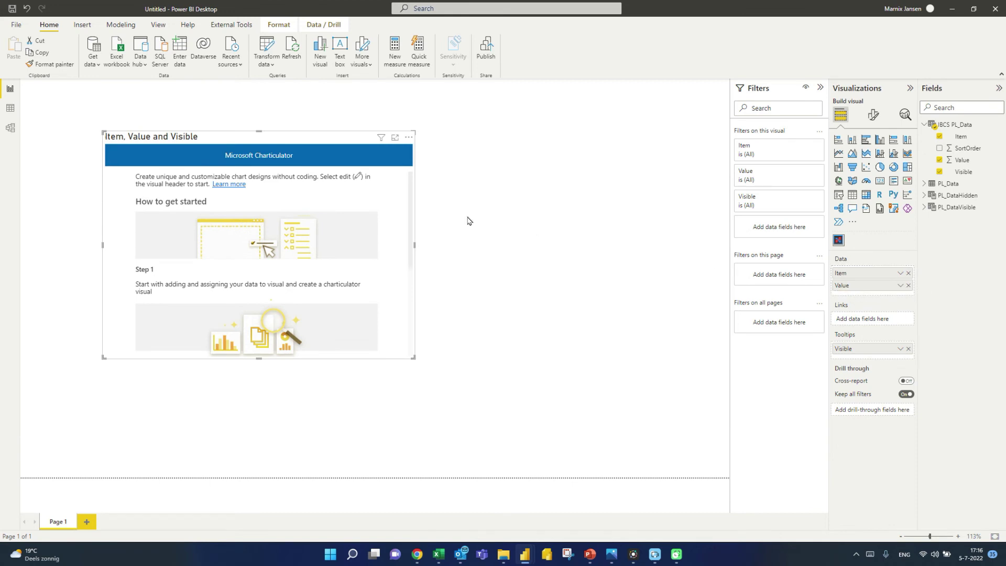
Open the Charticulator visual for editing and create a new chart
{"action": "left_click", "coordinate": [408, 136]}
{"action": "left_click", "coordinate": [429, 151]}
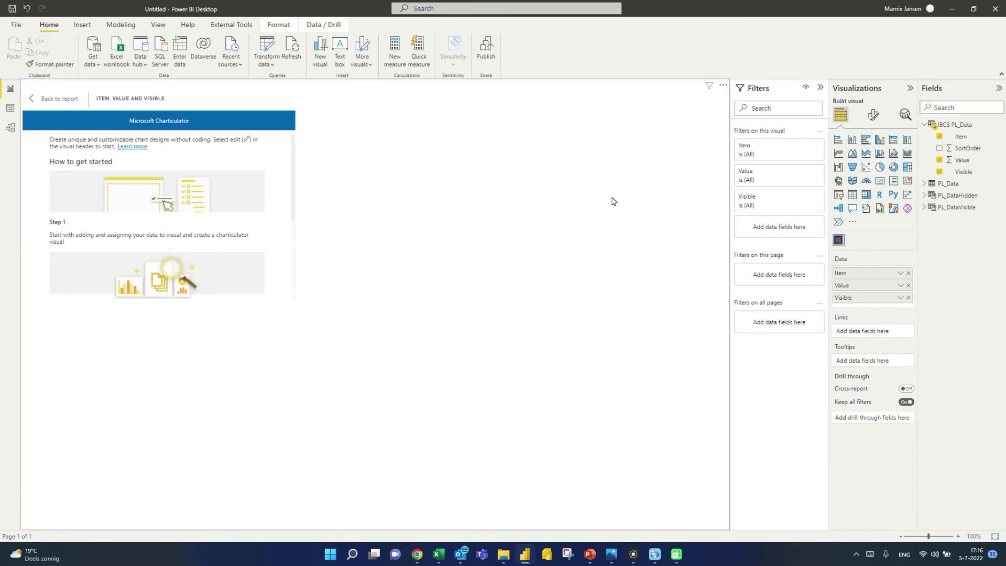
{"action": "left_click", "coordinate": [134, 213]}
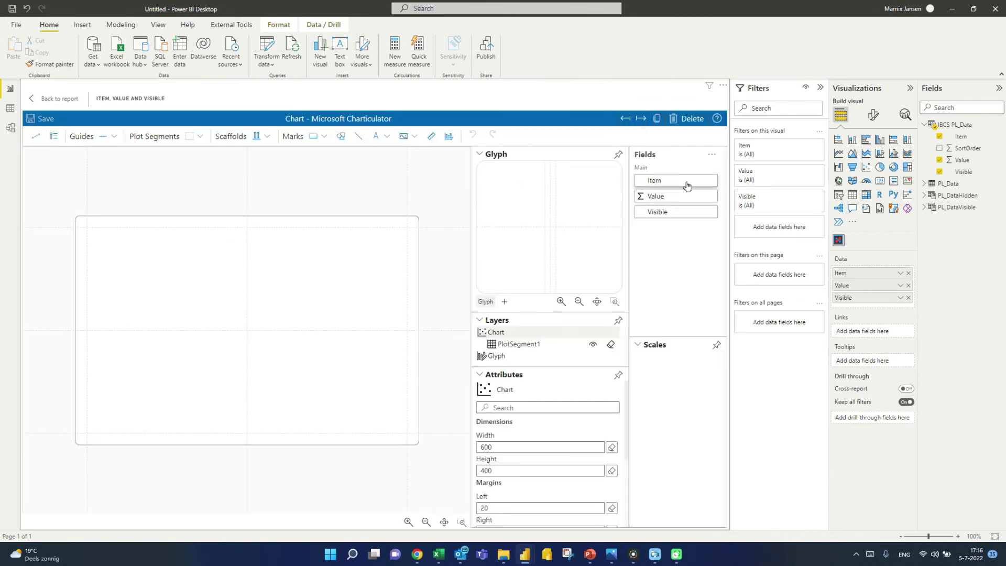
Put Item on the vertical axis, reset its order to Consulting through Net Result, and widen the label margin
{"action": "left_click_drag", "start_coordinate": [685, 184], "coordinate": [89, 328]}
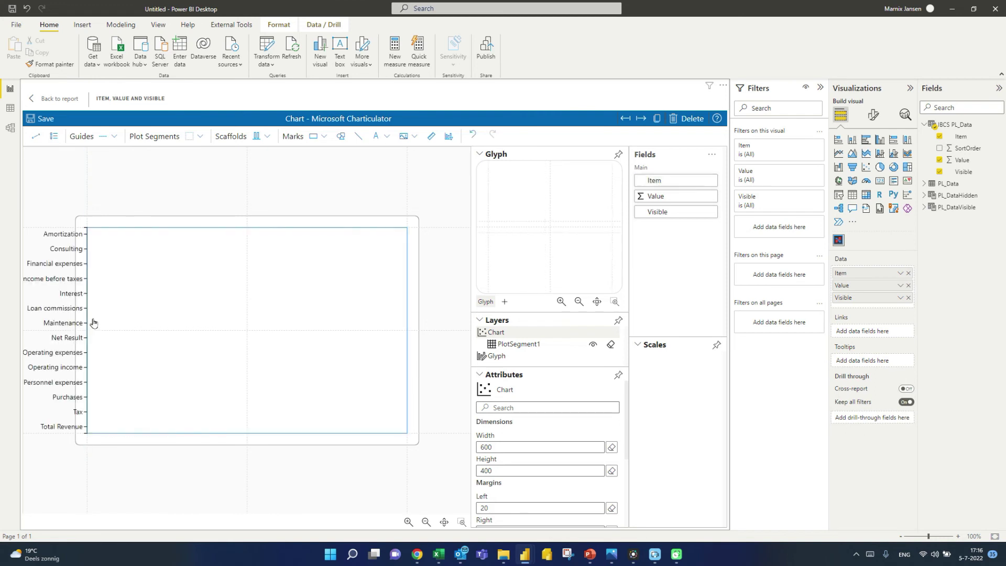
{"action": "left_click", "coordinate": [510, 346]}
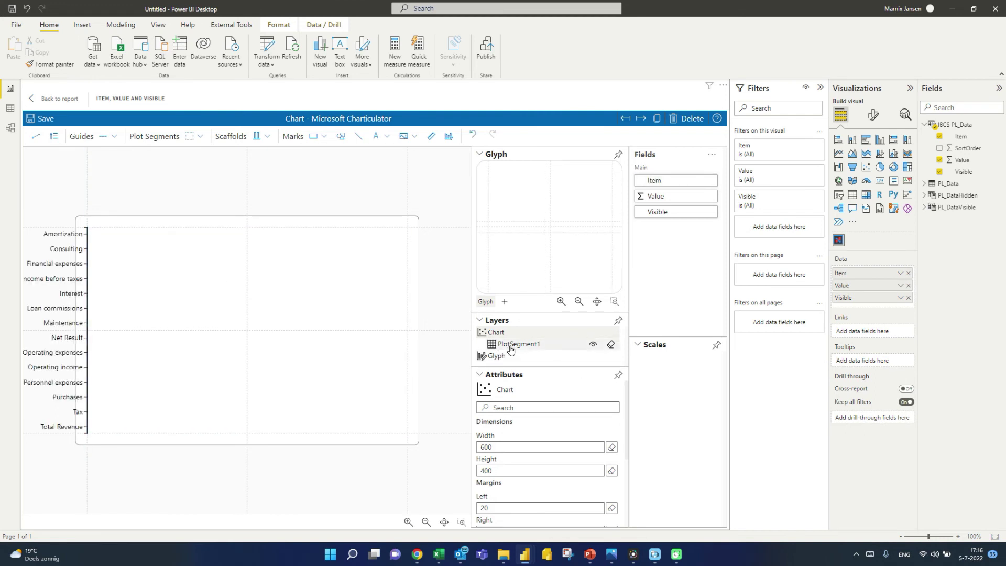
{"action": "scroll", "coordinate": [611, 488], "scroll_direction": "down", "scroll_amount": 1}
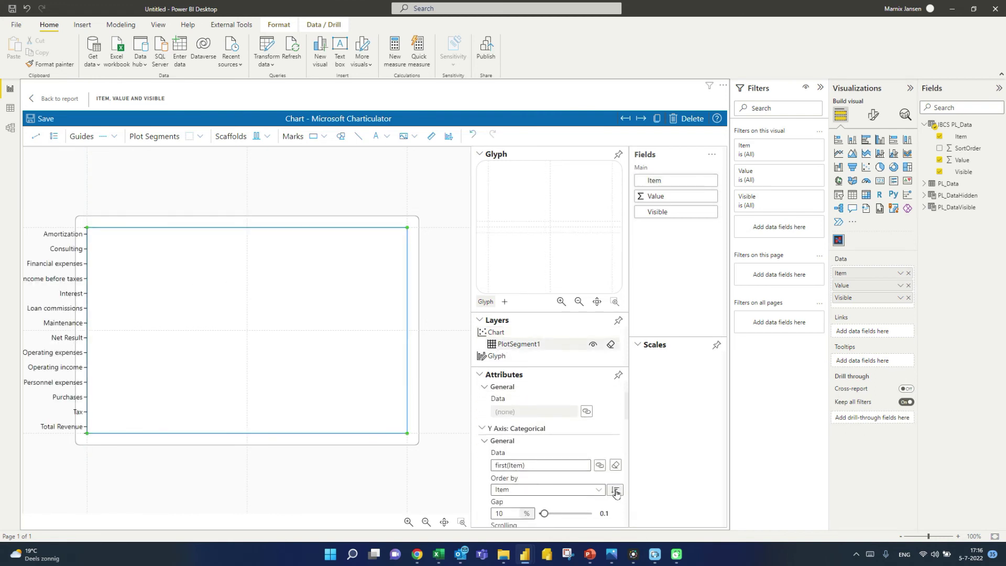
{"action": "left_click", "coordinate": [615, 490]}
{"action": "left_click", "coordinate": [602, 450]}
{"action": "left_click", "coordinate": [532, 470]}
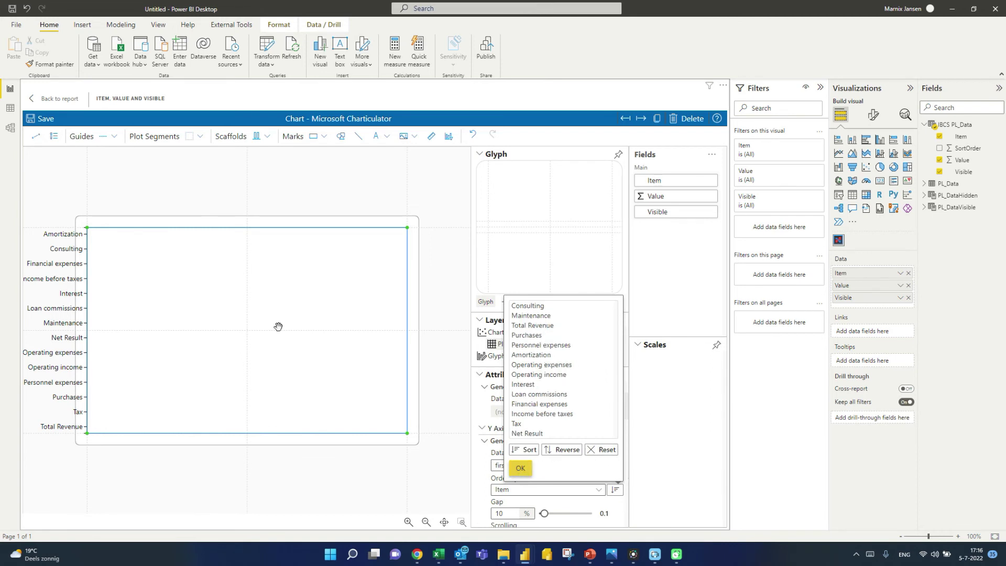
{"action": "left_click_drag", "start_coordinate": [88, 184], "coordinate": [166, 182]}
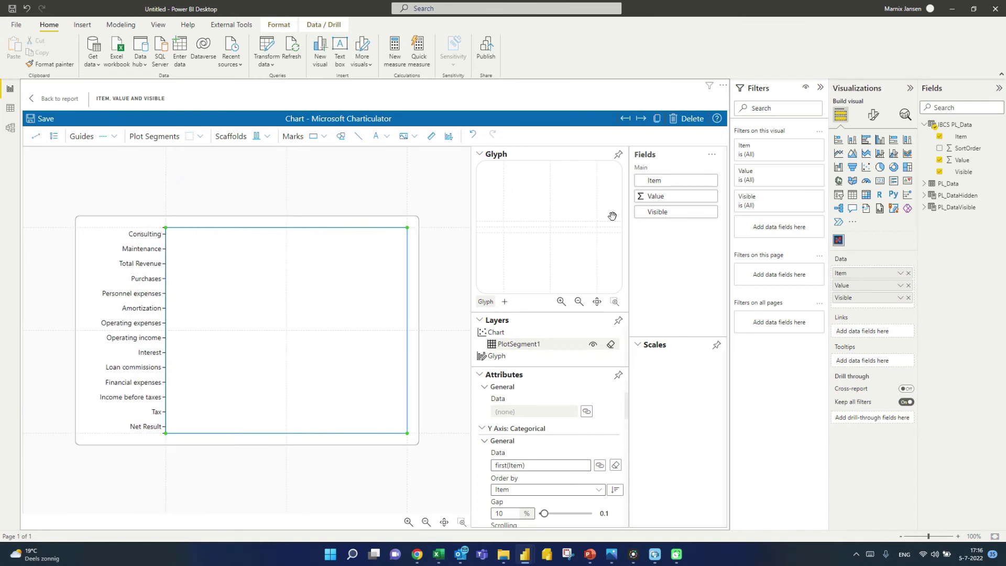
Add a rectangle mark to the glyph and link its width to Value
{"action": "left_click", "coordinate": [314, 137]}
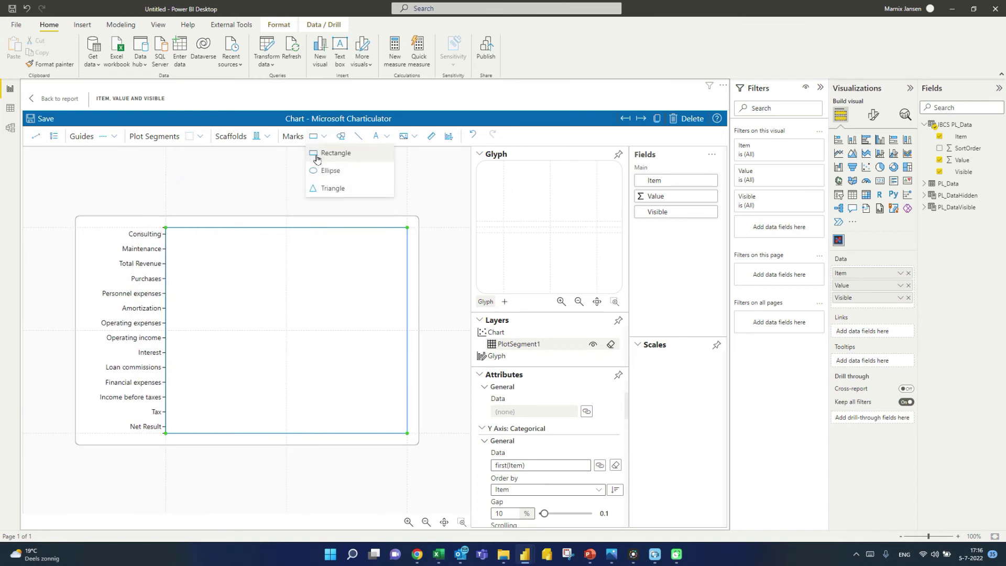
{"action": "left_click_drag", "start_coordinate": [314, 154], "coordinate": [595, 237]}
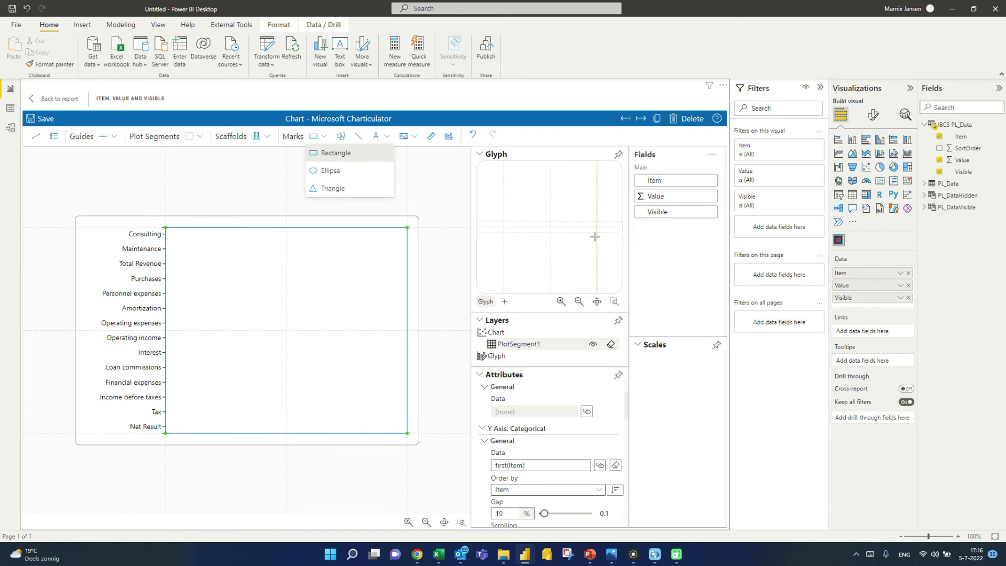
{"action": "left_click", "coordinate": [313, 139]}
{"action": "mouse_move", "coordinate": [313, 139]}
{"action": "left_mouse_down"}
{"action": "mouse_move", "coordinate": [546, 236]}
{"action": "mouse_move", "coordinate": [559, 259]}
{"action": "left_mouse_up"}
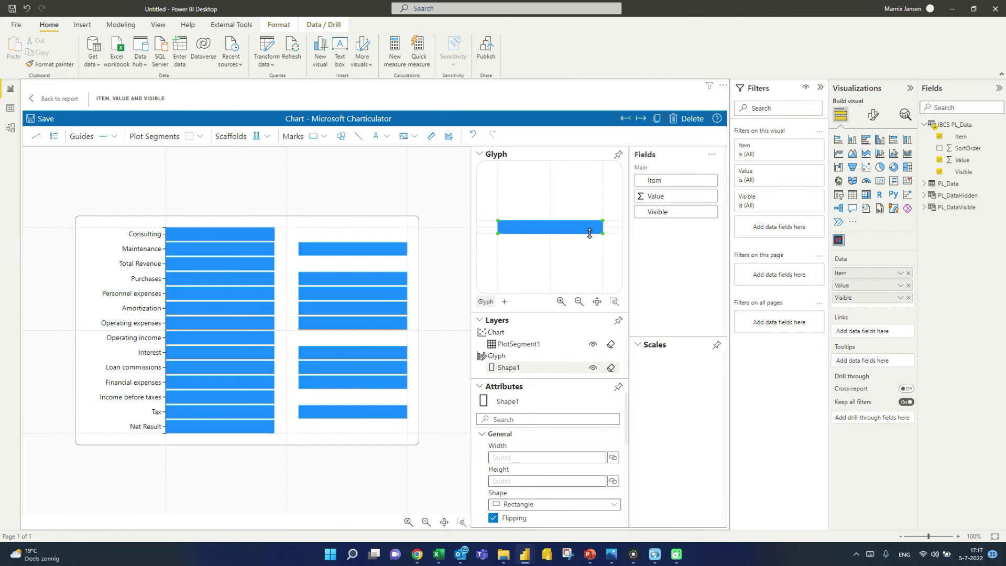
{"action": "left_click_drag", "start_coordinate": [652, 197], "coordinate": [557, 229]}
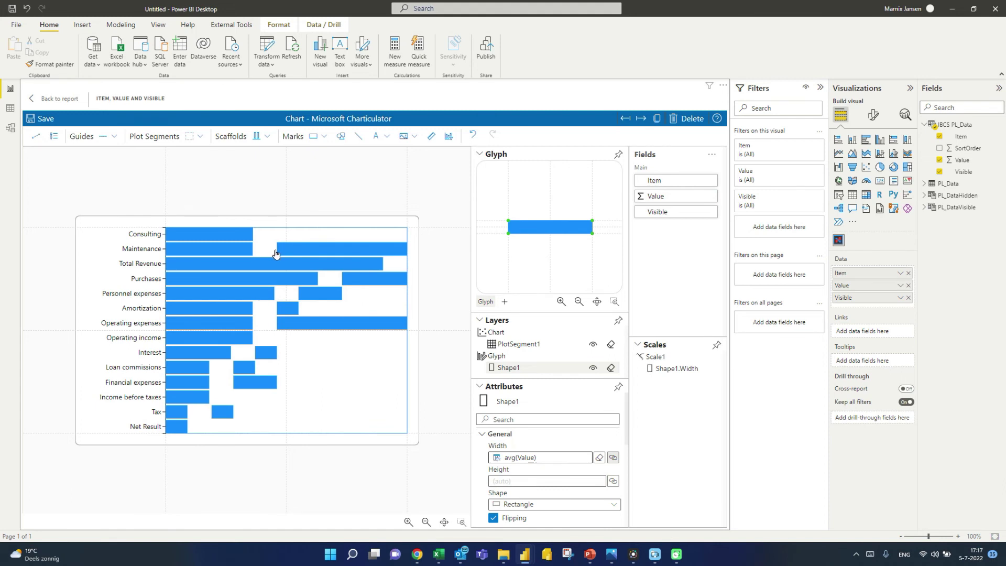
Bind the bar shape's Visibility attribute to the Visible field
{"action": "left_click", "coordinate": [270, 254]}
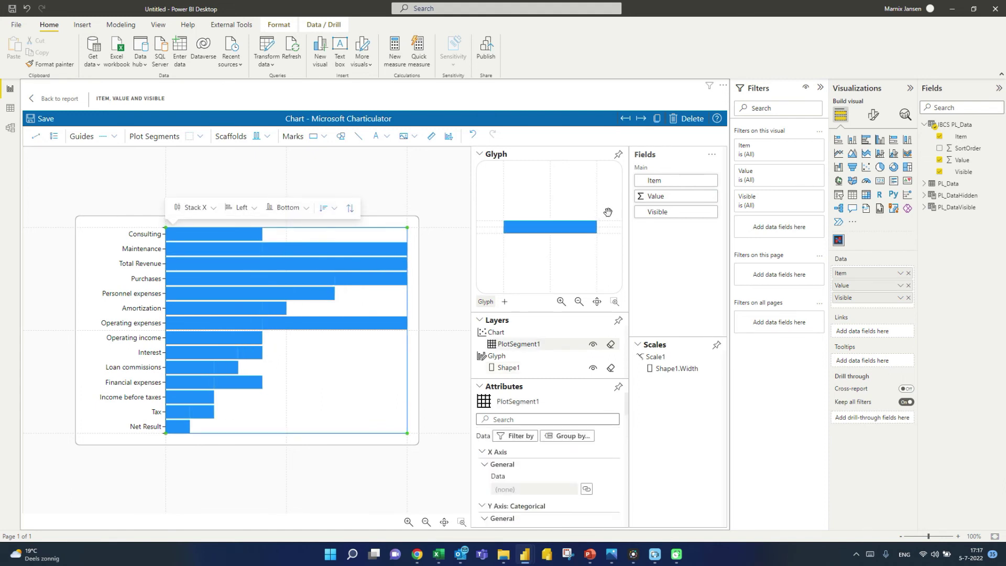
{"action": "left_click", "coordinate": [580, 229]}
{"action": "scroll", "coordinate": [577, 497], "scroll_direction": "down", "scroll_amount": 2}
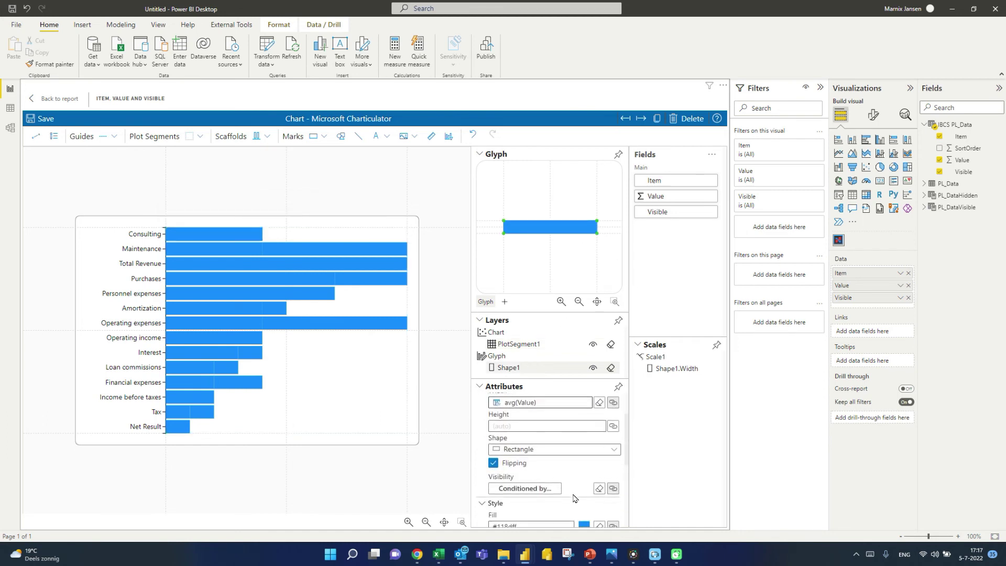
{"action": "left_click_drag", "start_coordinate": [677, 211], "coordinate": [538, 483]}
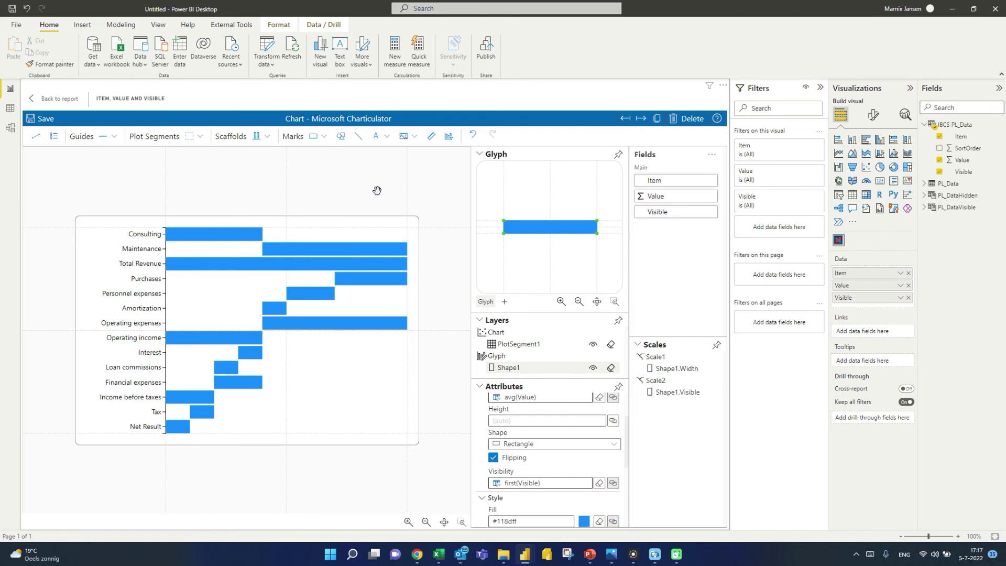
Start a new Colors measure in IBCS PL_Data beginning IF(SELECTEDVALUE('IBCS PL_Data'[Item]))
{"action": "right_click", "coordinate": [960, 174]}
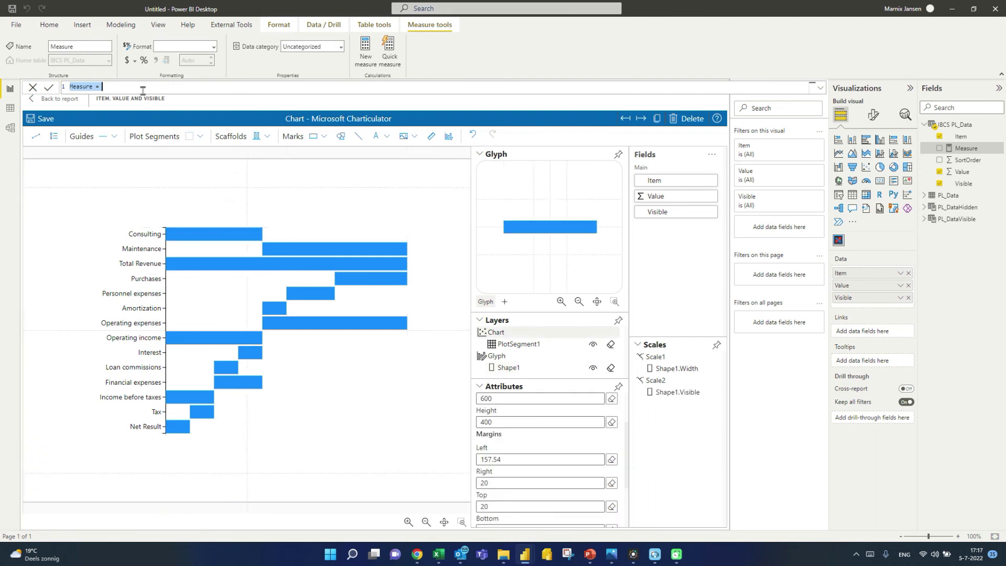
{"action": "type", "text": "Col"}
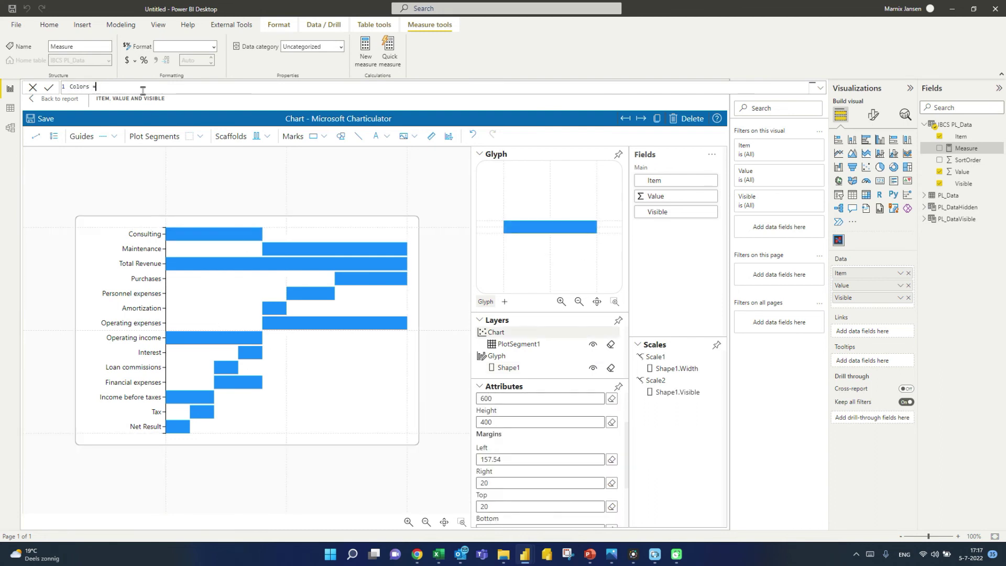
{"action": "type", "text": "ors ="}
{"action": "key", "text": "shift+Return"}
{"action": "type", "text": "IF ("}
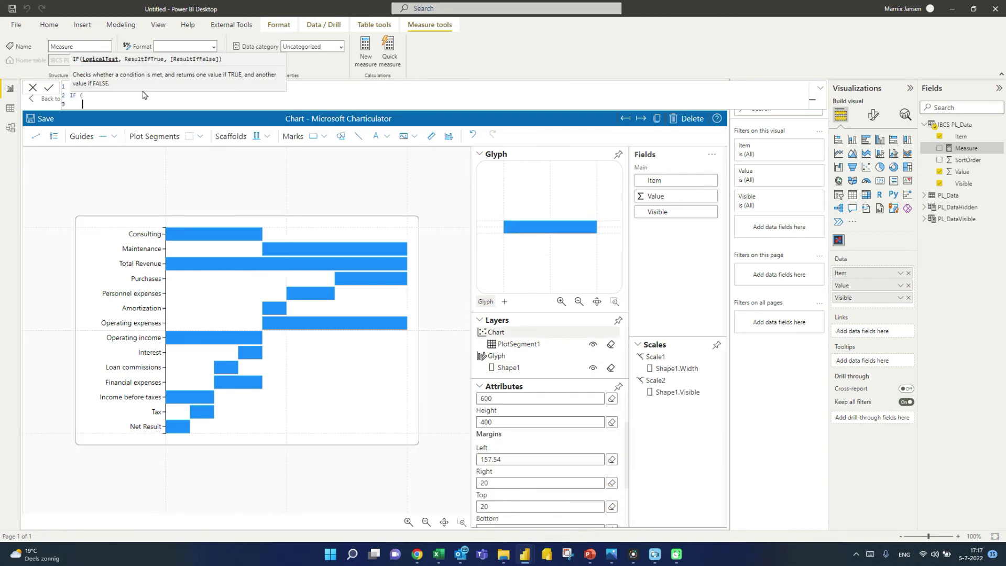
{"action": "key", "text": "shift+Return"}
{"action": "type", "text": "selectedvac"}
{"action": "key", "text": "Tab"}
{"action": "type", "text": "("}
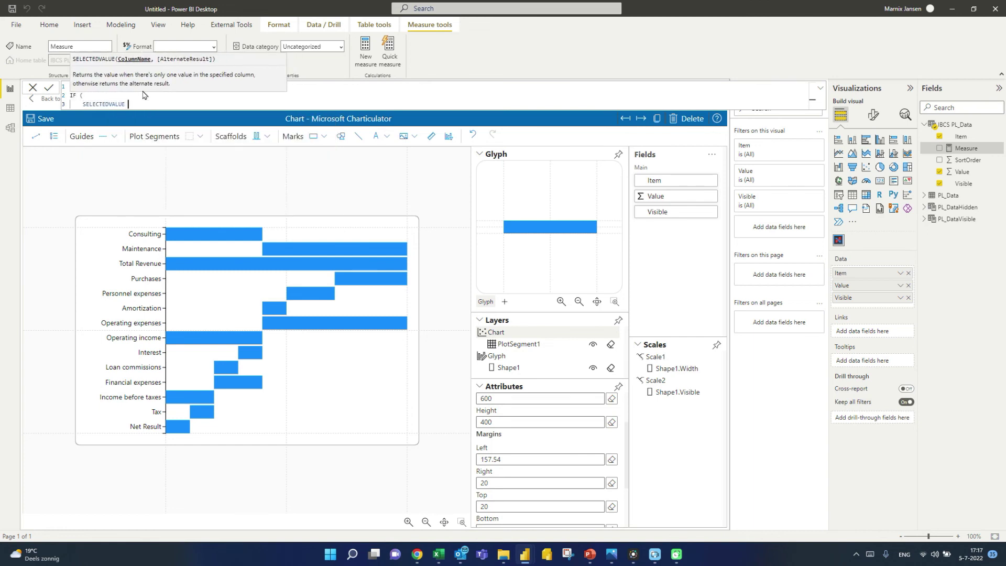
{"action": "key", "text": "shift+Return"}
{"action": "key", "text": "BackSpace"}
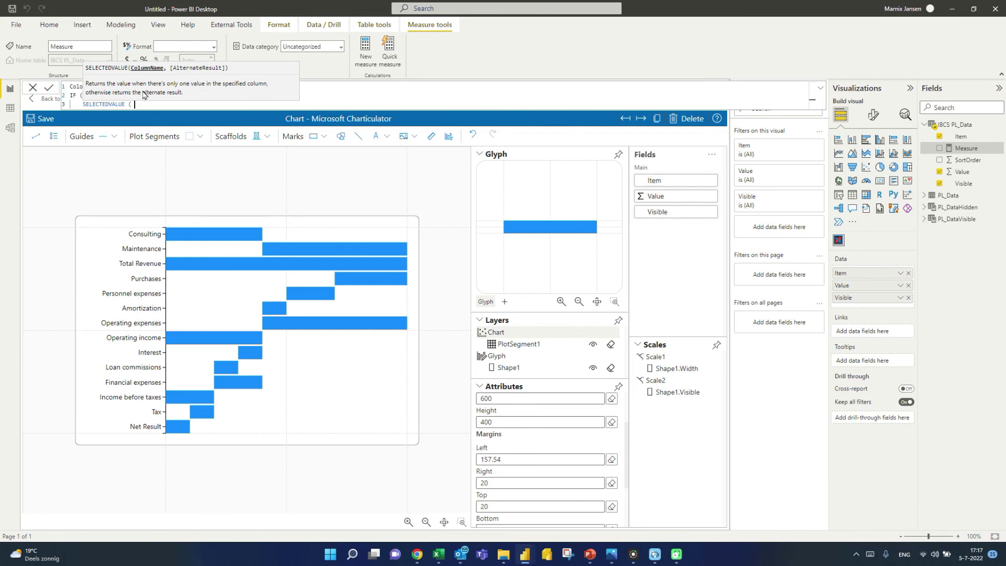
{"action": "type", "text": "item"}
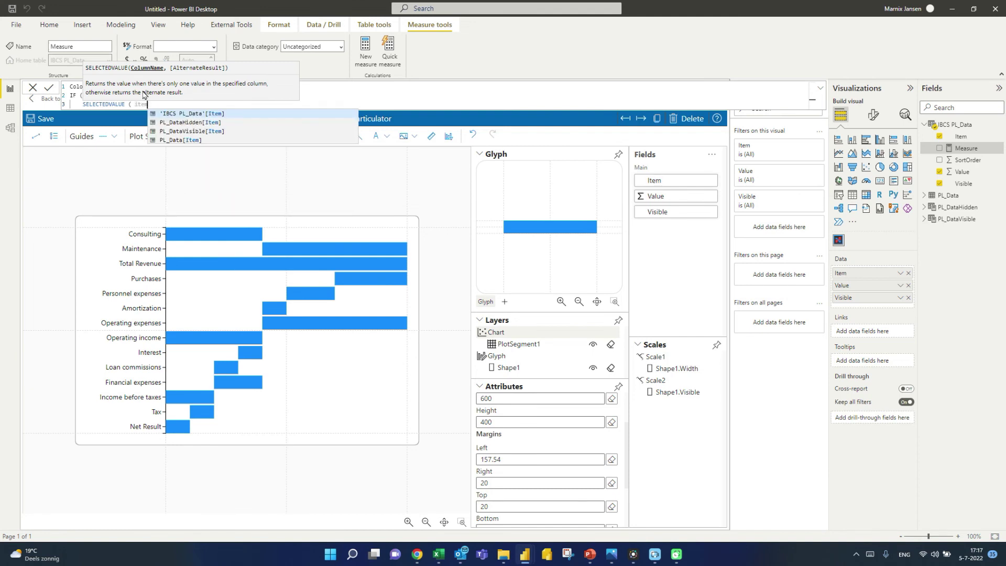
{"action": "key", "text": "Tab"}
{"action": "type", "text": ")"}
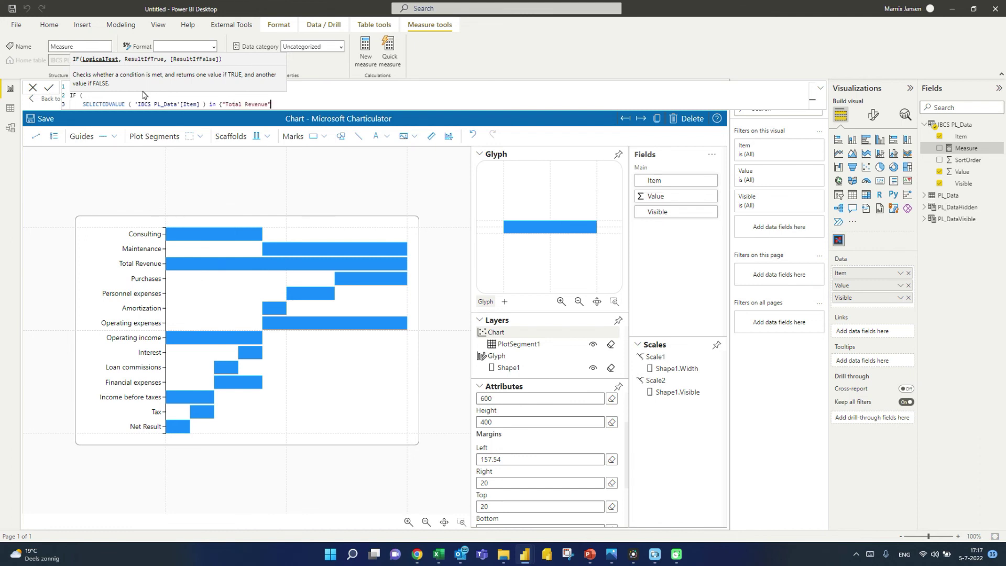
Finish the formula: "black" for Total Revenue and Operating income, else "gray", and commit it
{"action": "type", "text": "},"}
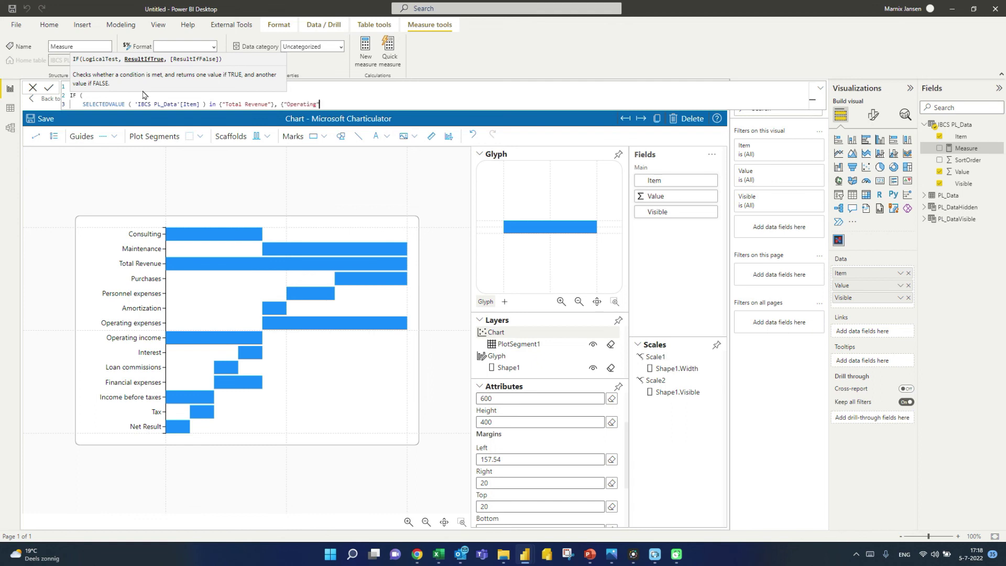
{"action": "type", "text": "{\"Operating Incom"}
{"action": "type", "text": "e\"},"}
{"action": "key", "text": "Return"}
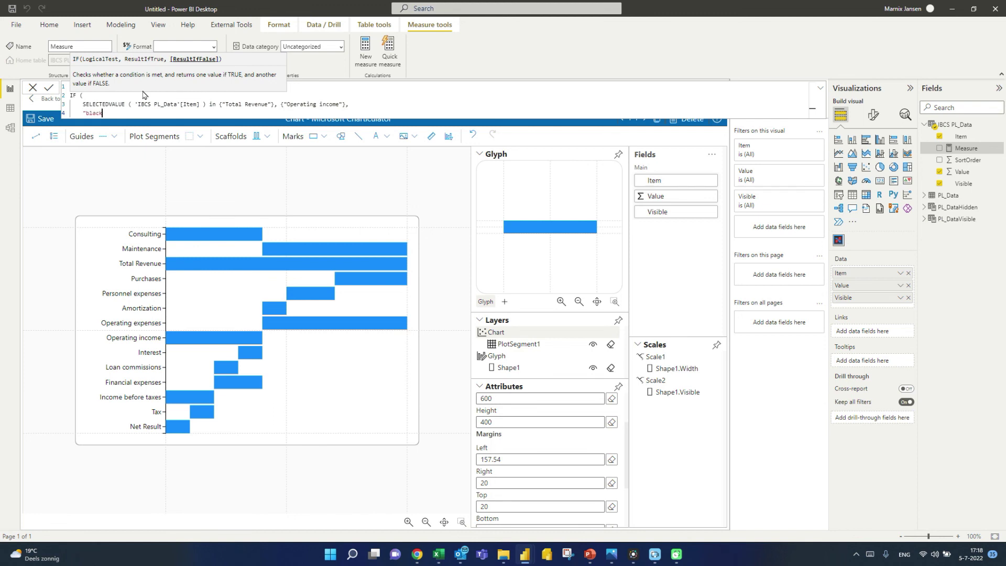
{"action": "type", "text": "\"black\","}
{"action": "key", "text": "Return"}
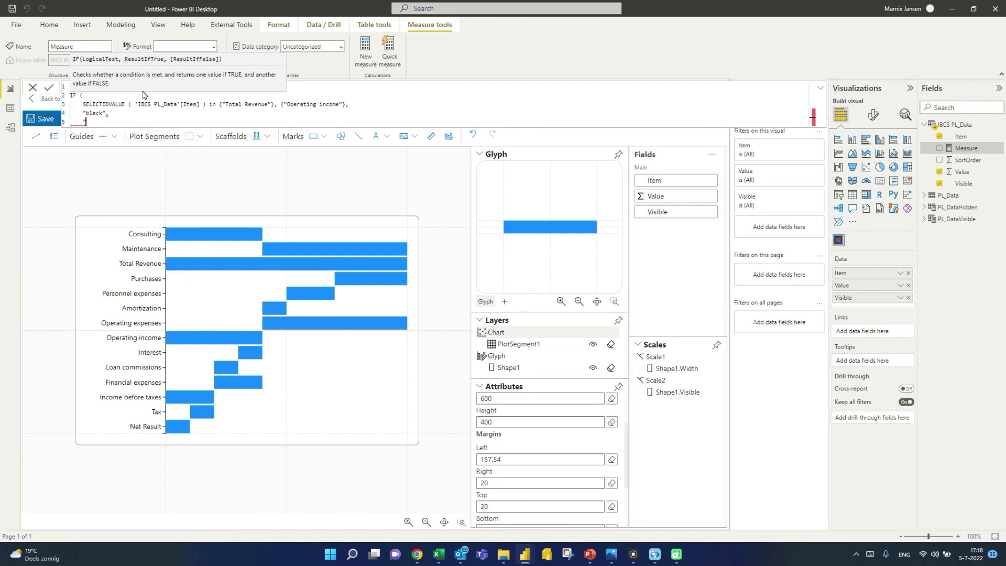
{"action": "key", "text": "BackSpace"}
{"action": "key", "text": "BackSpace"}
{"action": "key", "text": "BackSpace"}
{"action": "key", "text": "BackSpace"}
{"action": "key", "text": "BackSpace"}
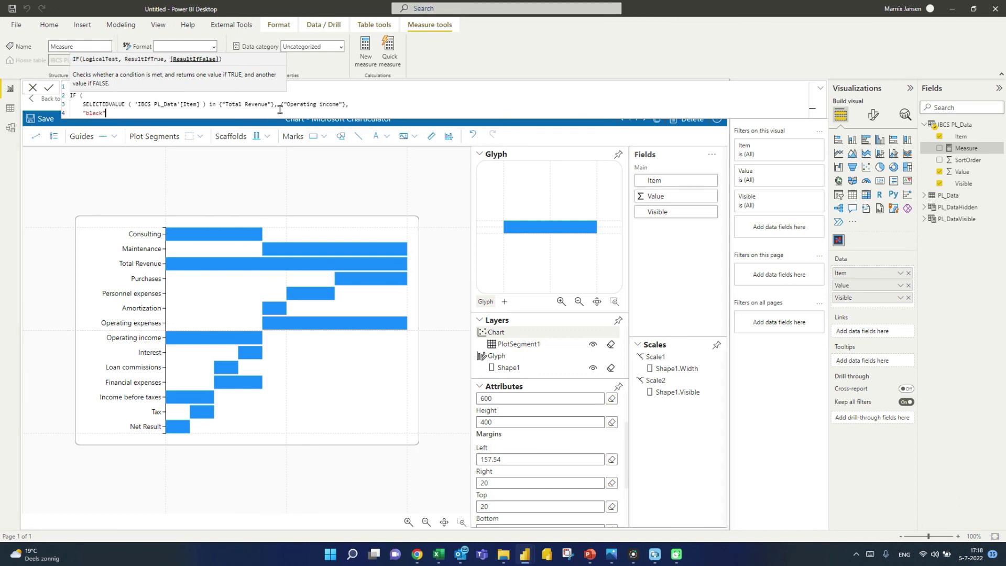
{"action": "key", "text": "Right"}
{"action": "key", "text": "Right"}
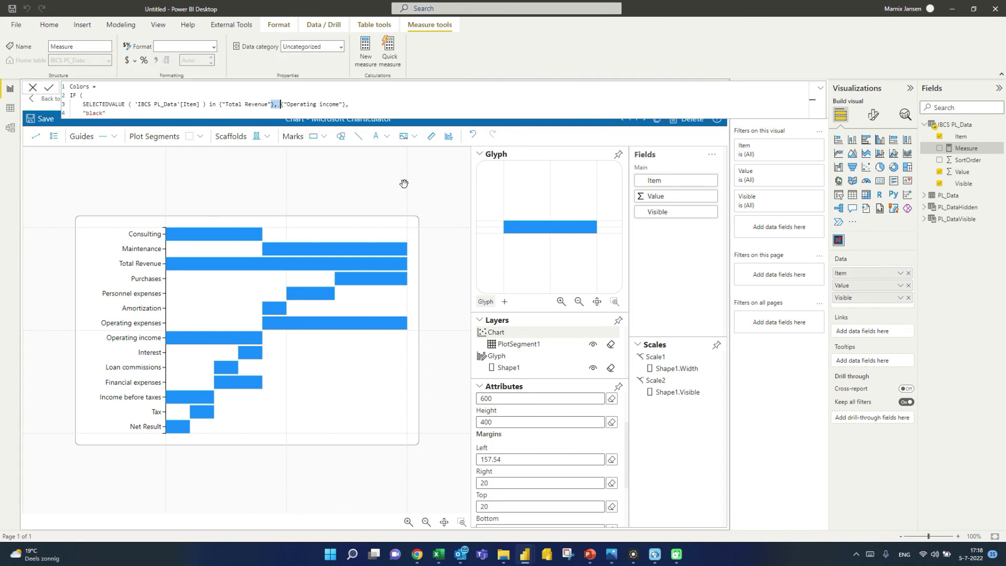
{"action": "key", "text": "BackSpace"}
{"action": "key", "text": "BackSpace"}
{"action": "key", "text": "BackSpace"}
{"action": "key", "text": "BackSpace"}
{"action": "type", "text": ","}
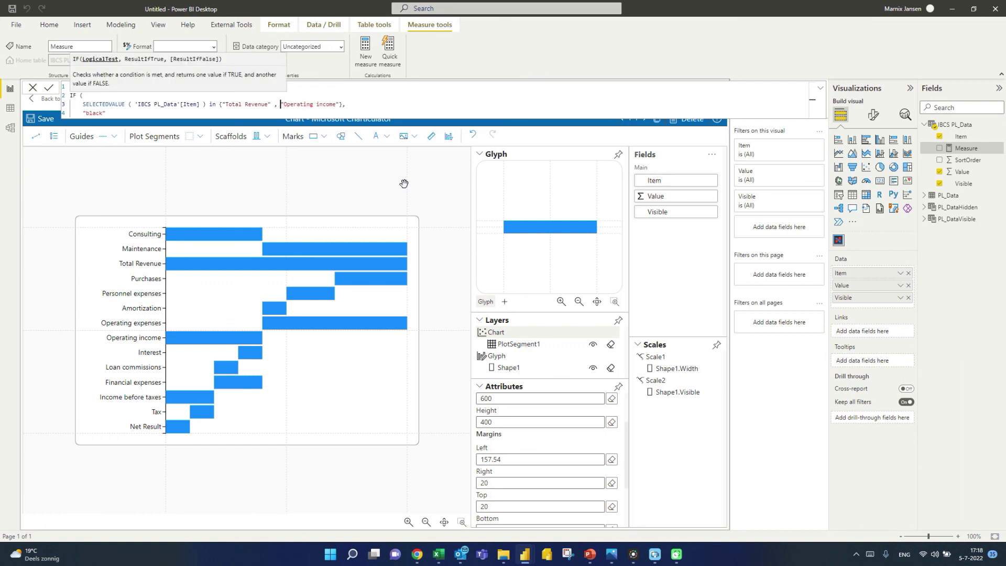
{"action": "key", "text": "Down"}
{"action": "type", "text": ","}
{"action": "key", "text": "Return"}
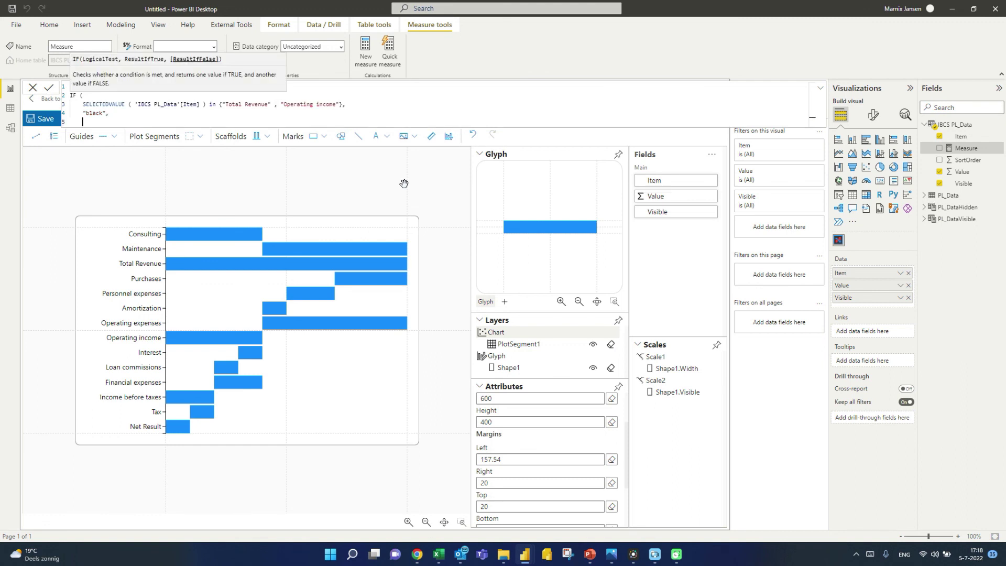
{"action": "type", "text": "\"gray\")"}
{"action": "key", "text": "Return"}
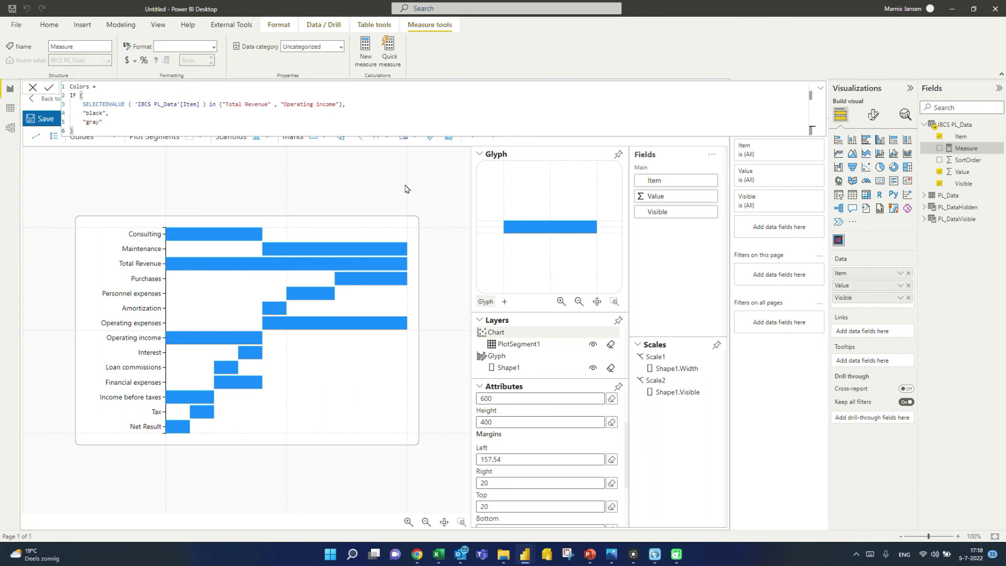
{"action": "left_click", "coordinate": [406, 189]}
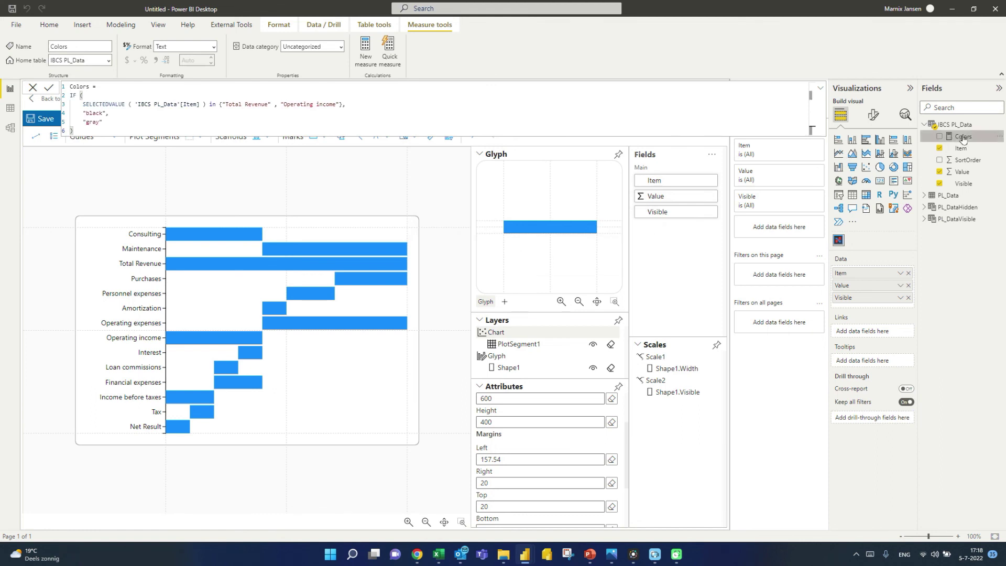
Add the Colors measure to the Charticulator visual's data fields
{"action": "left_click_drag", "start_coordinate": [964, 137], "coordinate": [864, 275]}
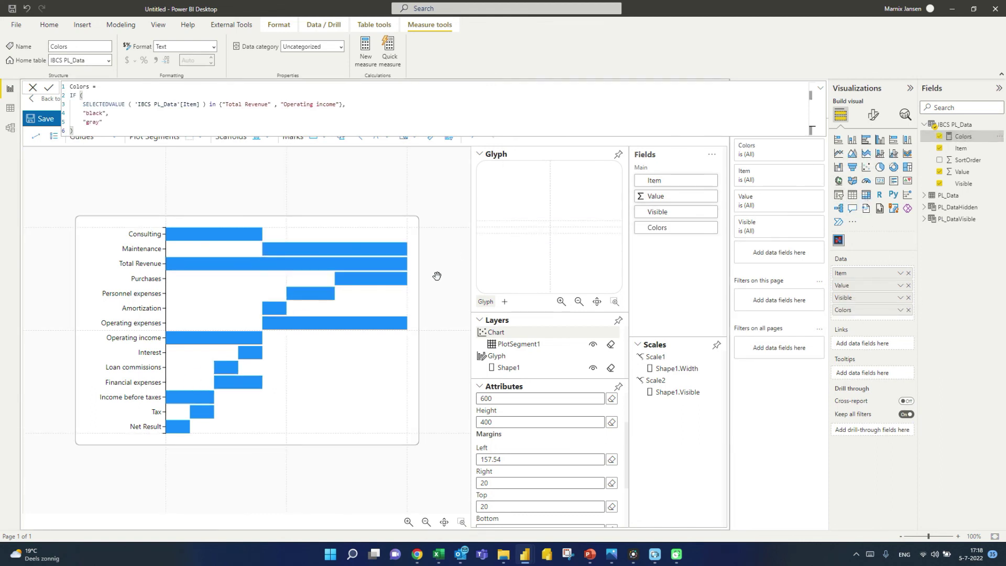
{"action": "left_click", "coordinate": [518, 345]}
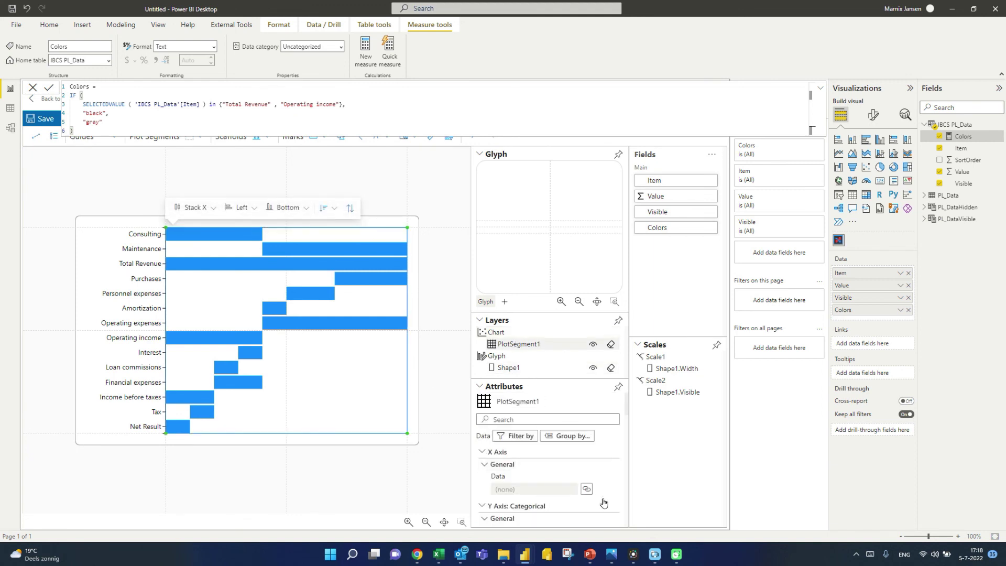
{"action": "scroll", "coordinate": [603, 503], "scroll_direction": "down", "scroll_amount": 2}
{"action": "left_click", "coordinate": [615, 486]}
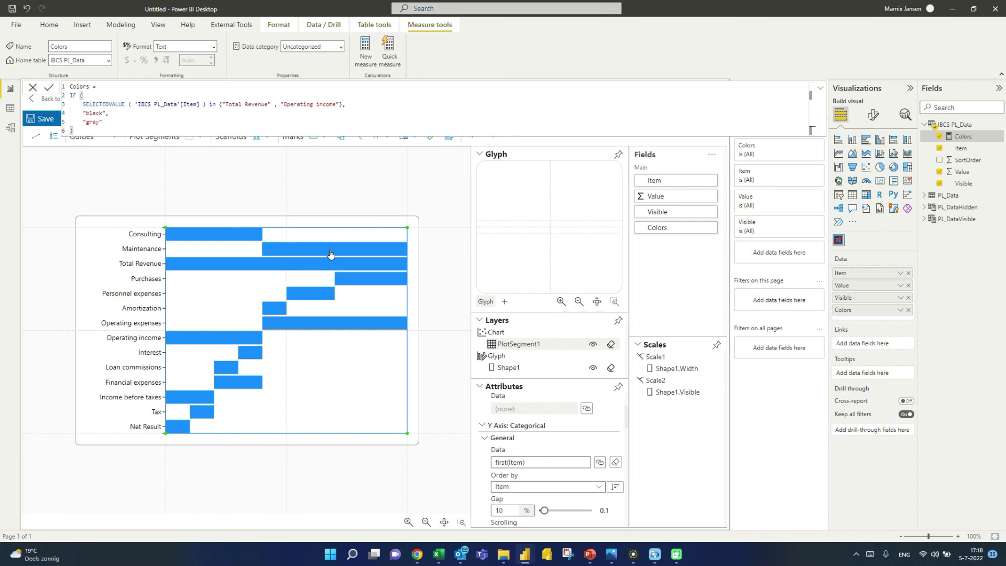
Map the bar shape's Fill attribute to the Colors measure
{"action": "left_click", "coordinate": [516, 233]}
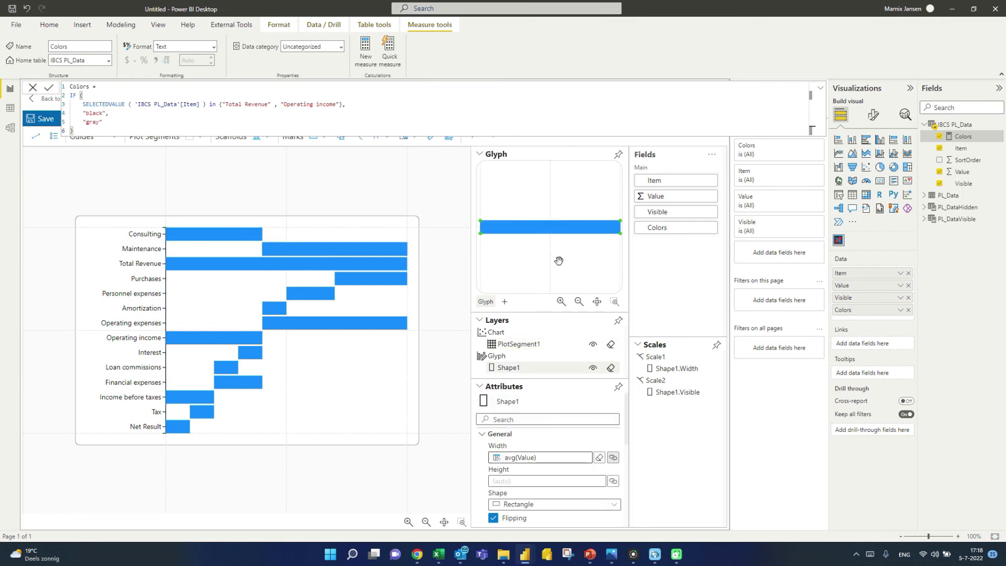
{"action": "scroll", "coordinate": [558, 469], "scroll_direction": "down", "scroll_amount": 3}
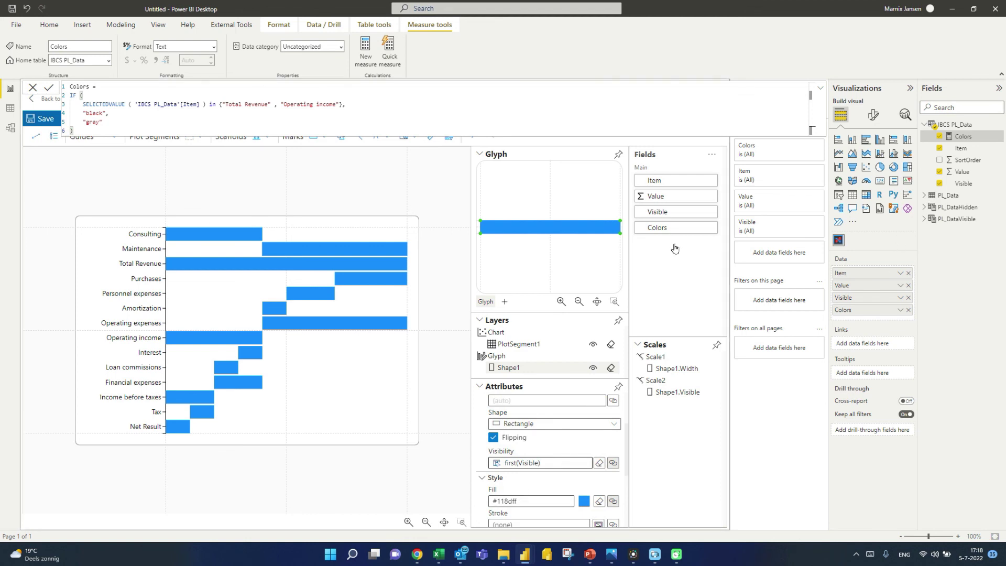
{"action": "left_click_drag", "start_coordinate": [666, 231], "coordinate": [535, 498]}
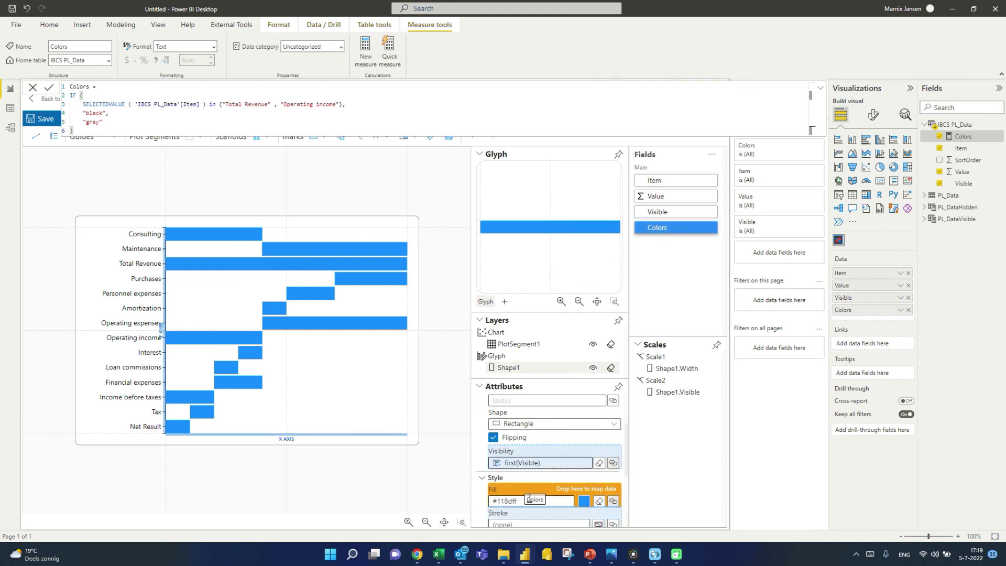